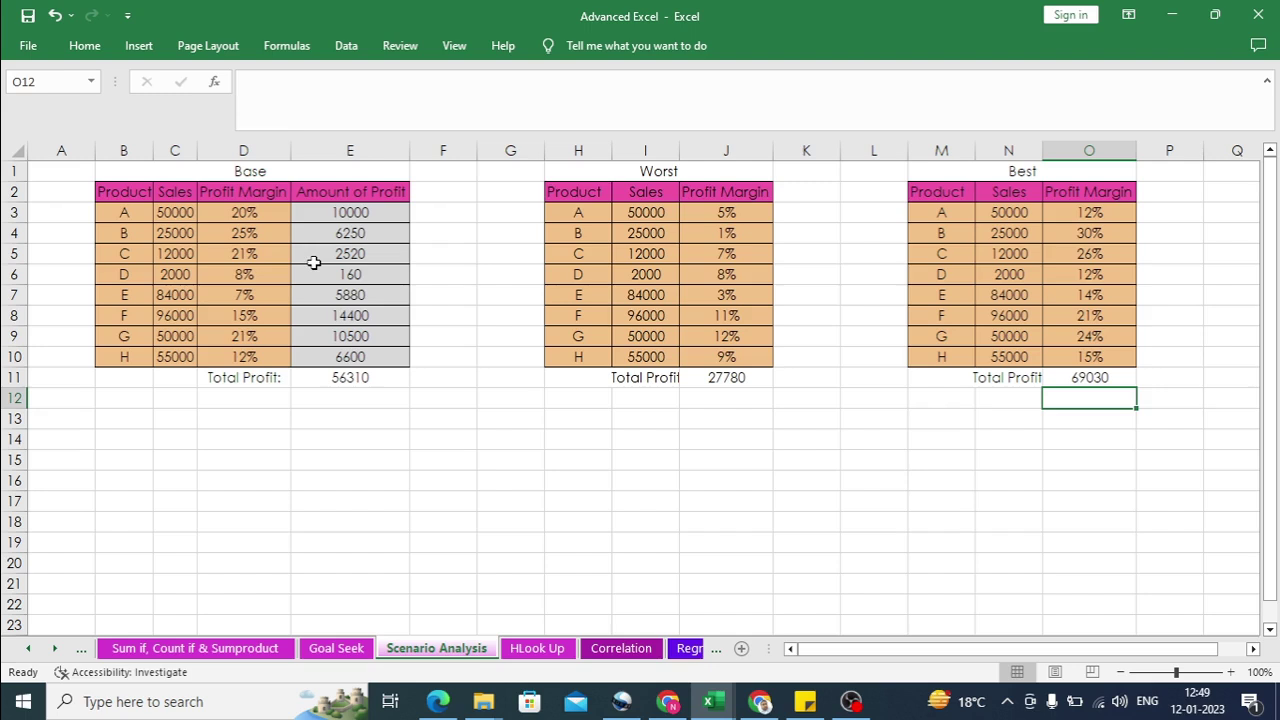
Step: Review the three scenario table headings and the Base table's products, sales, profit margins, profit amount formula and total profit formula
{"action": "left_click", "coordinate": [257, 175]}
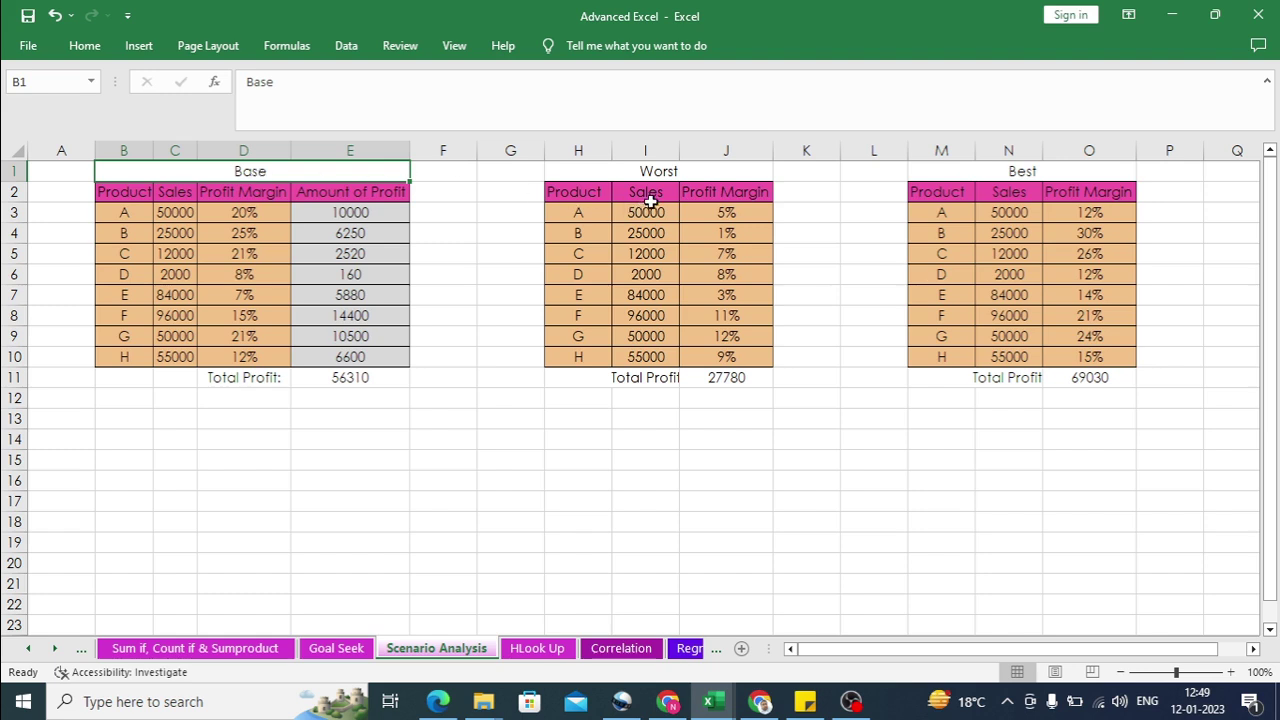
{"action": "left_click", "coordinate": [660, 176]}
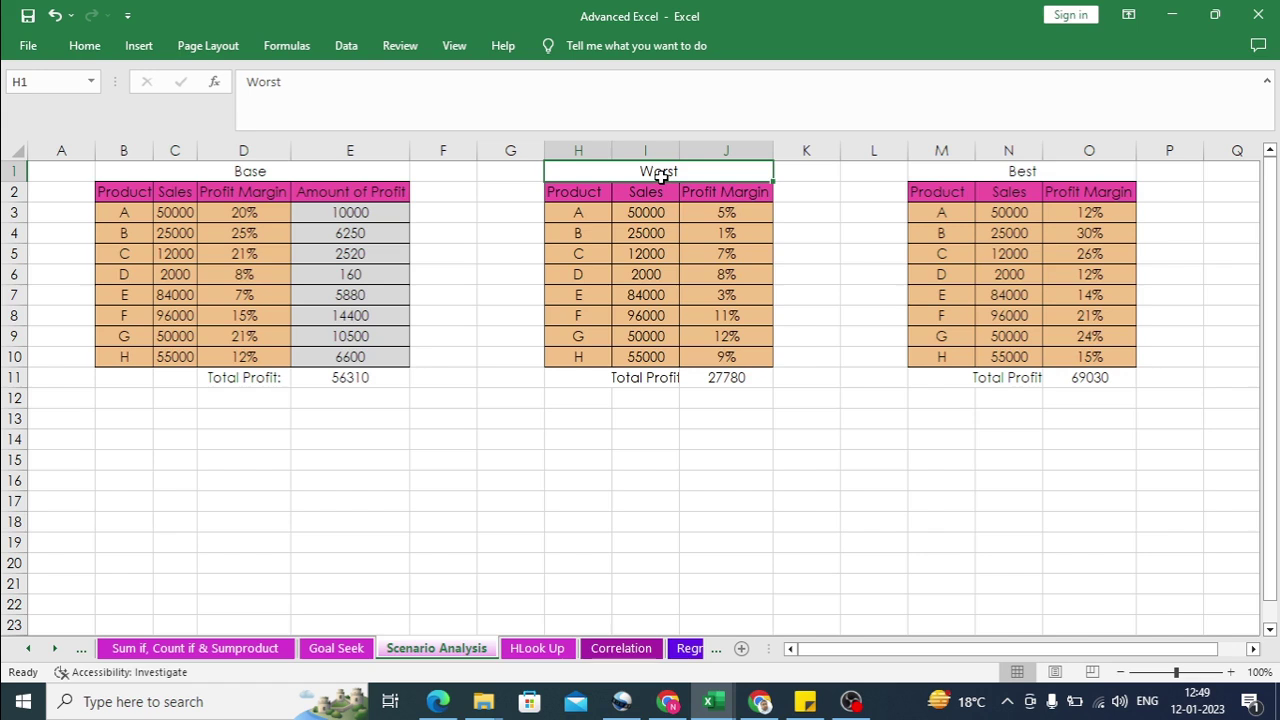
{"action": "left_click", "coordinate": [1000, 179]}
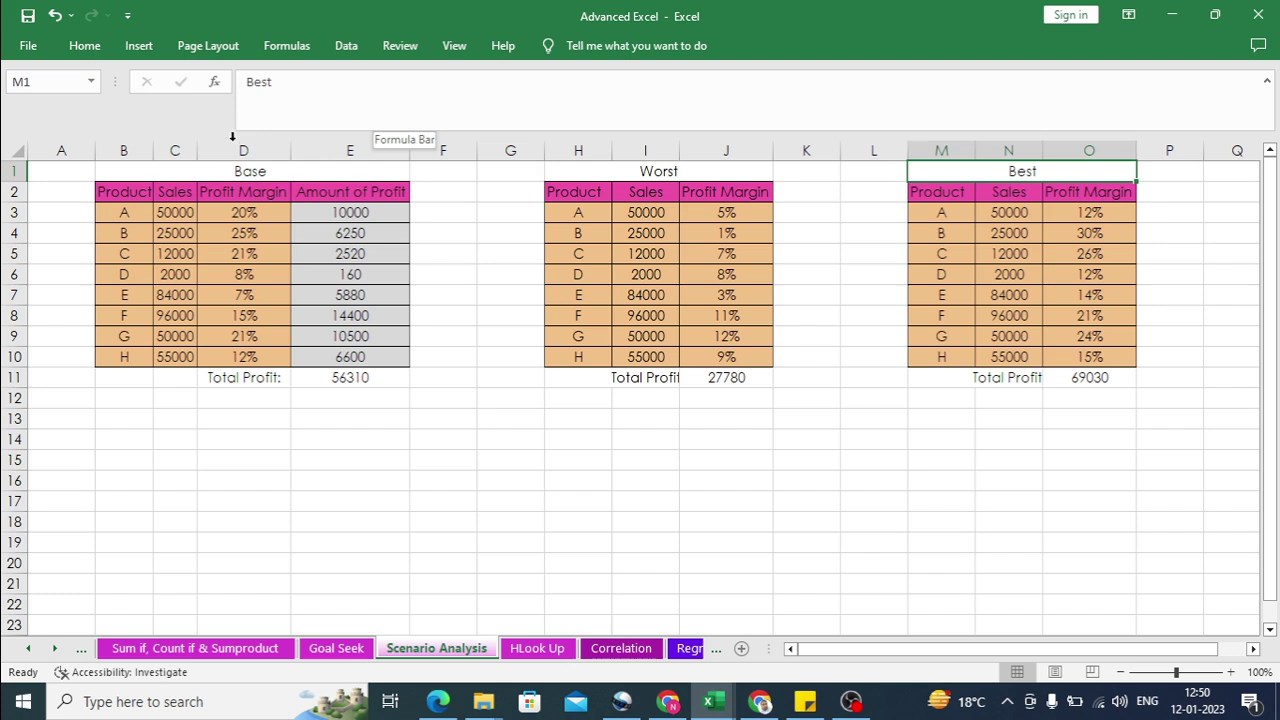
{"action": "left_click", "coordinate": [244, 171]}
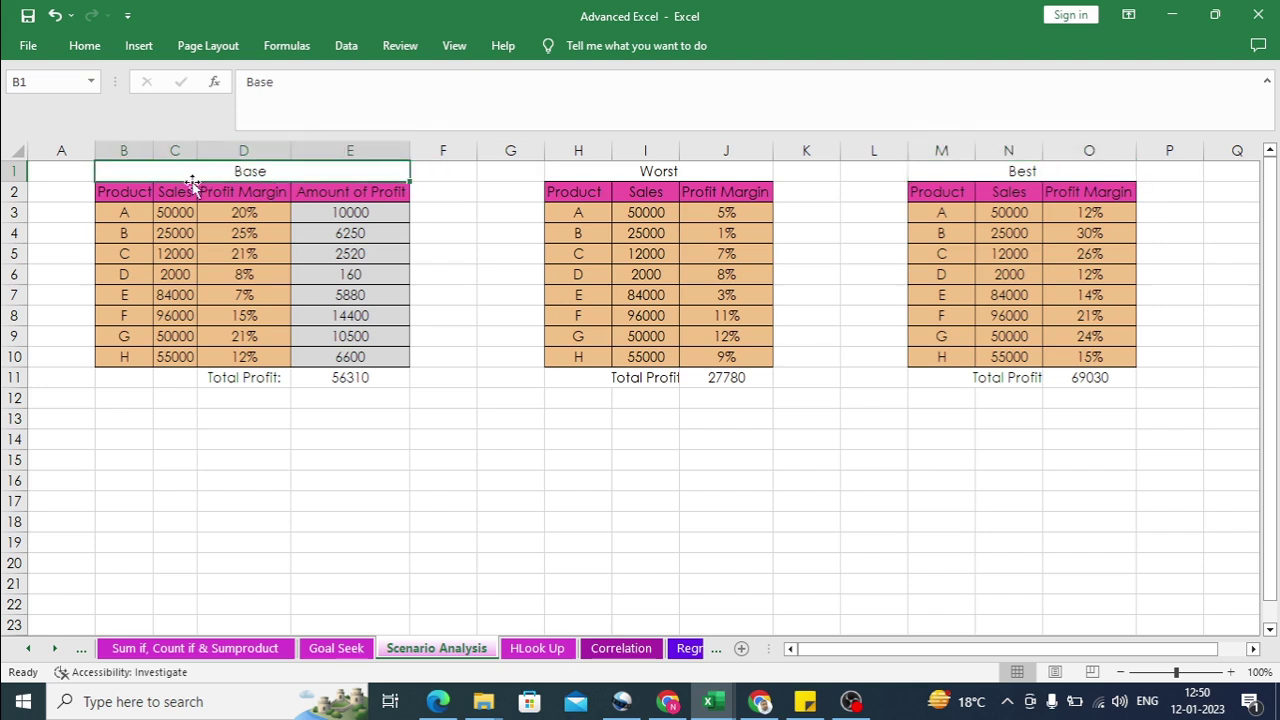
{"action": "left_click", "coordinate": [141, 197]}
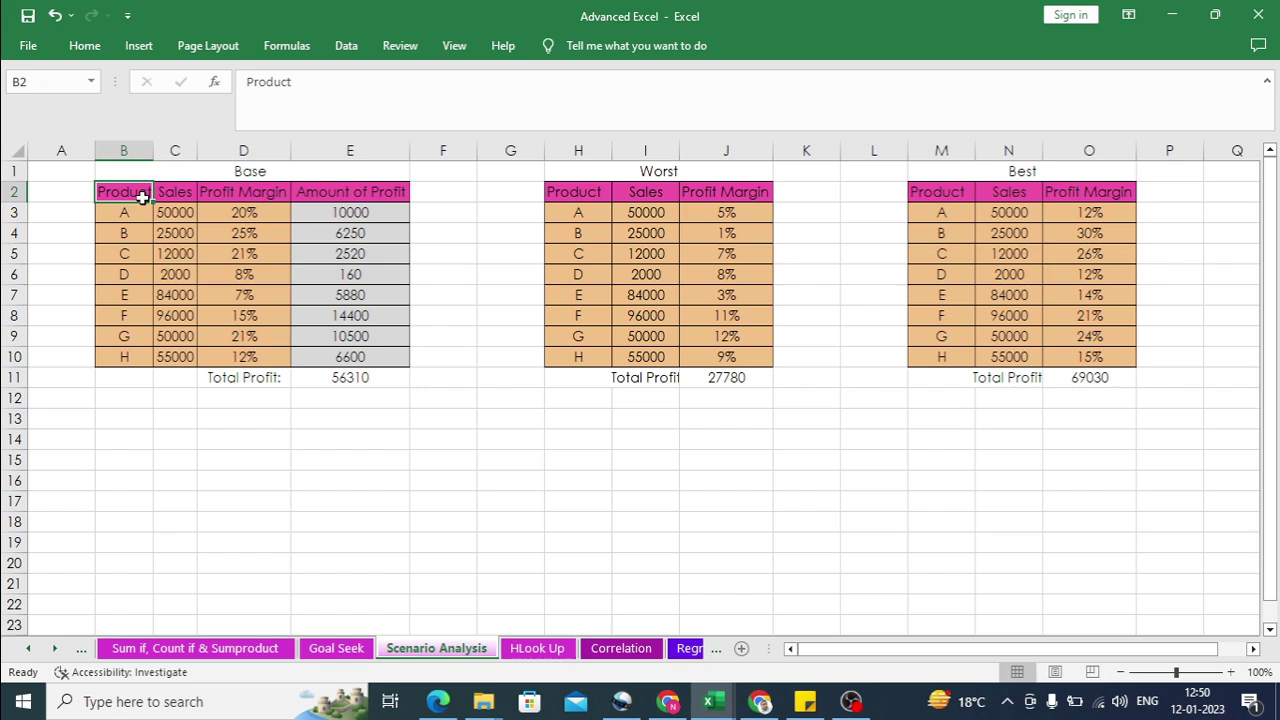
{"action": "left_click", "coordinate": [134, 212]}
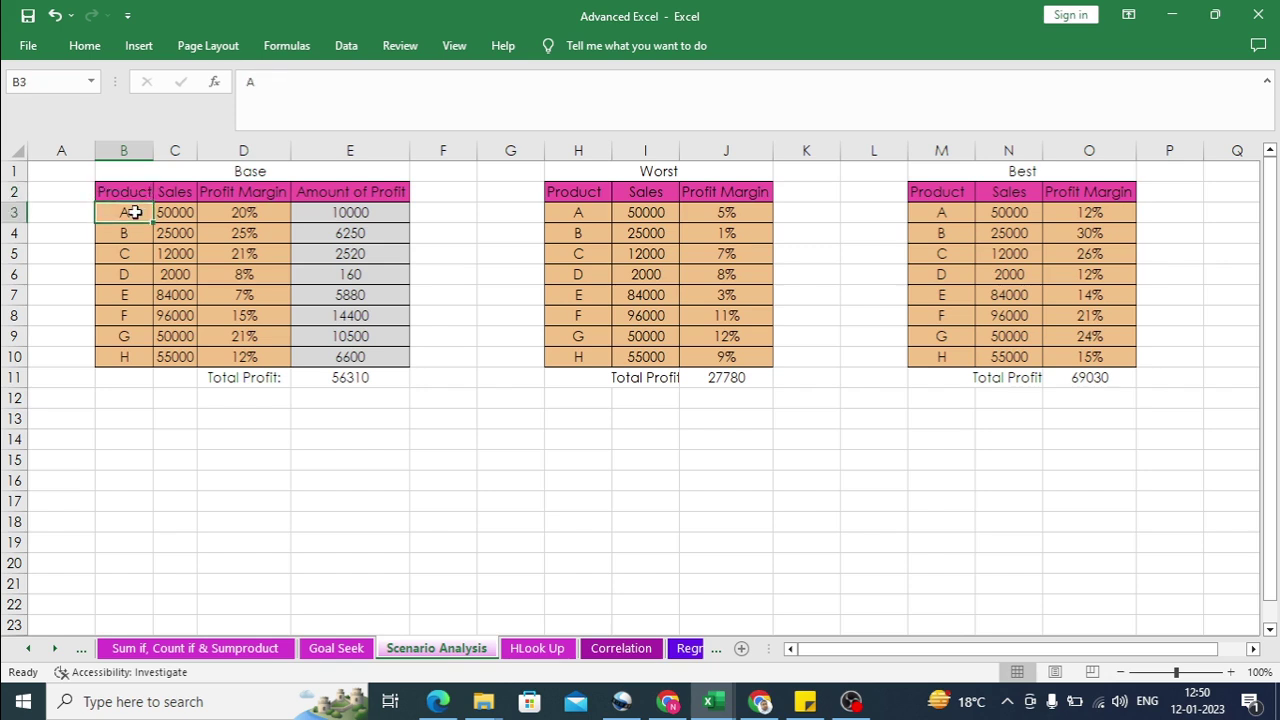
{"action": "key", "text": "Down"}
{"action": "key", "text": "Down"}
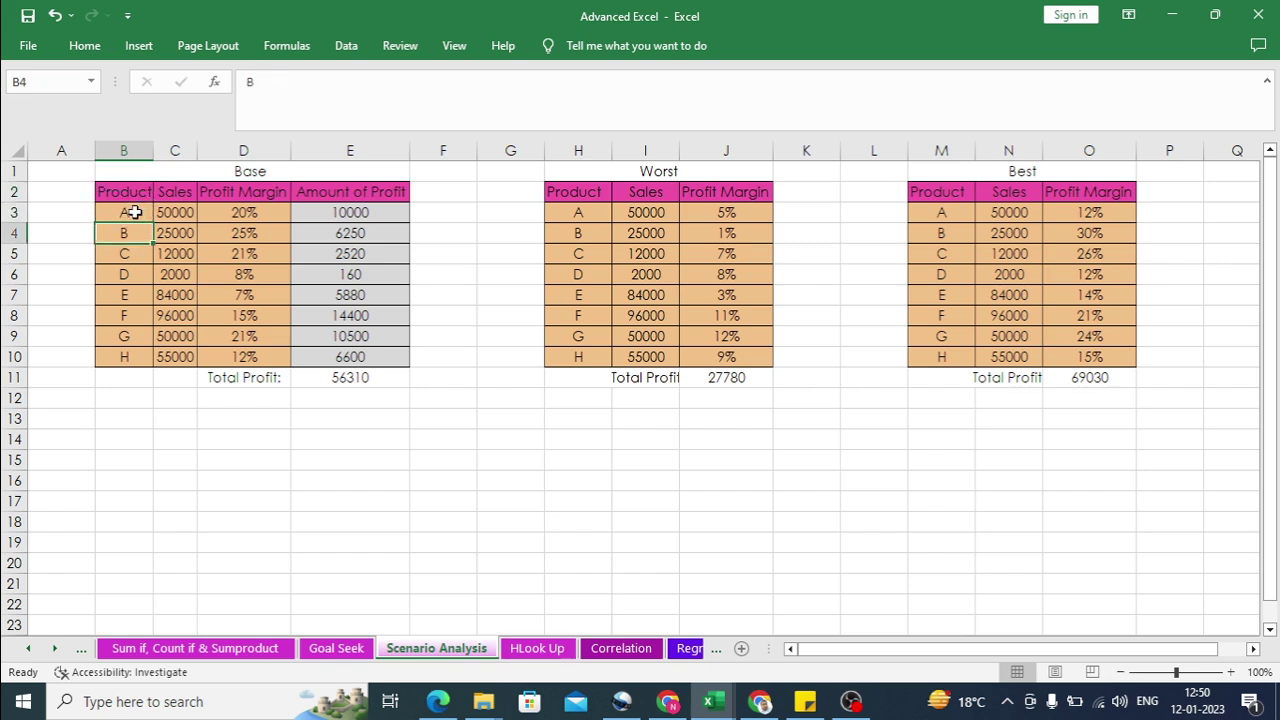
{"action": "key", "text": "Up"}
{"action": "key", "text": "Up"}
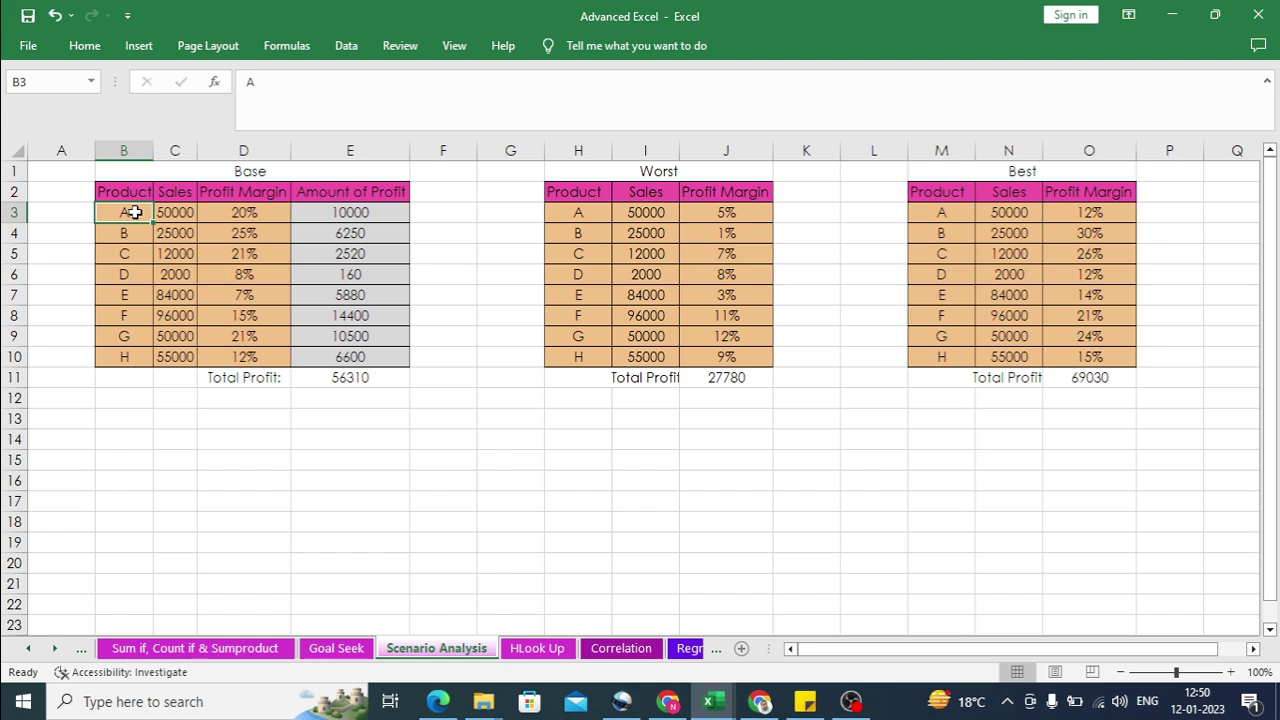
{"action": "key", "text": "Right"}
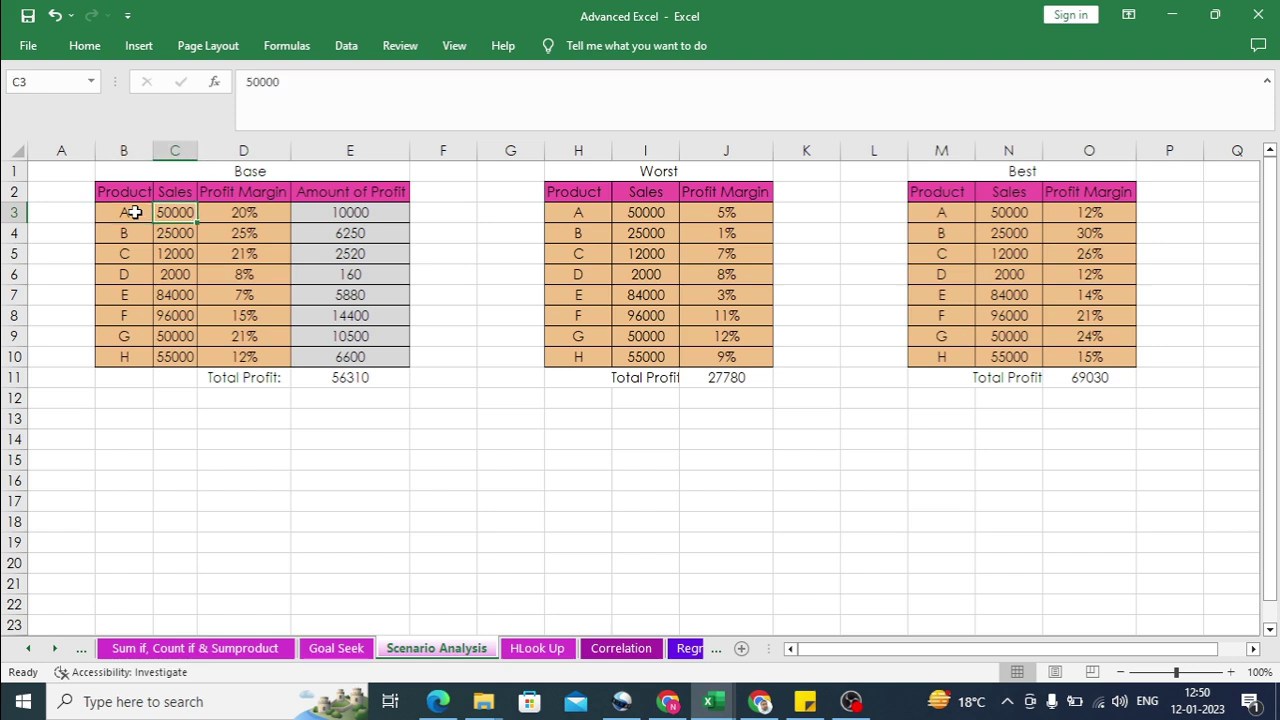
{"action": "key", "text": "Down"}
{"action": "key", "text": "Down"}
{"action": "key", "text": "Down"}
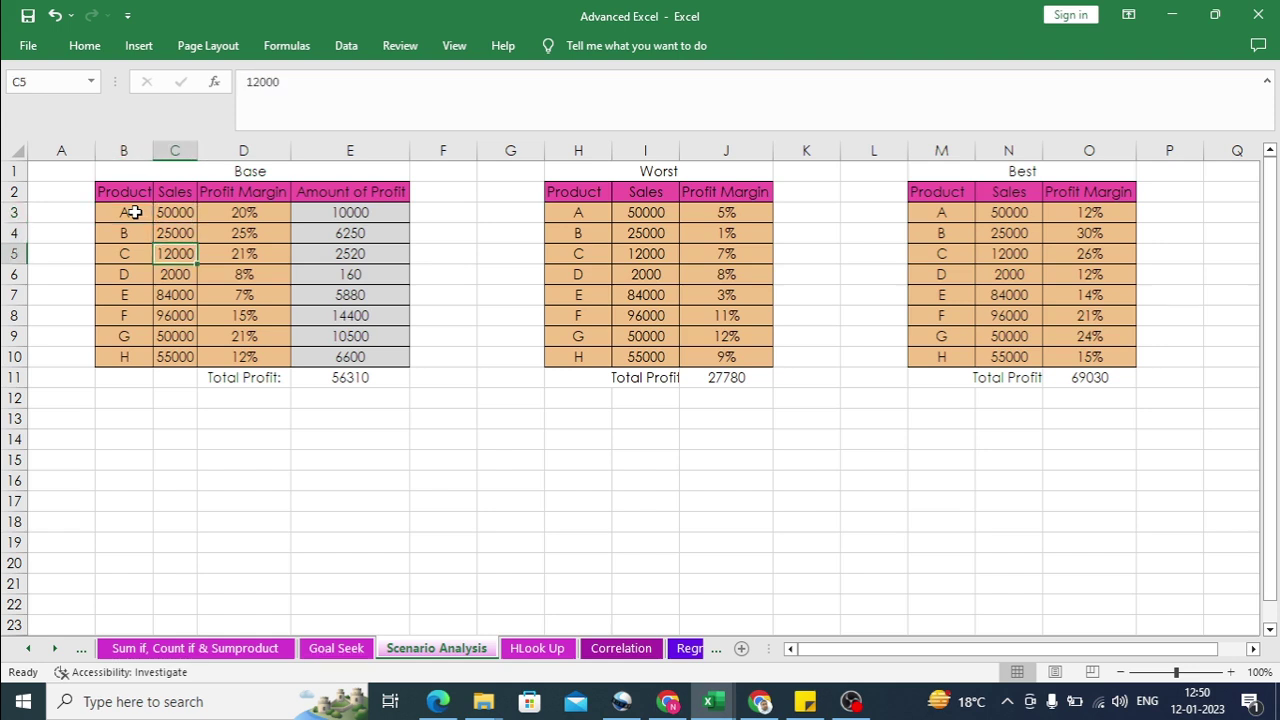
{"action": "key", "text": "Up"}
{"action": "key", "text": "Up"}
{"action": "key", "text": "Up"}
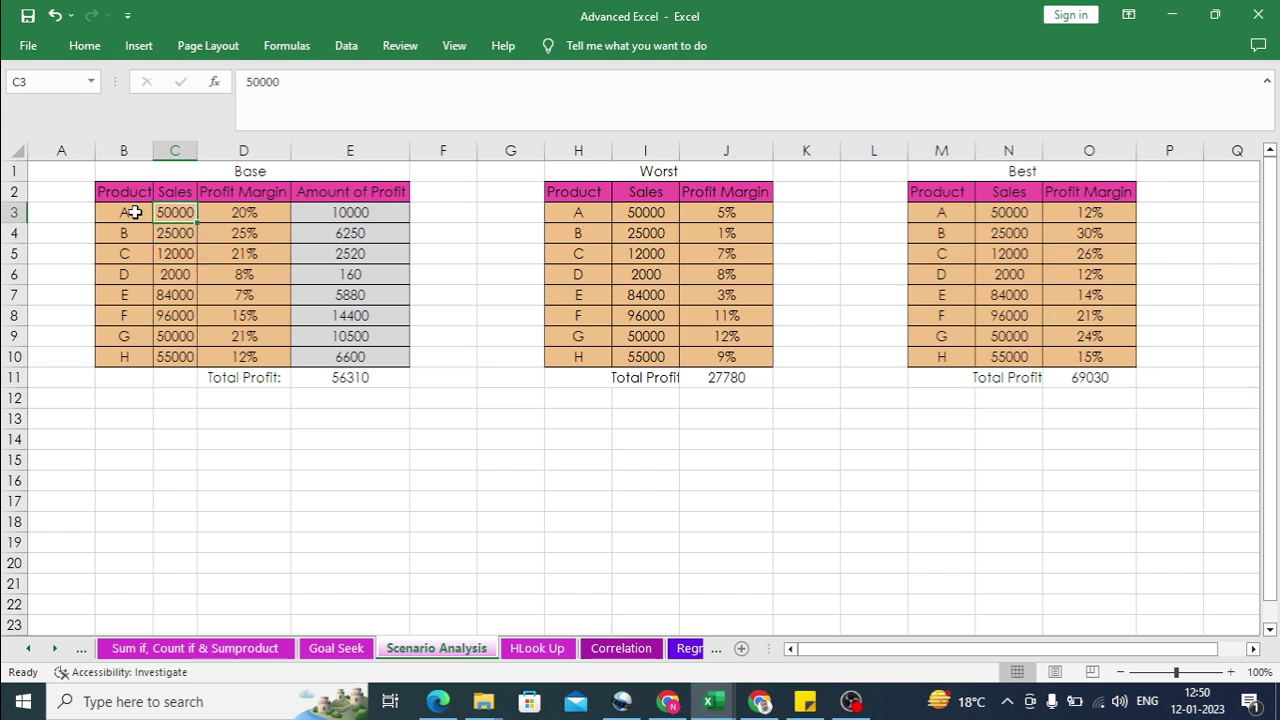
{"action": "key", "text": "Right"}
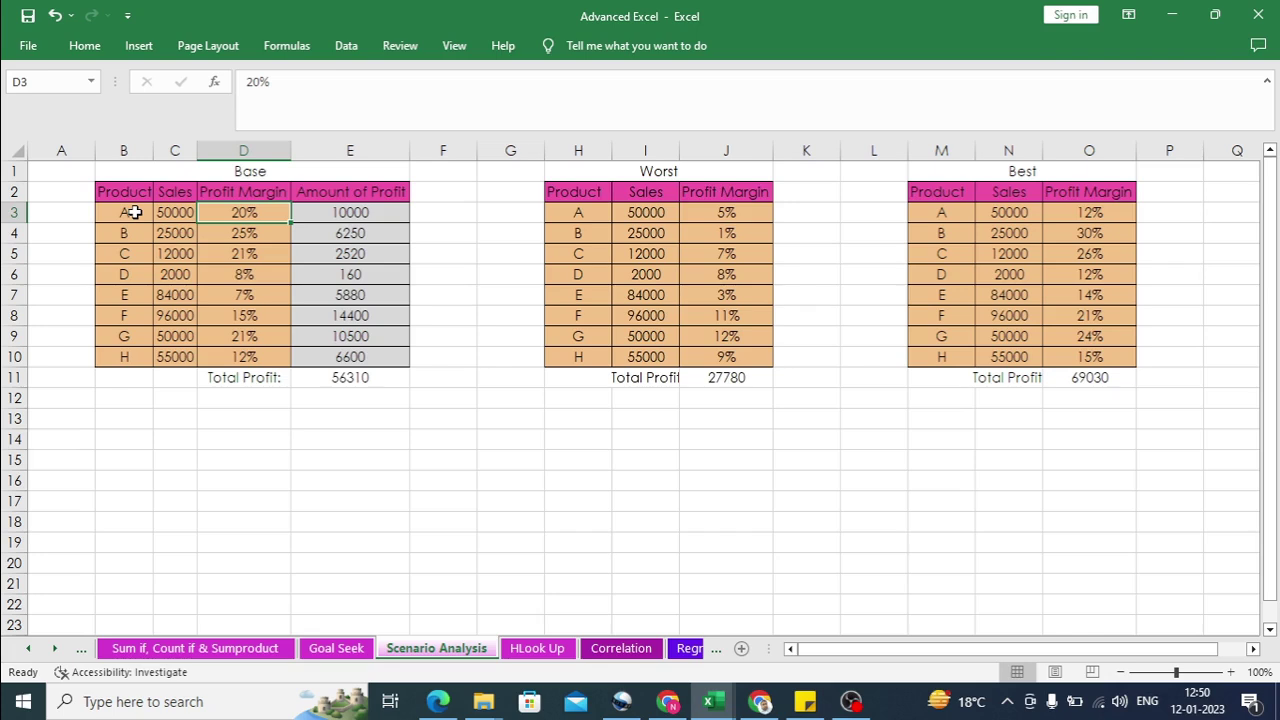
{"action": "key", "text": "Right"}
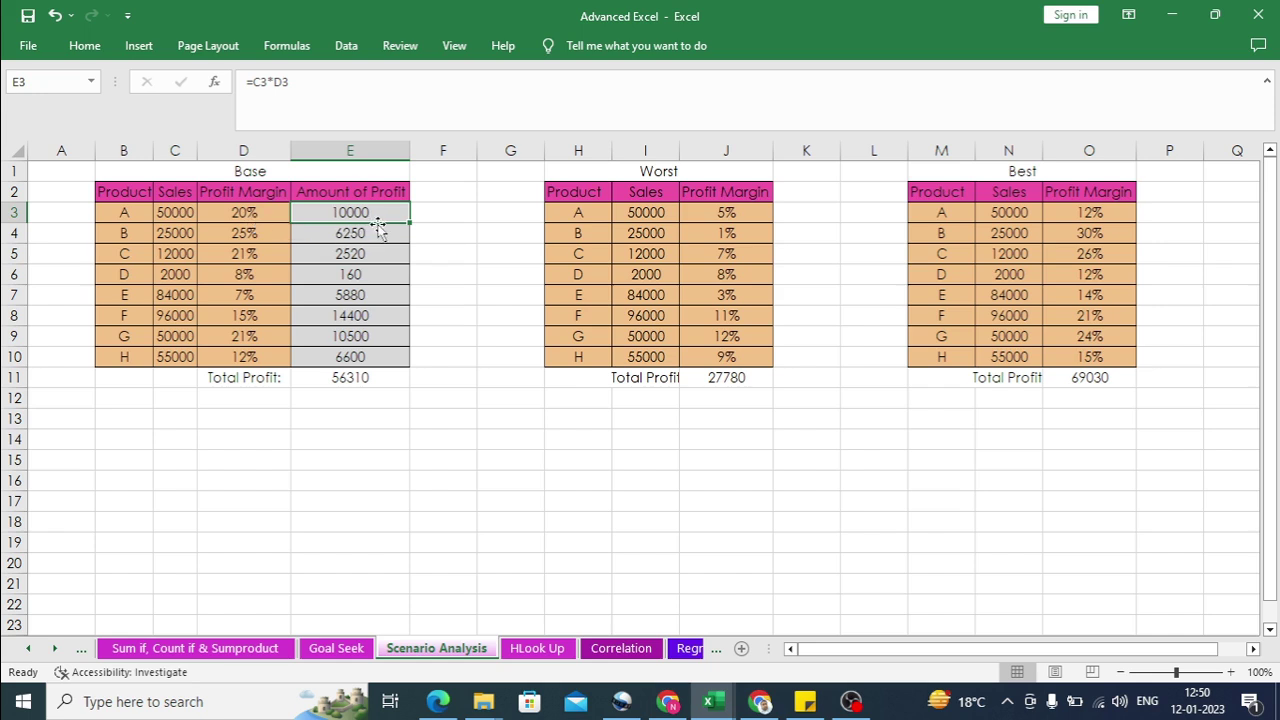
{"action": "left_click", "coordinate": [362, 377]}
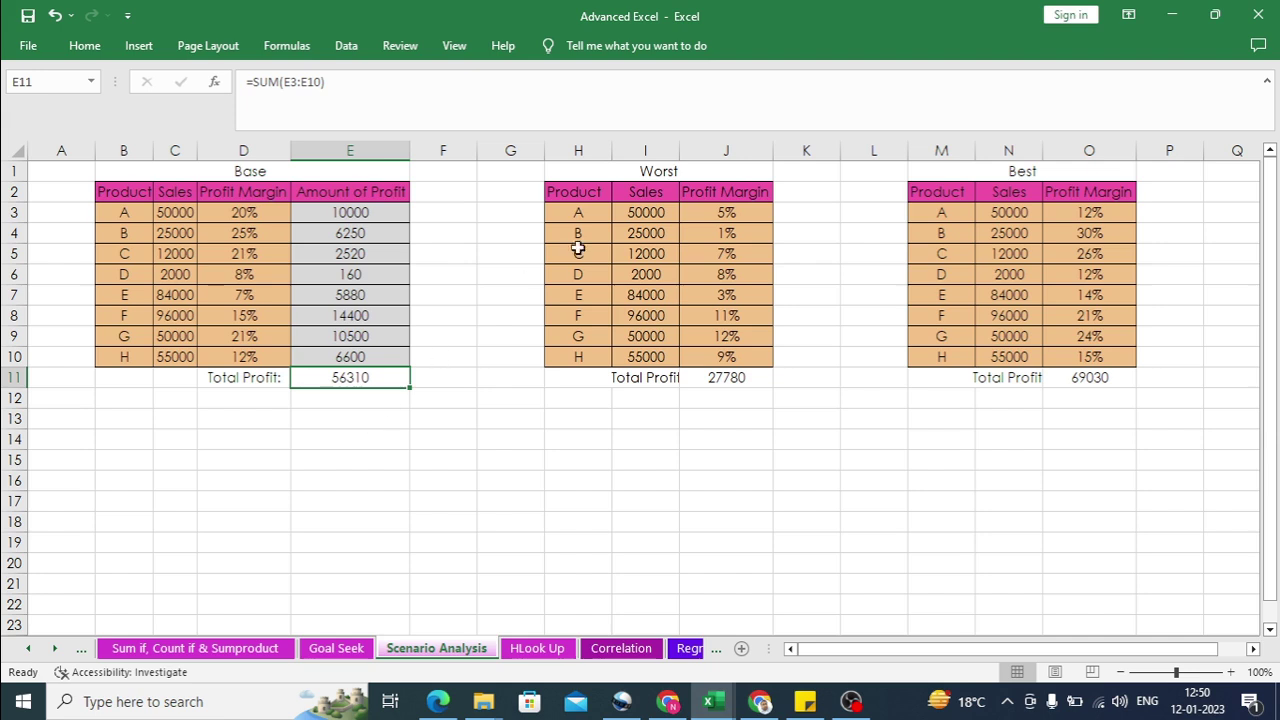
Step: Examine the Worst table's products and sales, and compare product A's profit margin with the Base table
{"action": "left_click", "coordinate": [660, 174]}
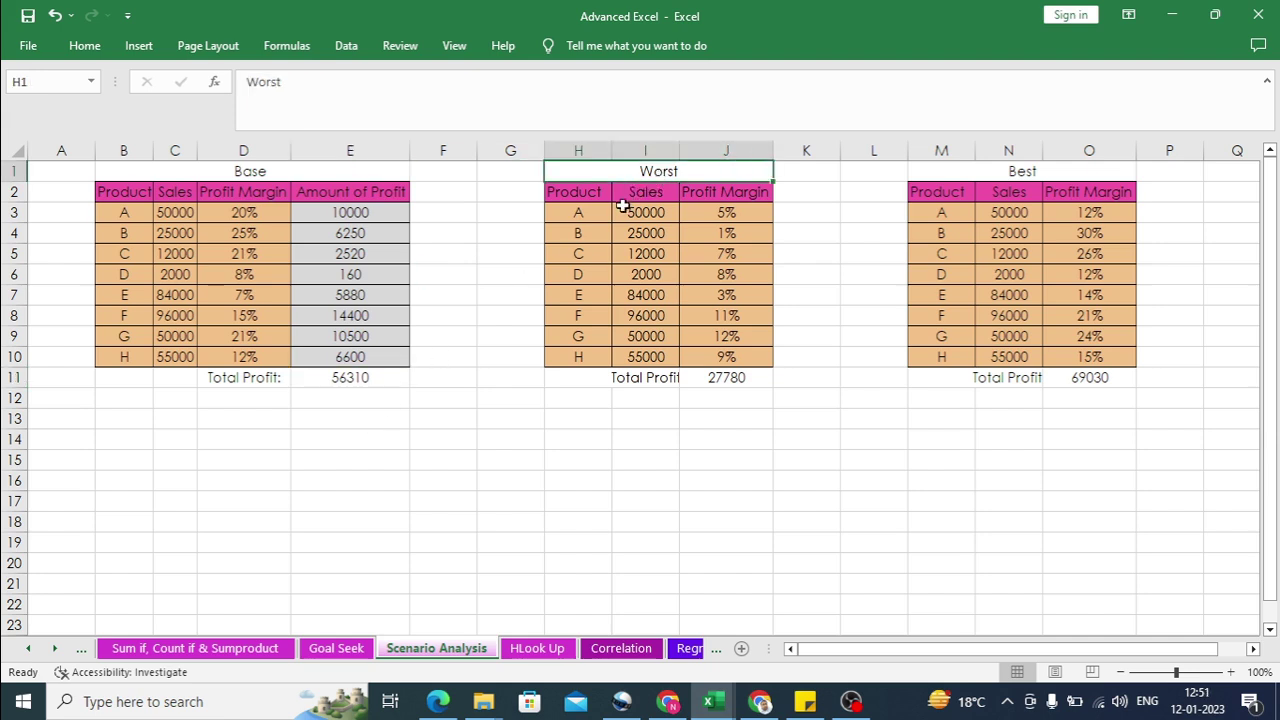
{"action": "left_click", "coordinate": [598, 229]}
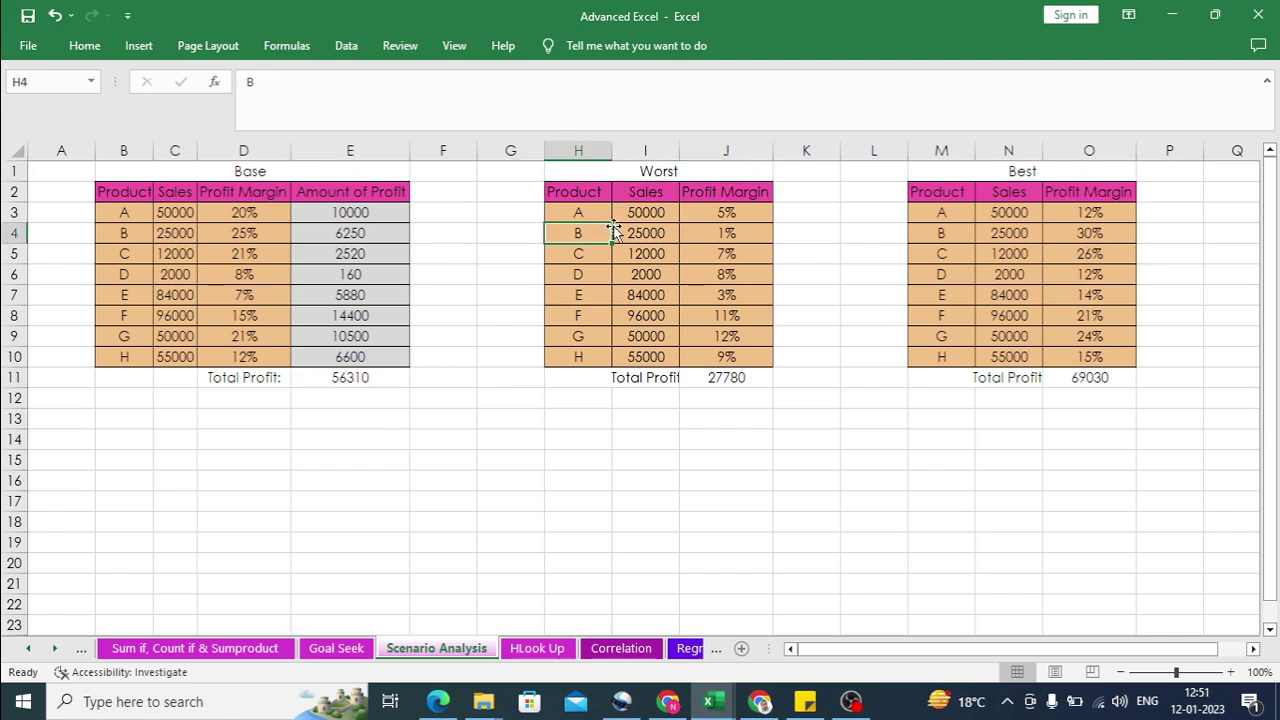
{"action": "left_click", "coordinate": [645, 216]}
{"action": "left_click", "coordinate": [648, 250]}
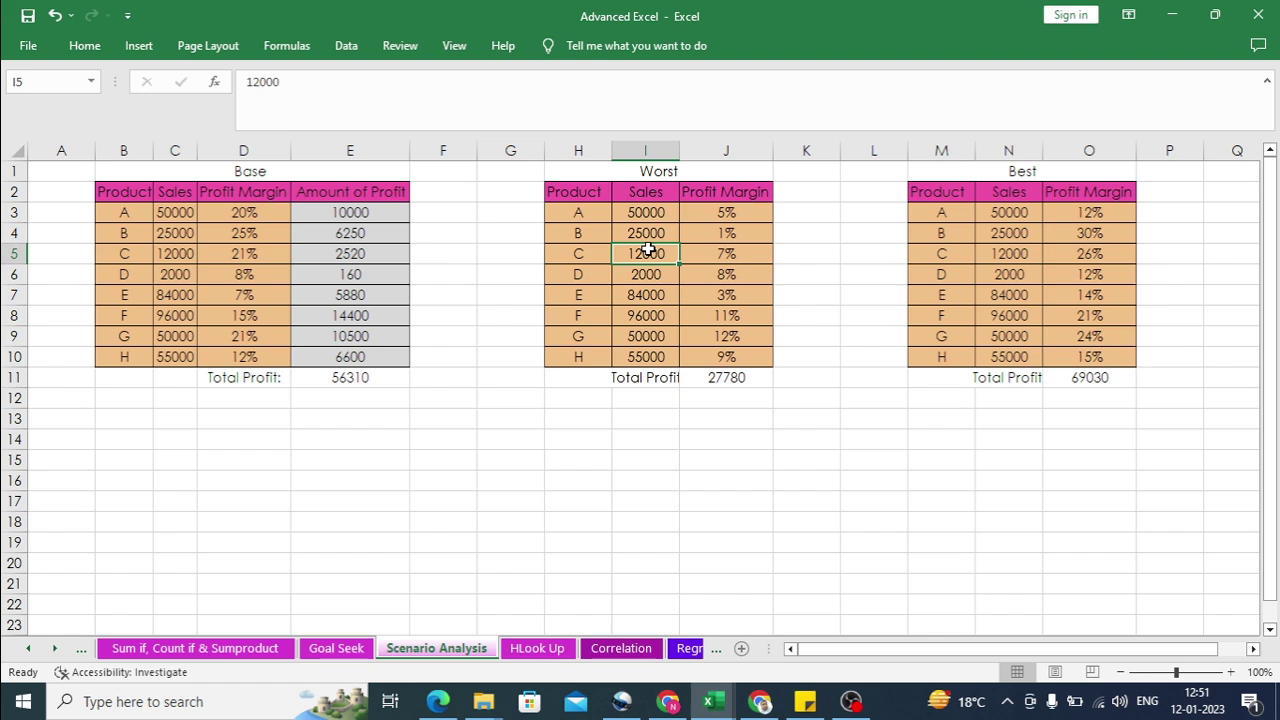
{"action": "left_click", "coordinate": [259, 213]}
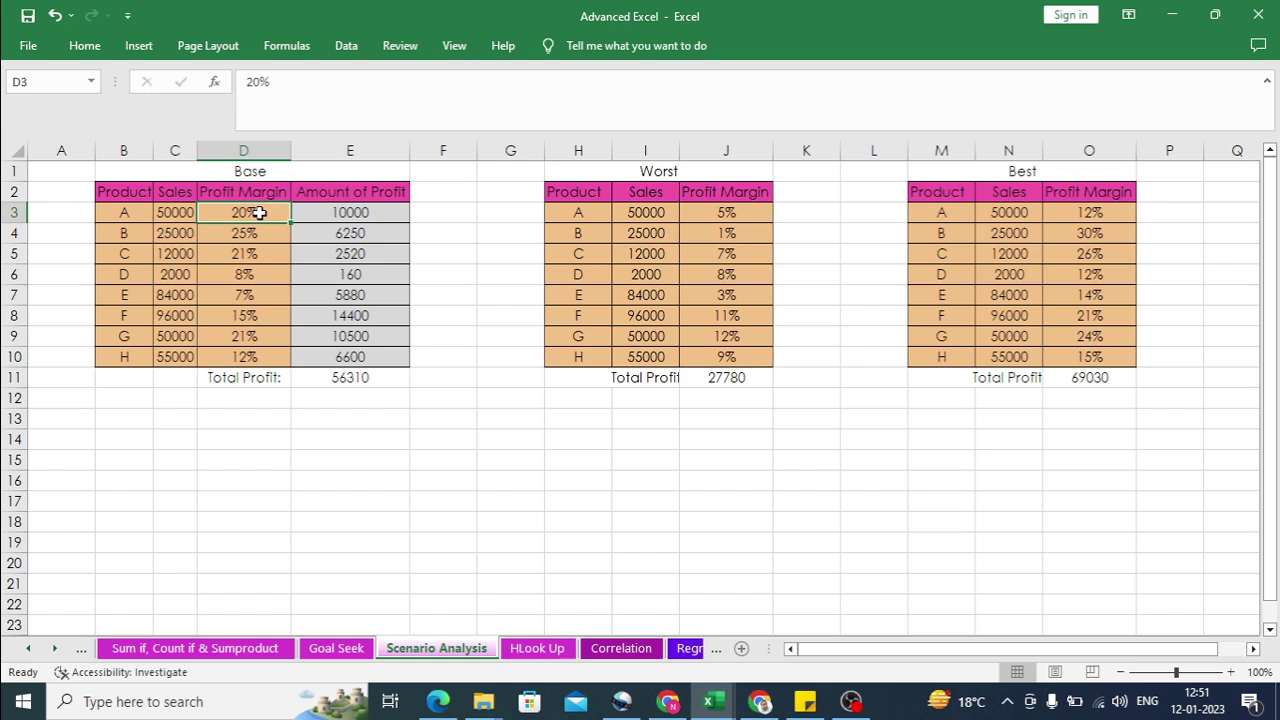
{"action": "left_click", "coordinate": [725, 212]}
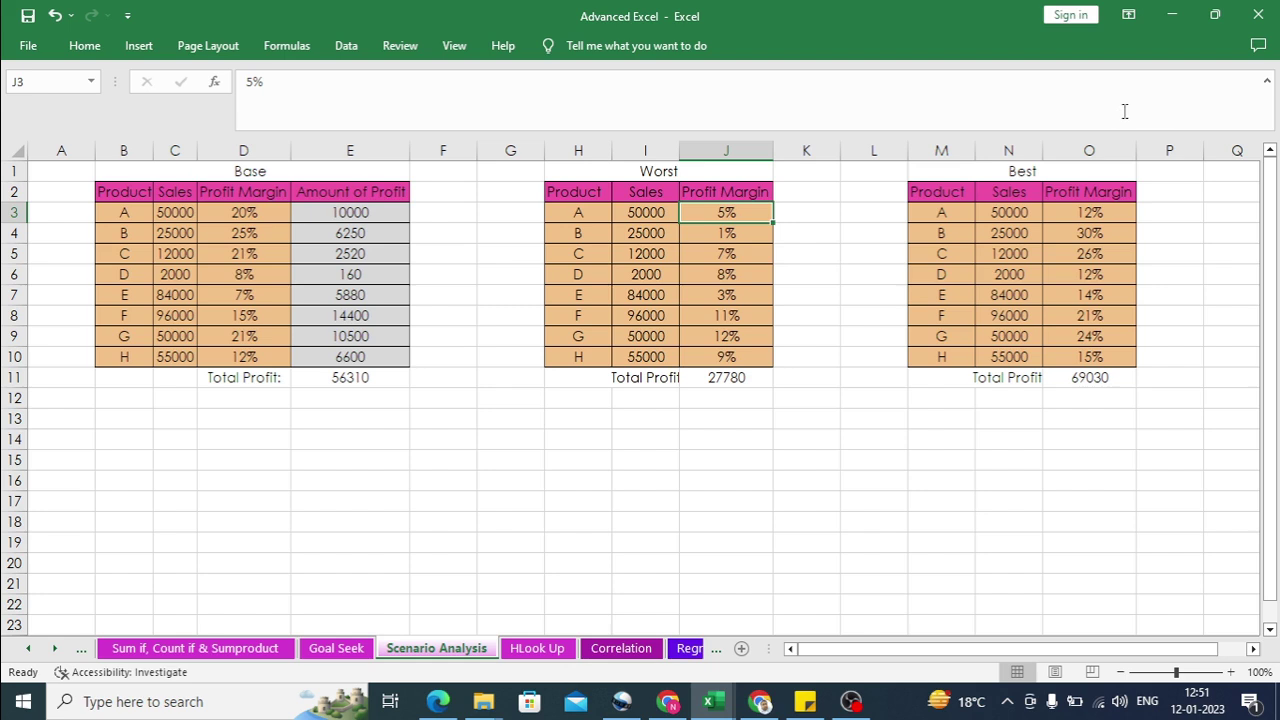
Step: Set product A's profit margin in the Best table to 25%
{"action": "left_click", "coordinate": [1075, 171]}
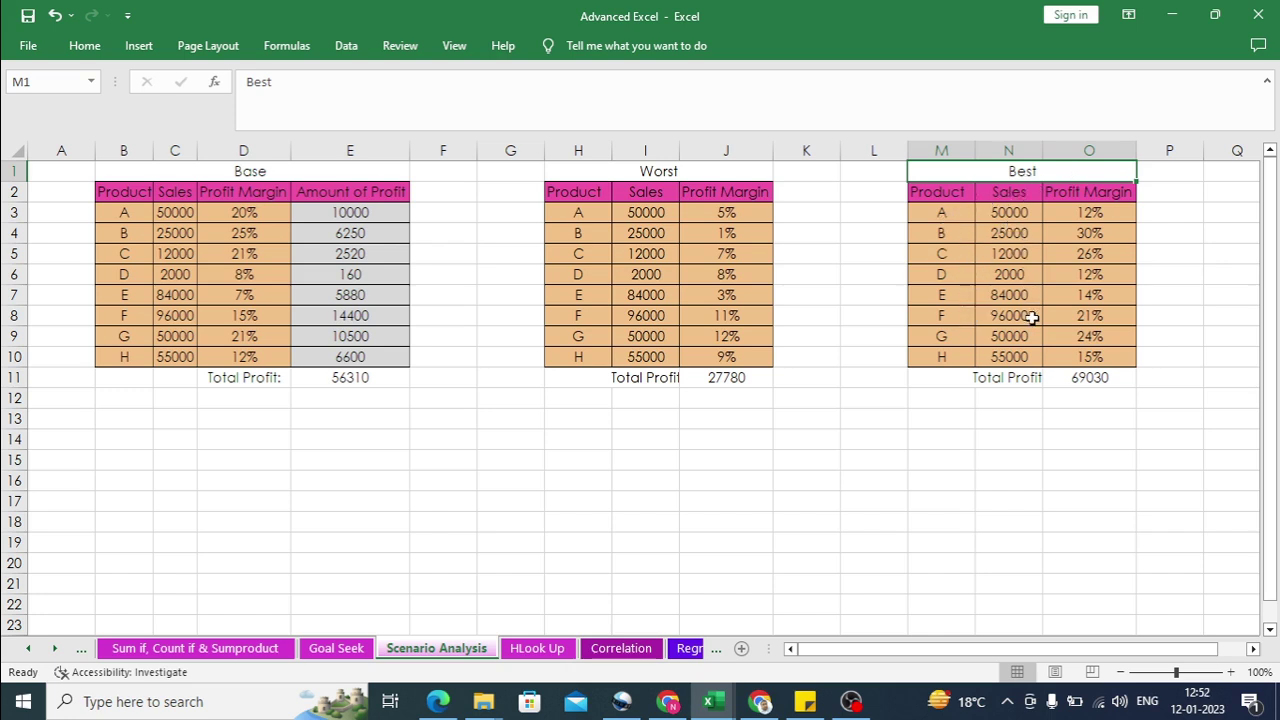
{"action": "left_click", "coordinate": [1097, 213]}
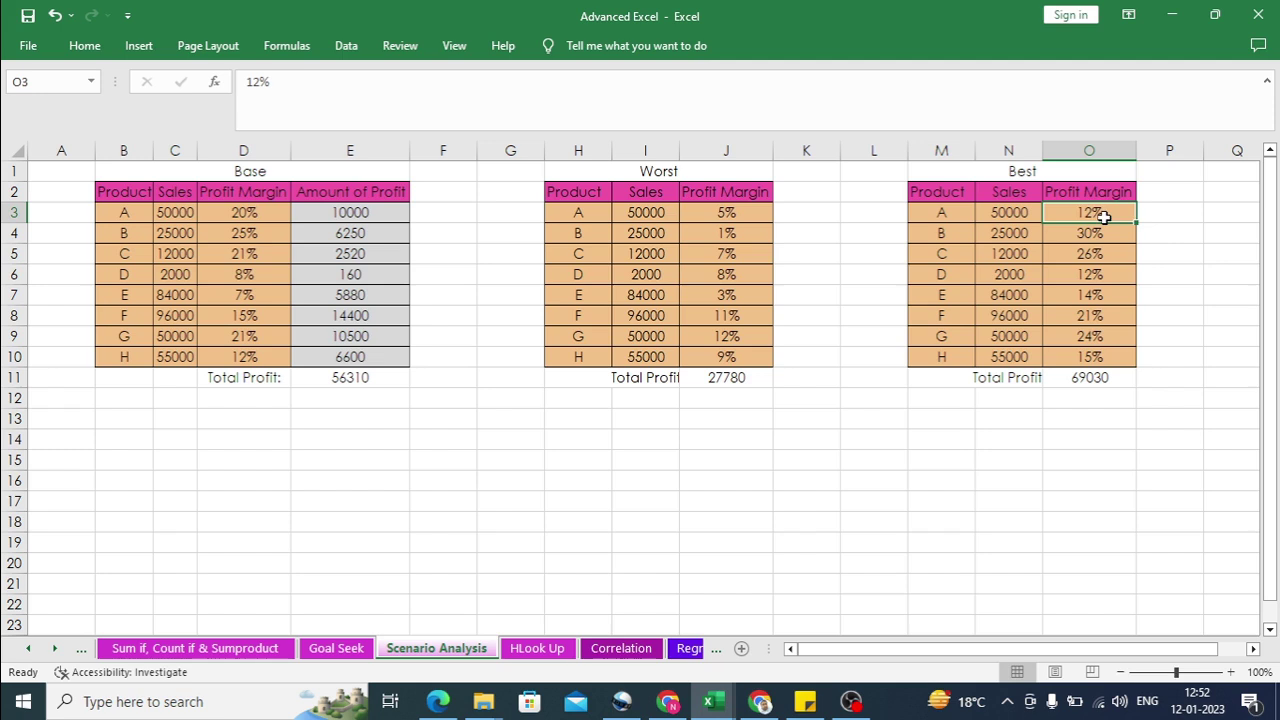
{"action": "type", "text": "25"}
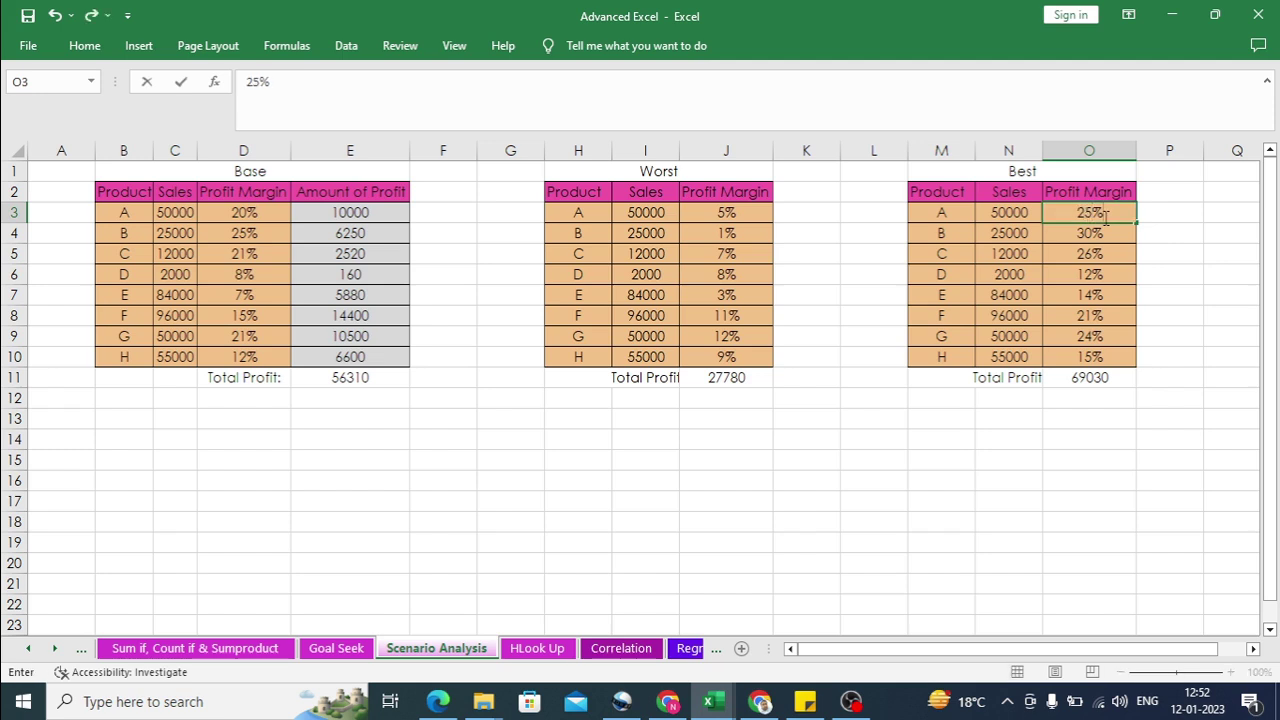
{"action": "key", "text": "Return"}
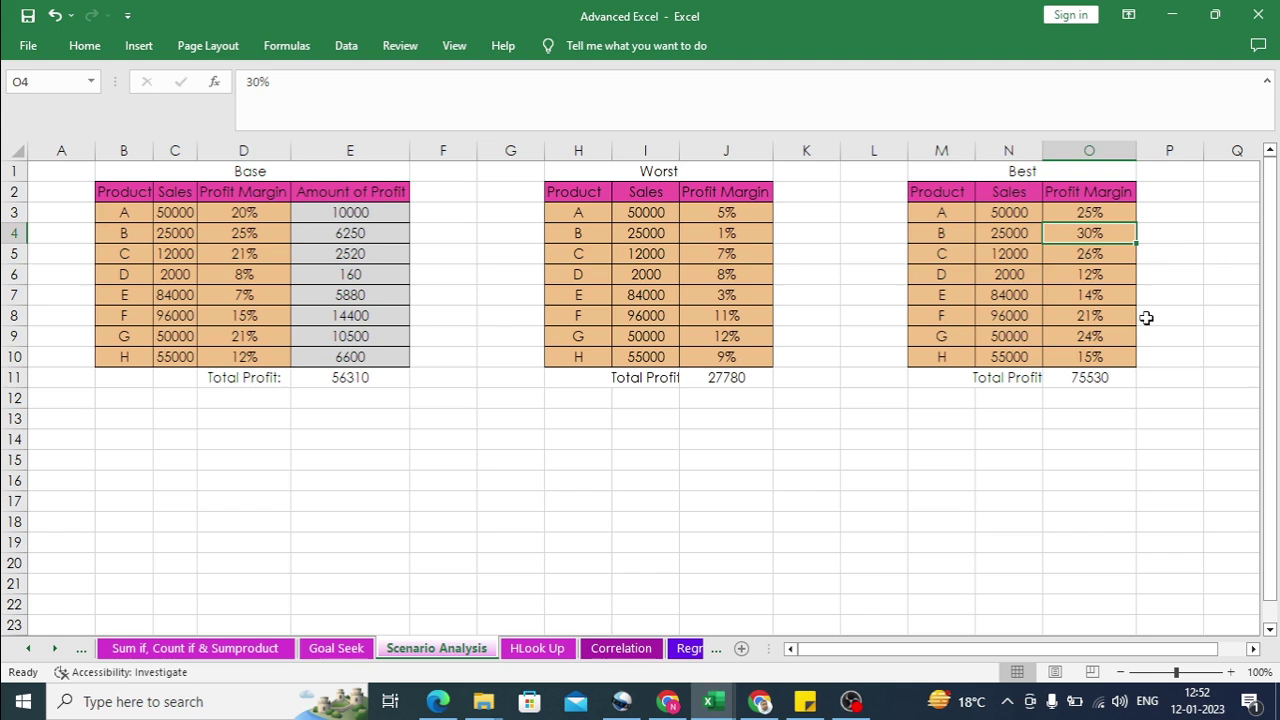
Step: Compare the first products' profit margins across the Best, Worst and Base tables
{"action": "left_click", "coordinate": [1046, 174]}
{"action": "left_click", "coordinate": [1084, 213]}
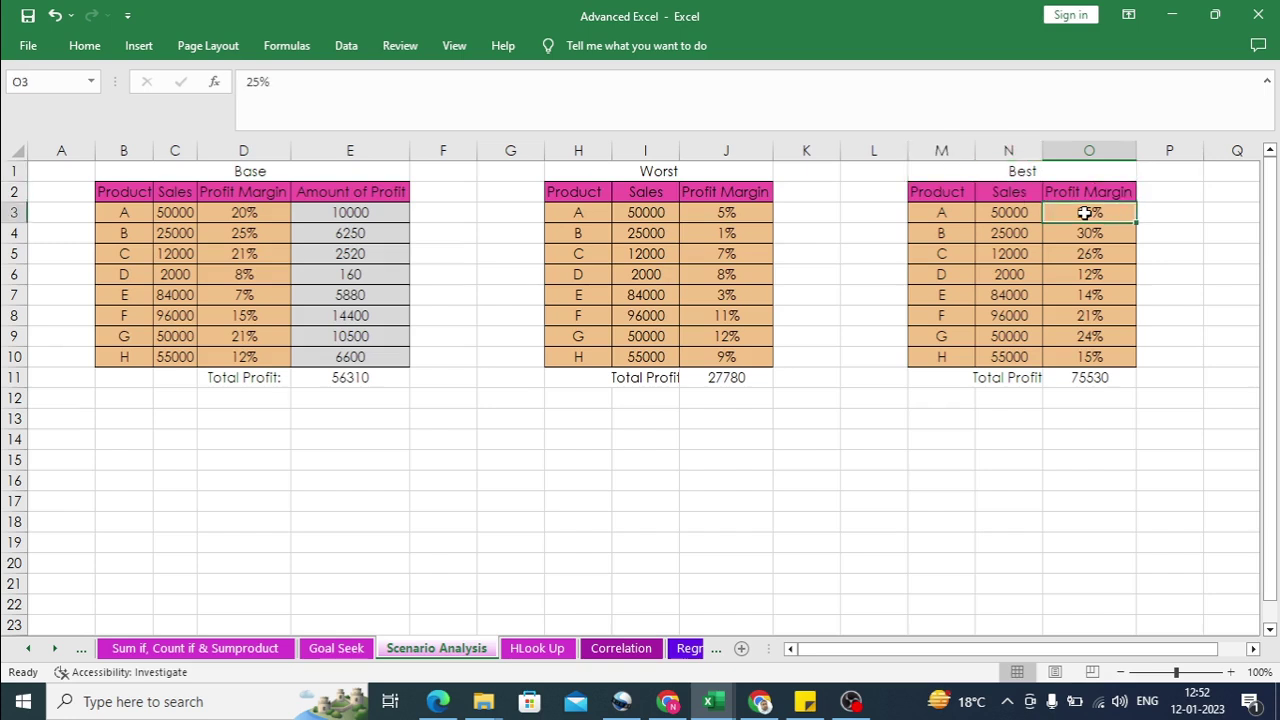
{"action": "left_click", "coordinate": [1094, 235]}
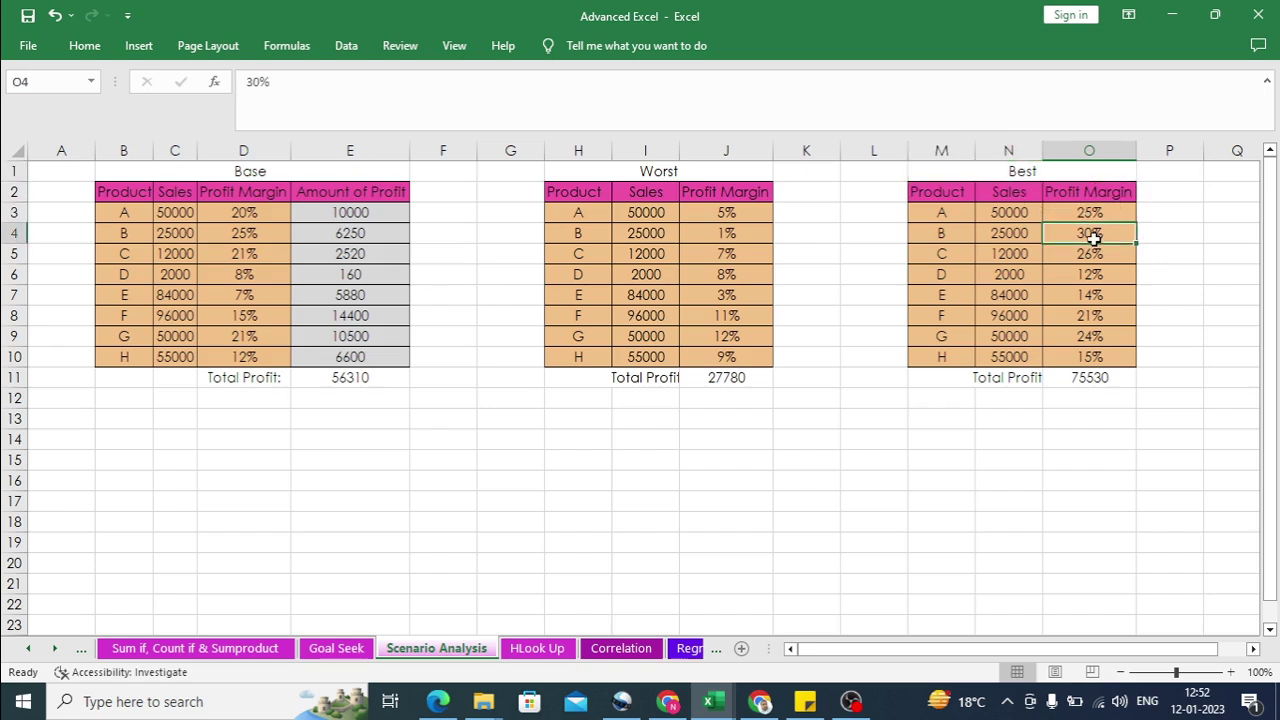
{"action": "left_click", "coordinate": [746, 212]}
{"action": "left_click", "coordinate": [748, 239]}
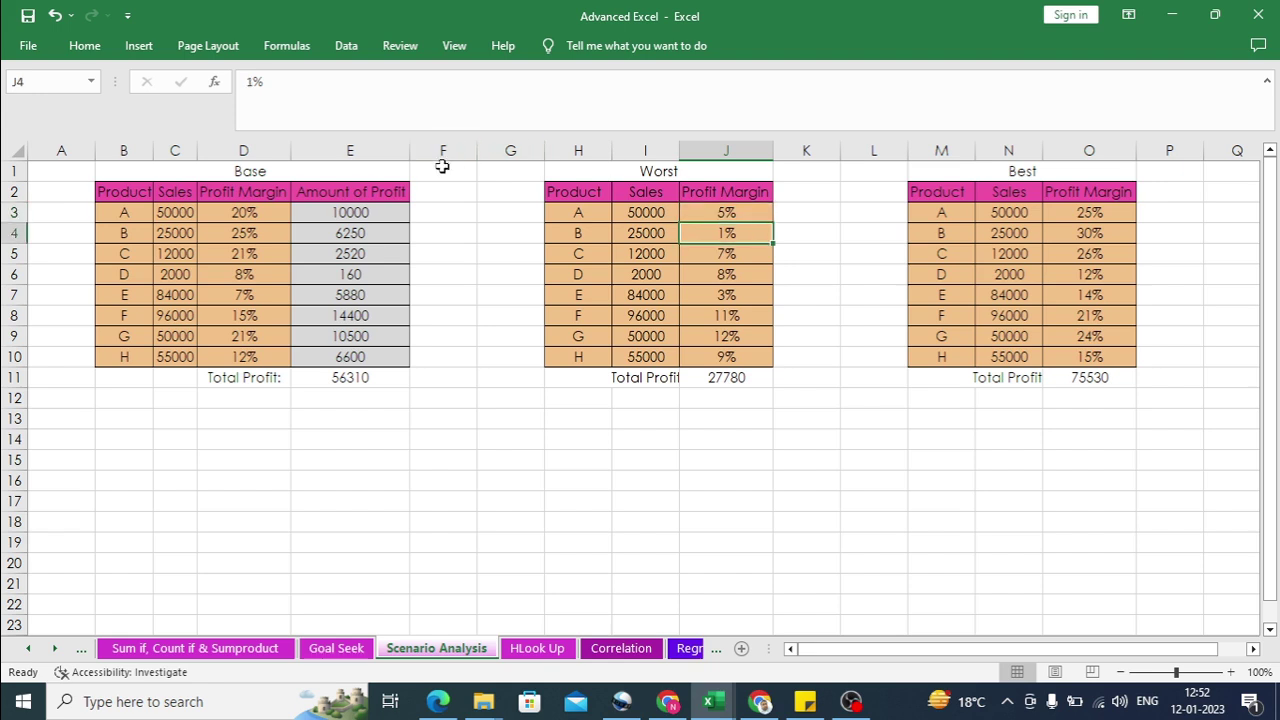
{"action": "left_click", "coordinate": [259, 215]}
{"action": "left_click", "coordinate": [265, 252]}
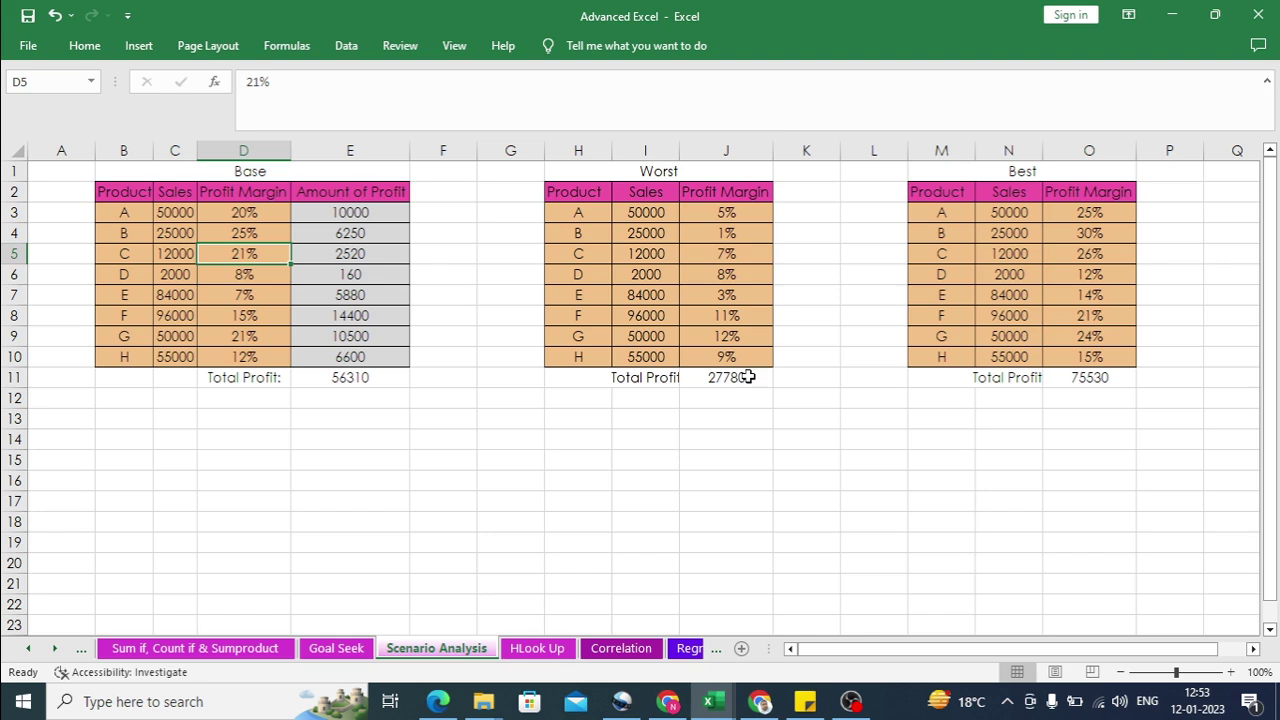
Step: Delete the existing Base, Worst and Best scenarios in the Scenario Manager
{"action": "left_click", "coordinate": [346, 48]}
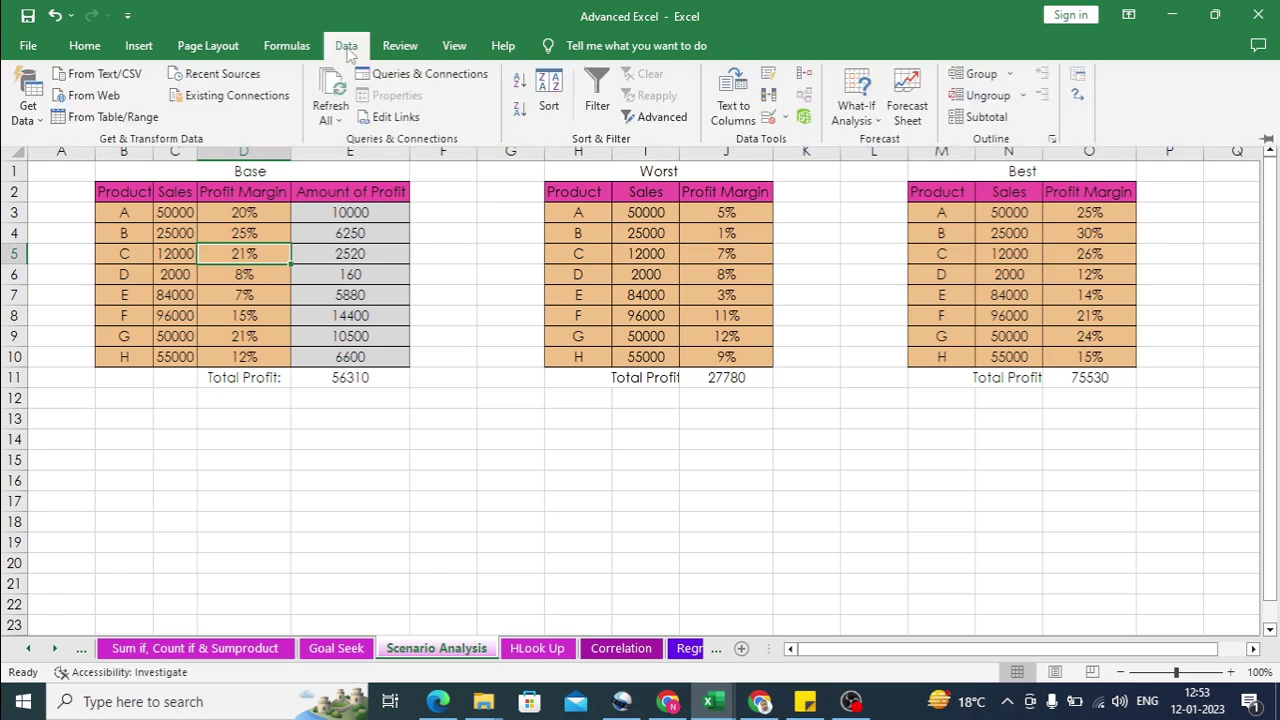
{"action": "left_click", "coordinate": [852, 110]}
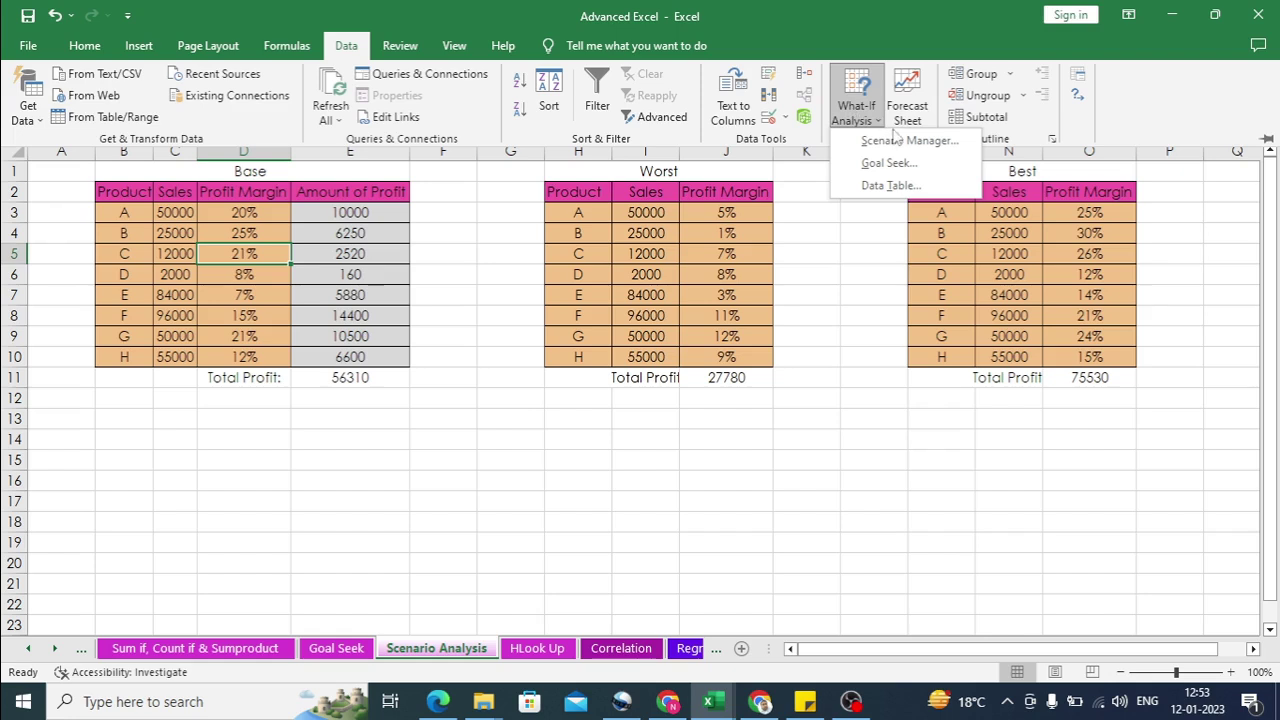
{"action": "left_click", "coordinate": [900, 140]}
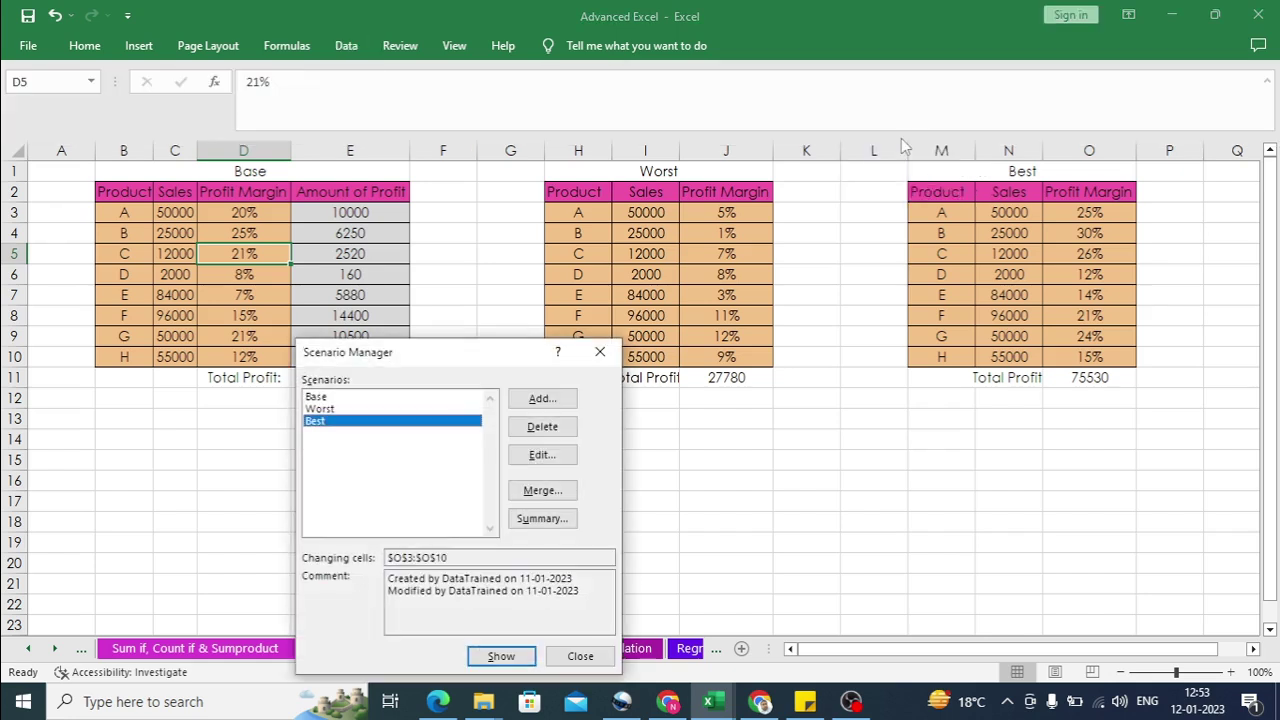
{"action": "left_click", "coordinate": [333, 398]}
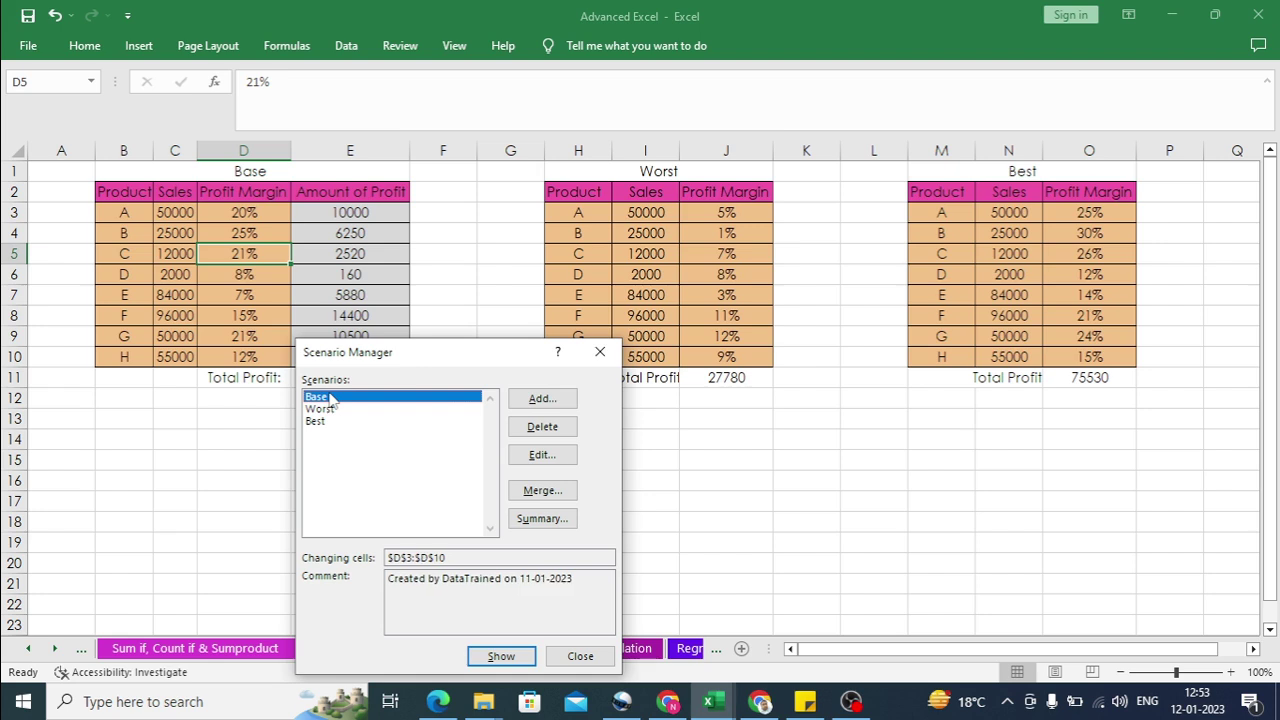
{"action": "left_click", "coordinate": [547, 441]}
{"action": "left_click", "coordinate": [553, 433]}
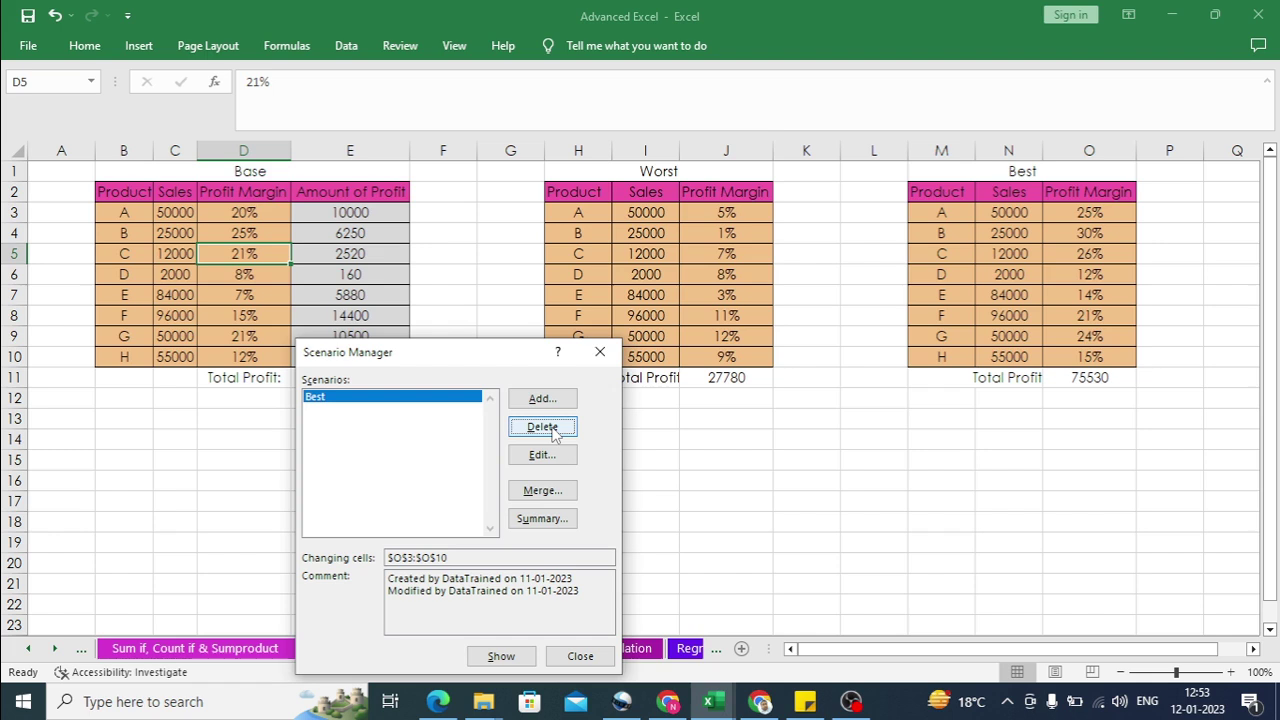
{"action": "left_click", "coordinate": [553, 433]}
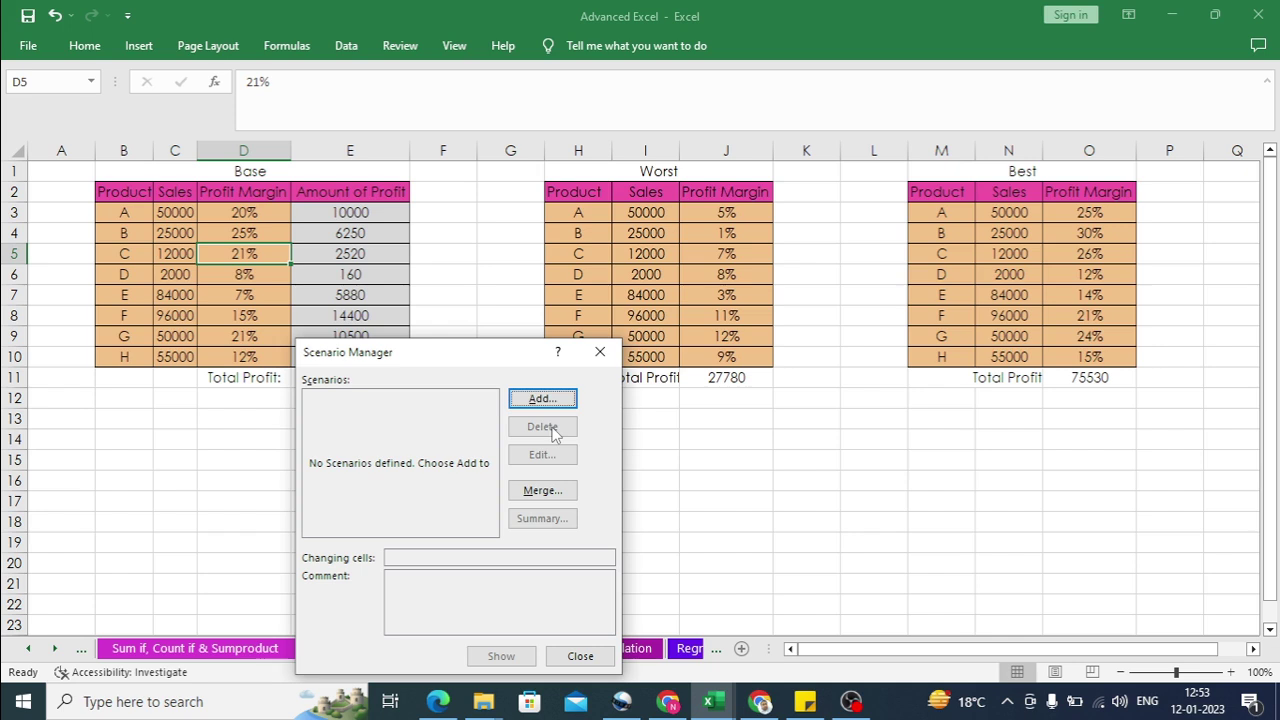
Step: Add a scenario named Base with changing cells D3:D10, keeping the current profit margins as its values
{"action": "left_click", "coordinate": [552, 402]}
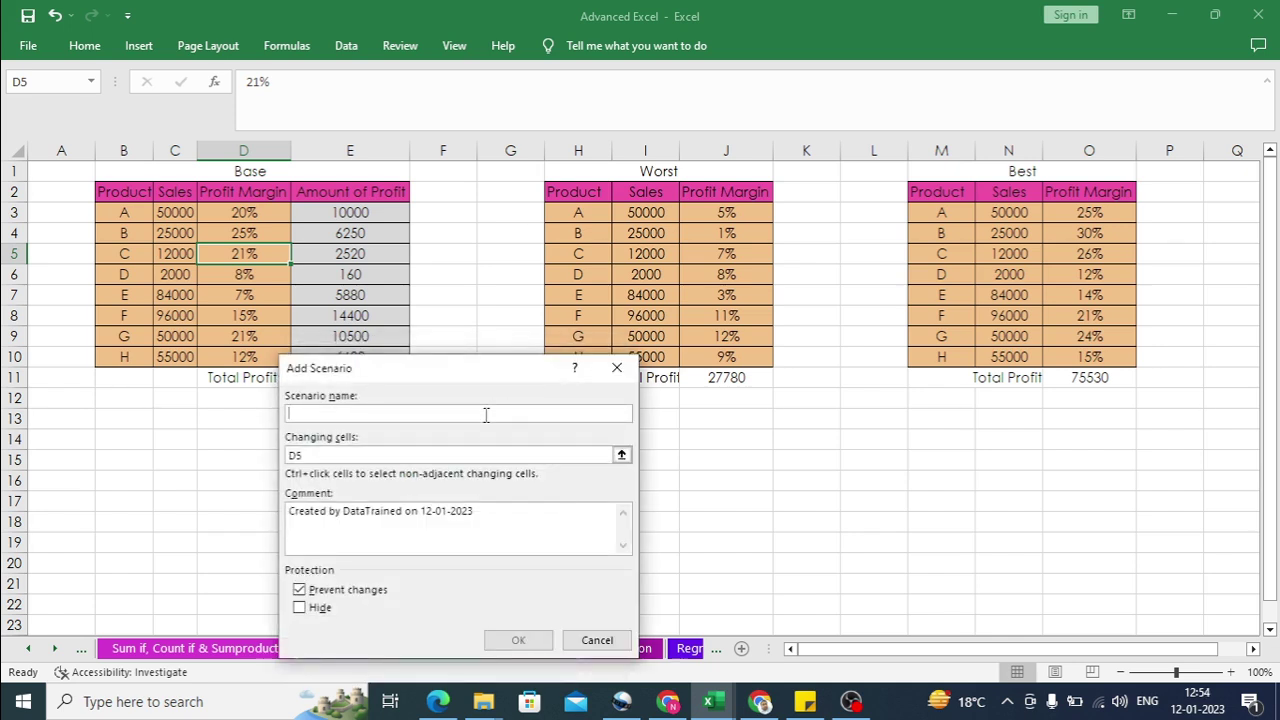
{"action": "type", "text": "Base"}
{"action": "left_click", "coordinate": [621, 457]}
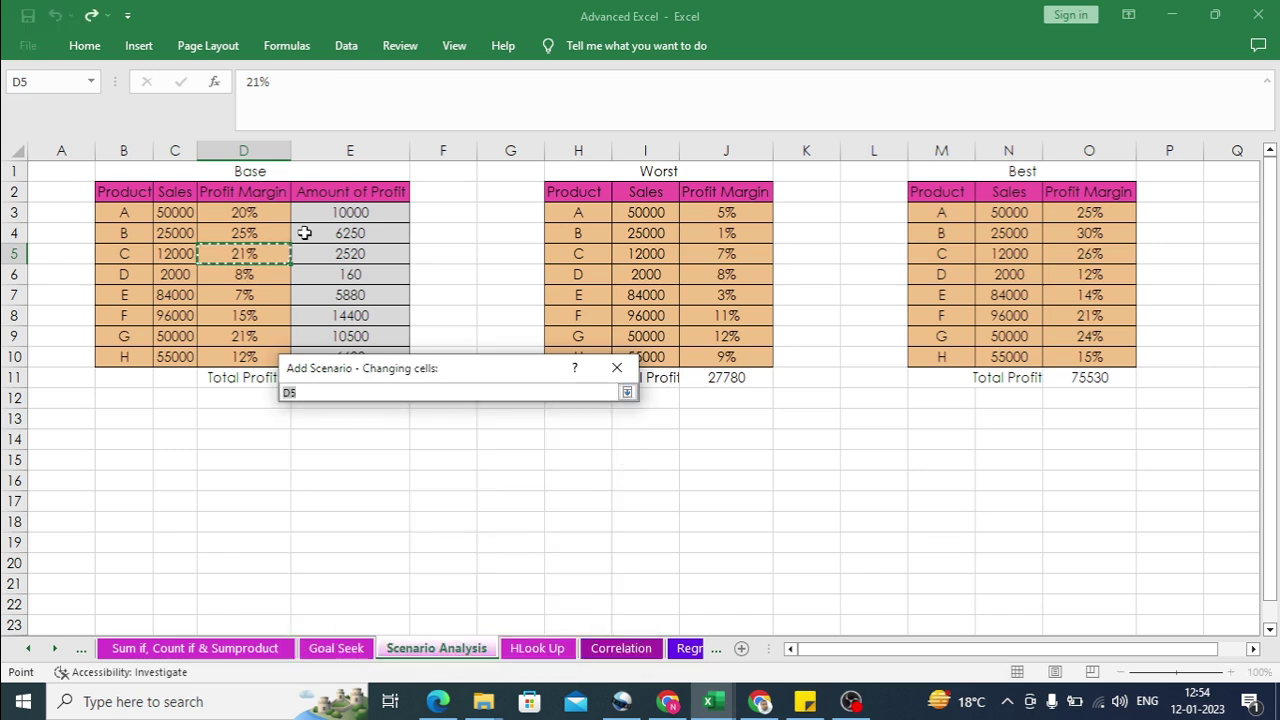
{"action": "left_click_drag", "start_coordinate": [250, 212], "coordinate": [251, 347]}
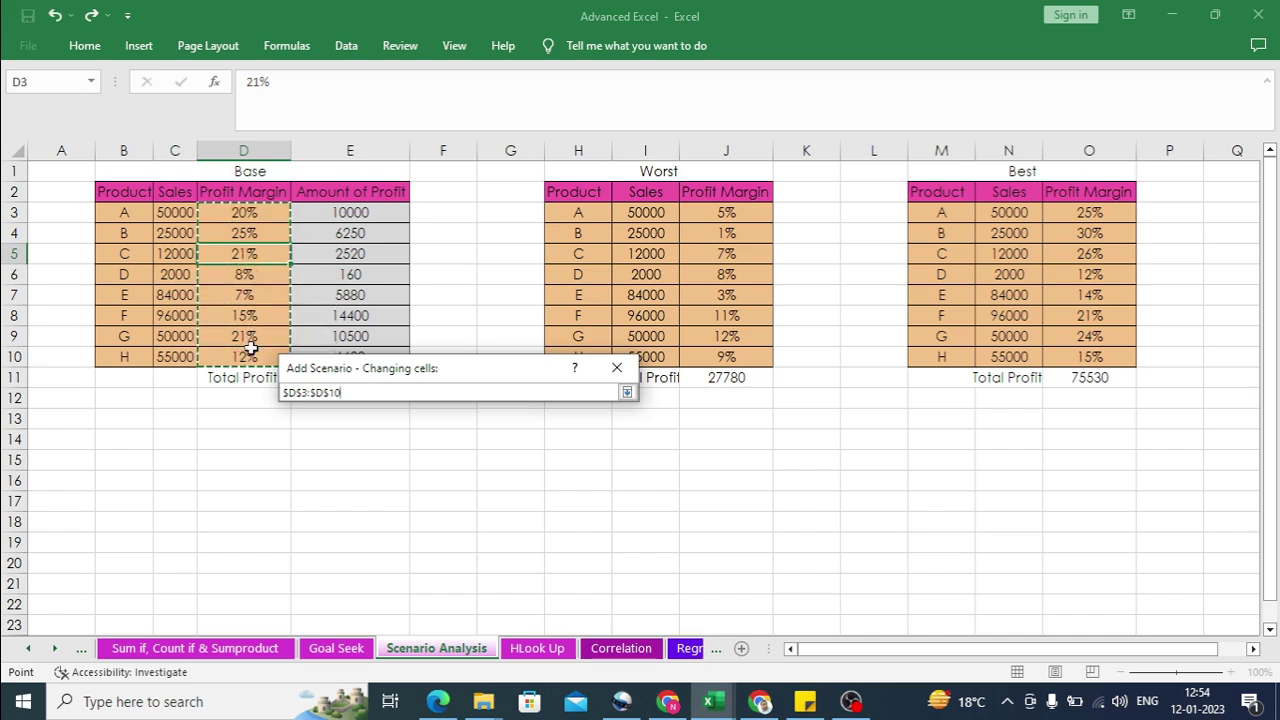
{"action": "left_click", "coordinate": [626, 393]}
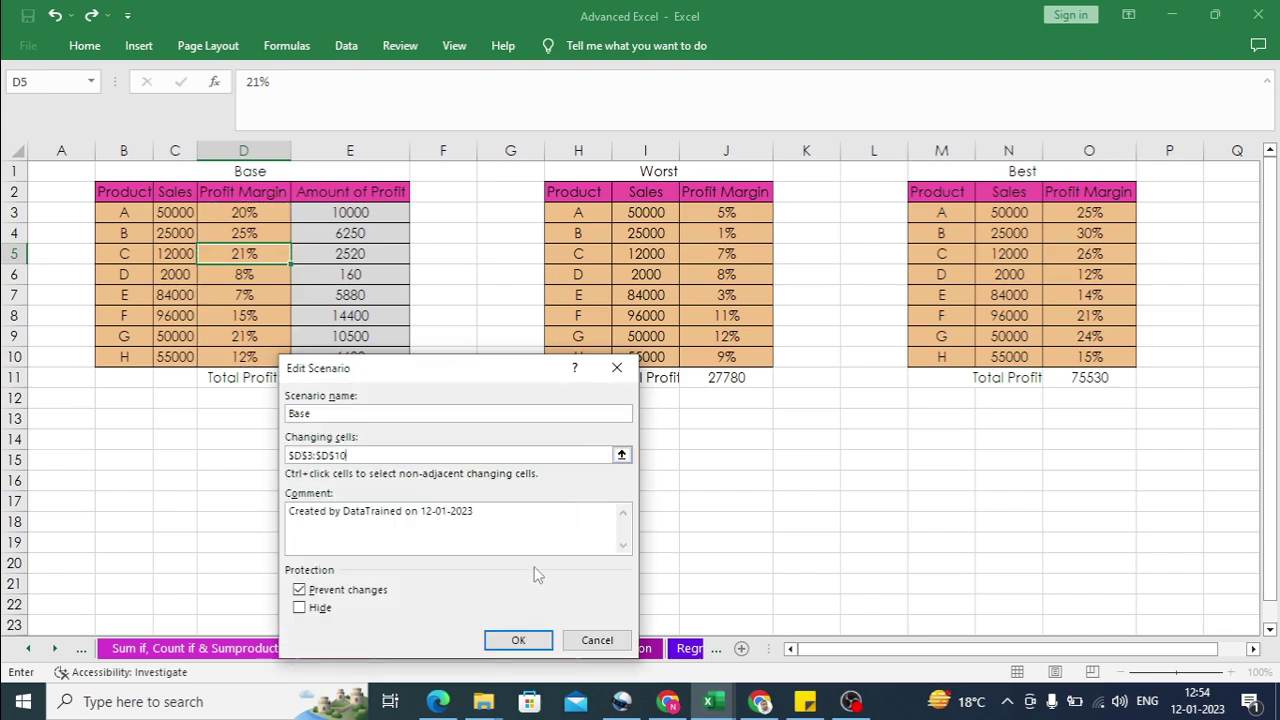
{"action": "left_click", "coordinate": [521, 640]}
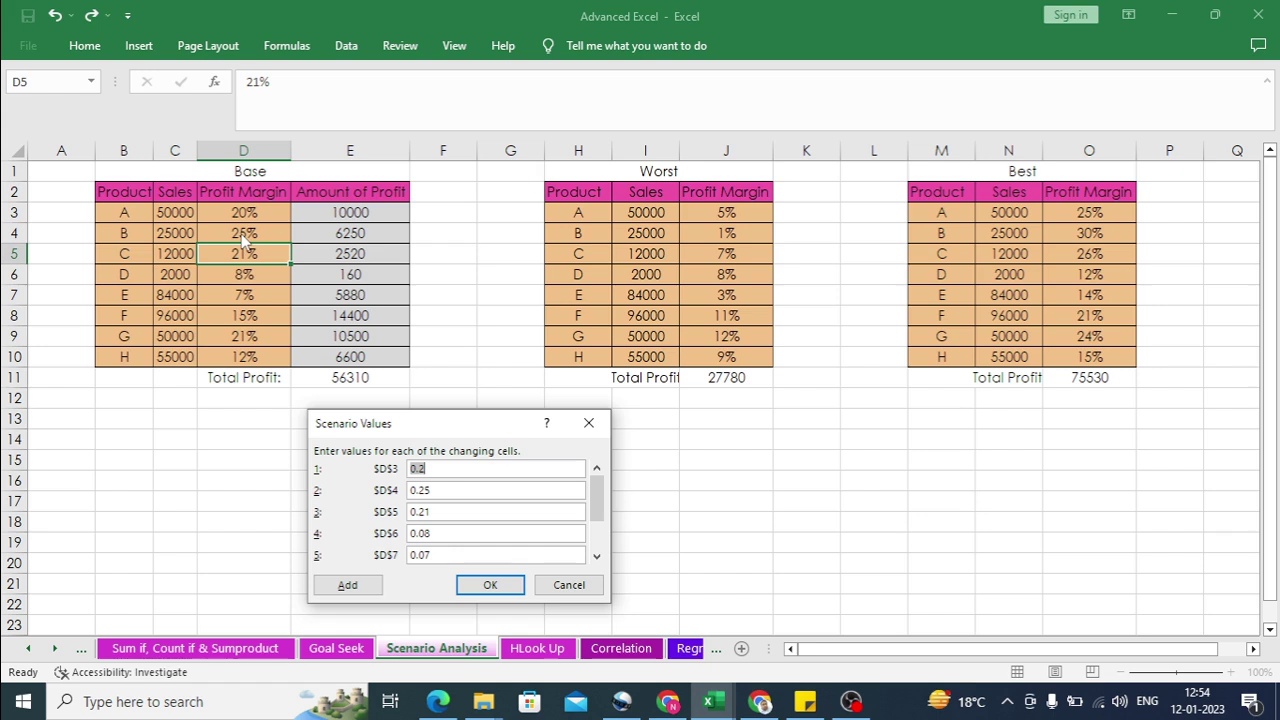
{"action": "left_click", "coordinate": [436, 489]}
{"action": "left_click", "coordinate": [490, 585]}
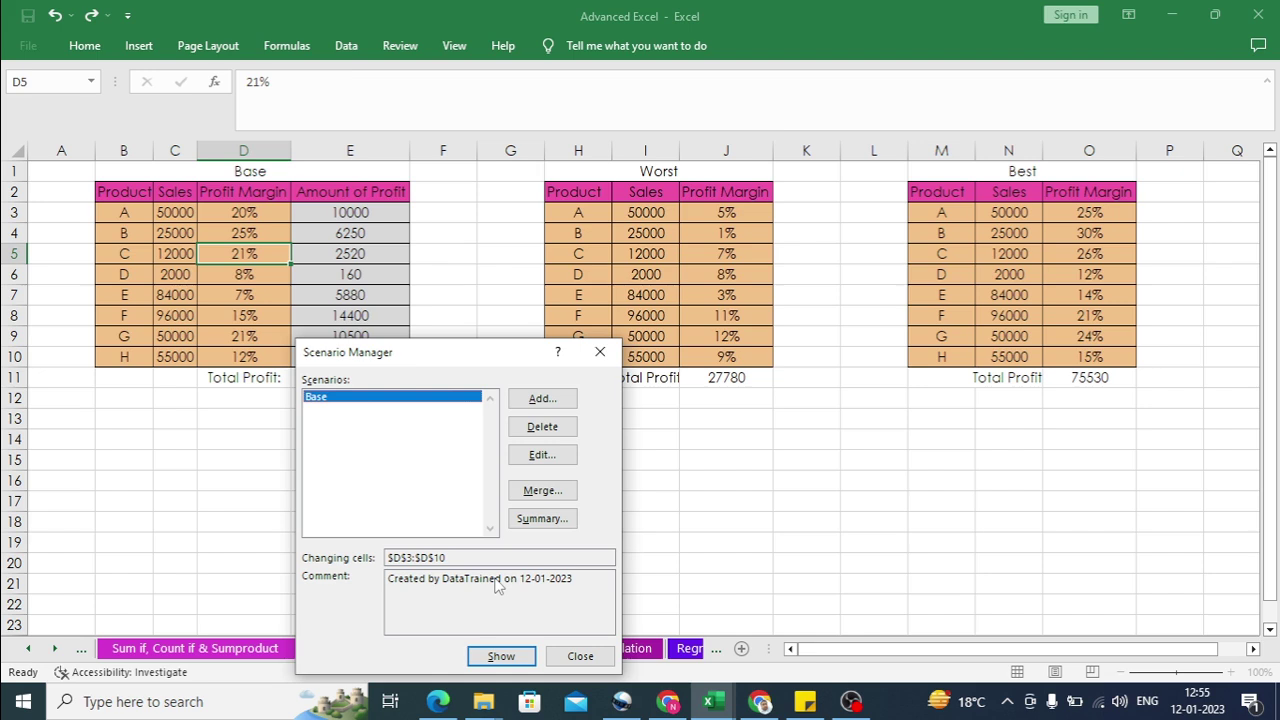
Step: Add a scenario named Worst with the Worst table's profit margins J3:J10 as its changing cells
{"action": "left_click", "coordinate": [539, 404]}
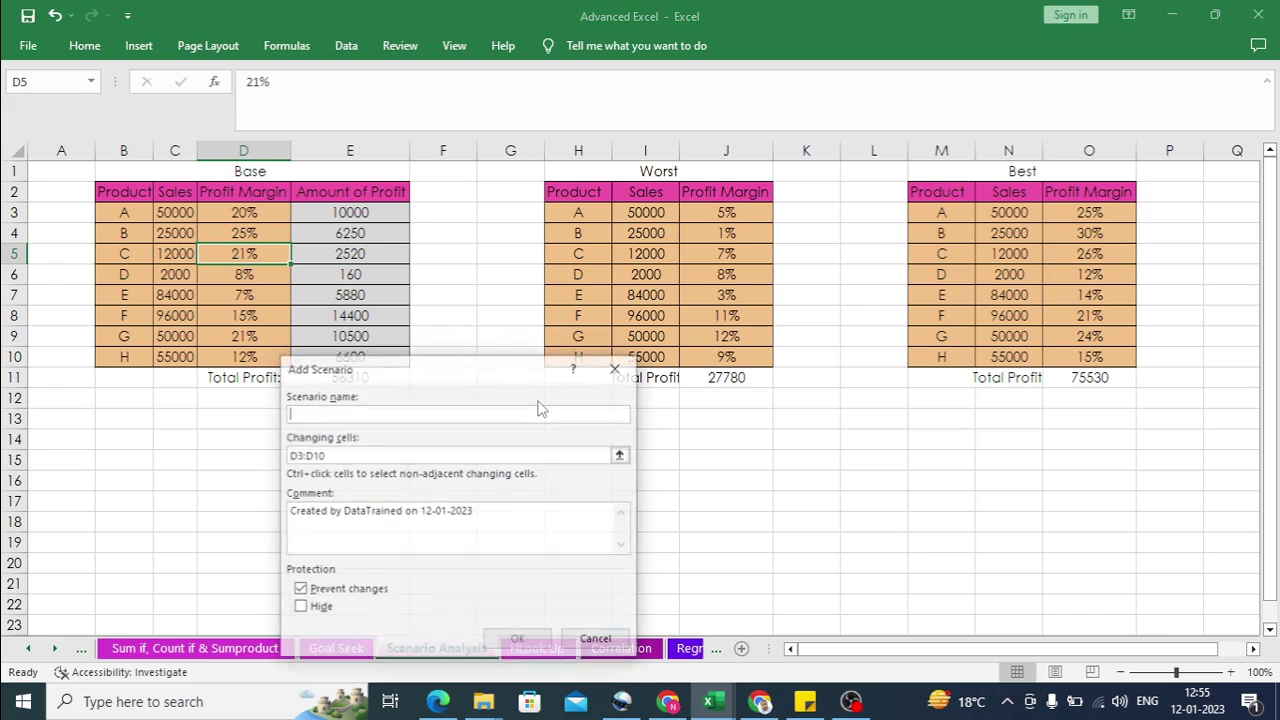
{"action": "type", "text": "W"}
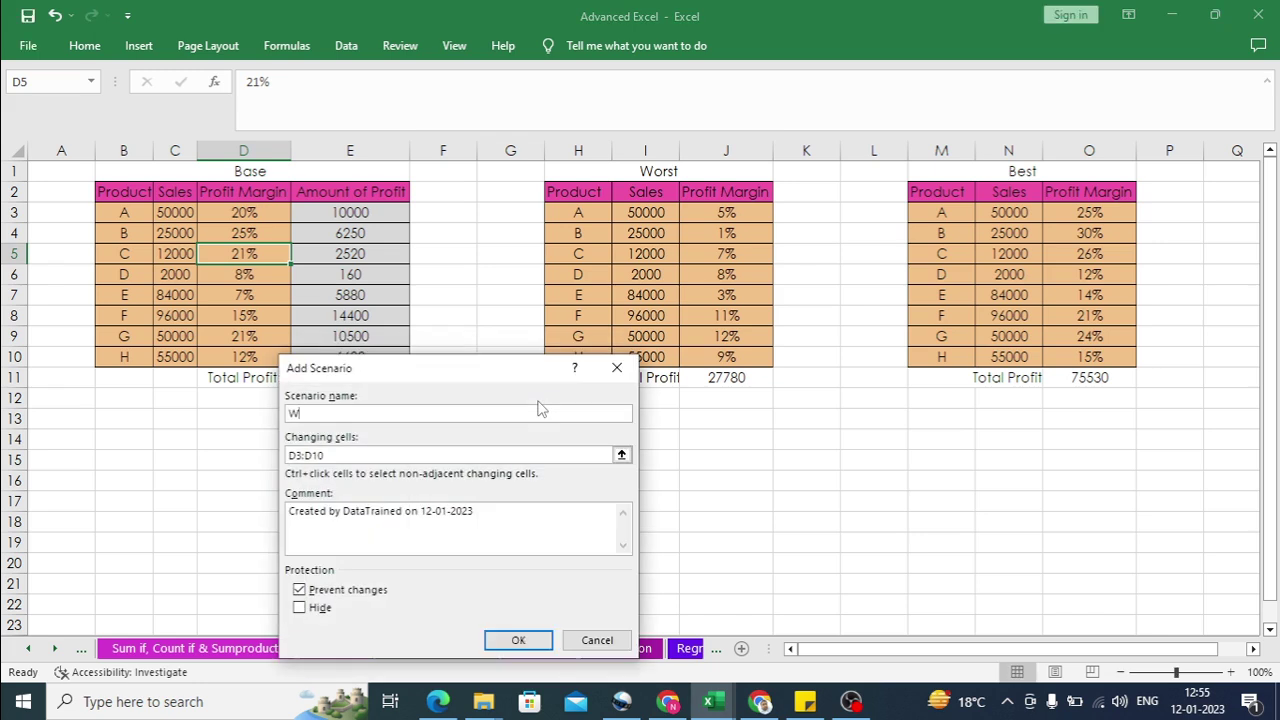
{"action": "type", "text": "orst"}
{"action": "left_click", "coordinate": [621, 455]}
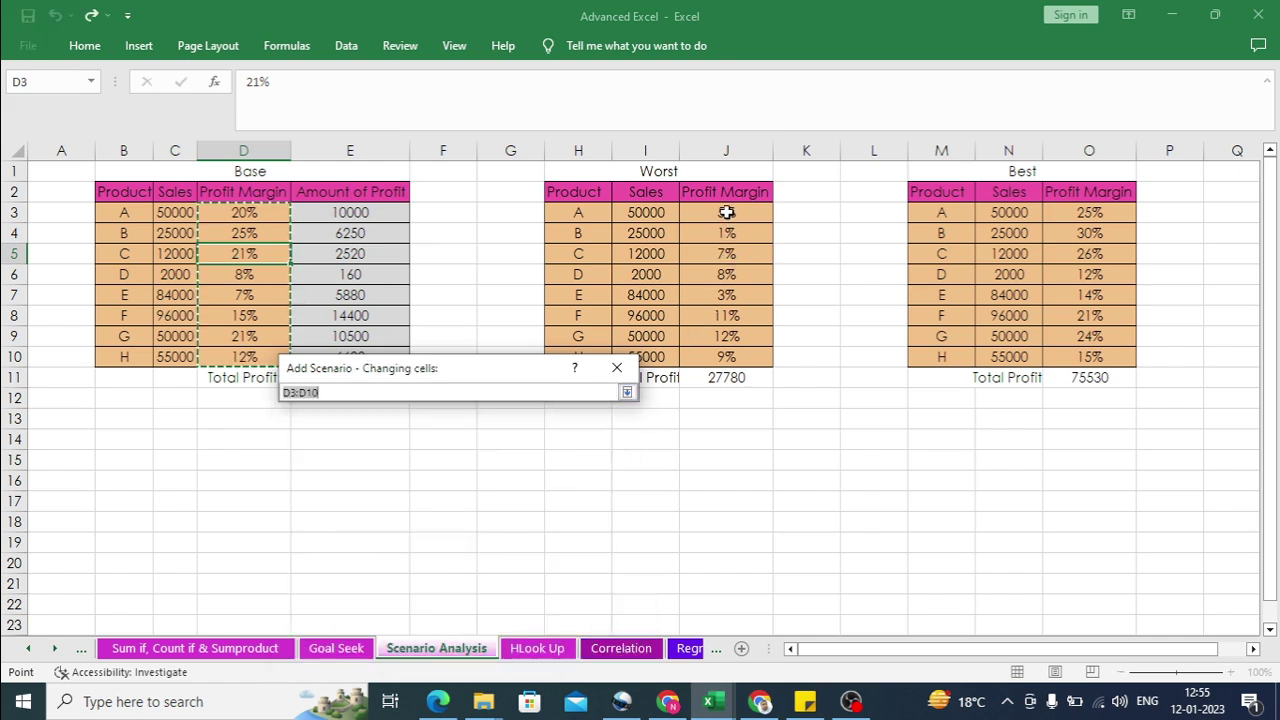
{"action": "left_click_drag", "start_coordinate": [727, 218], "coordinate": [686, 368]}
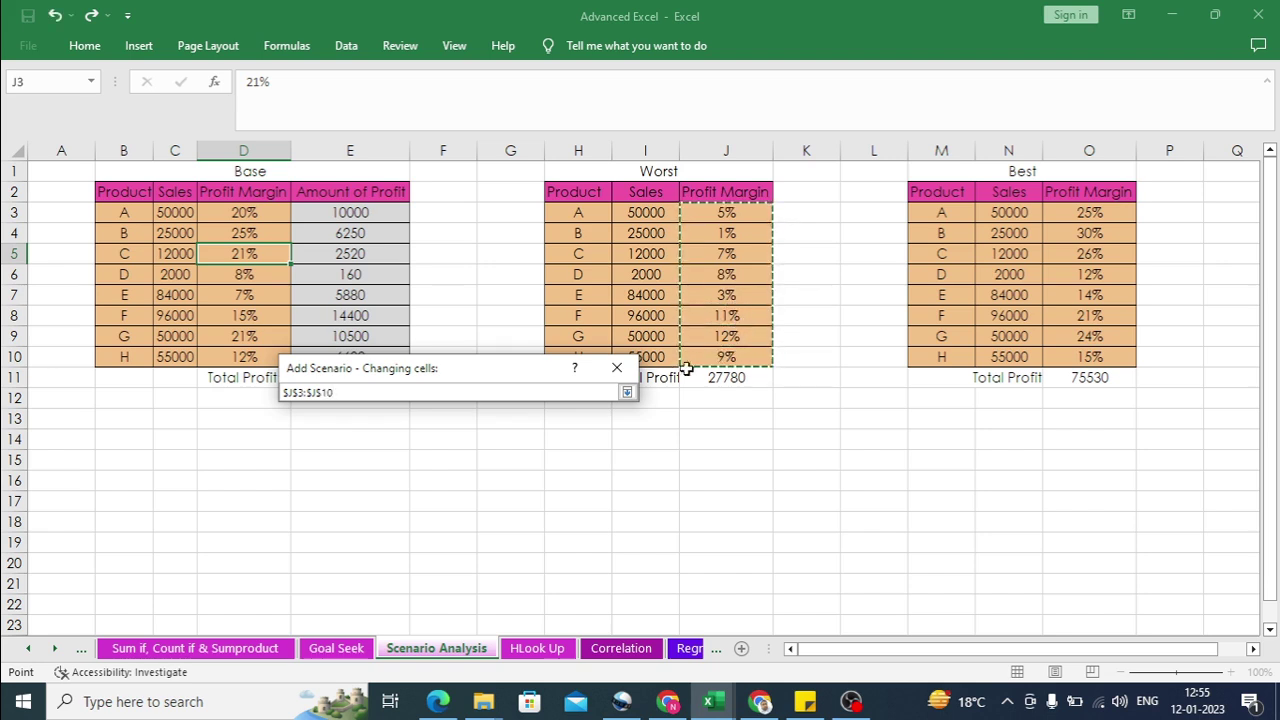
{"action": "left_click", "coordinate": [630, 393]}
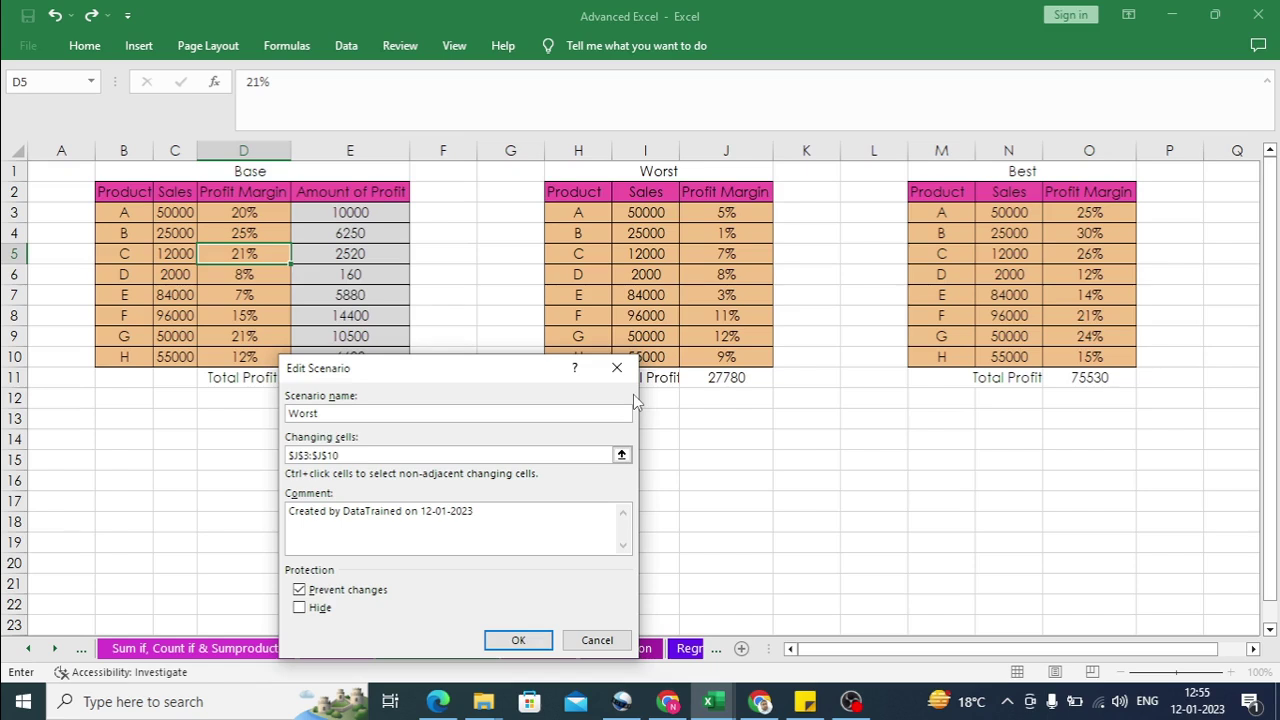
{"action": "left_click", "coordinate": [518, 640]}
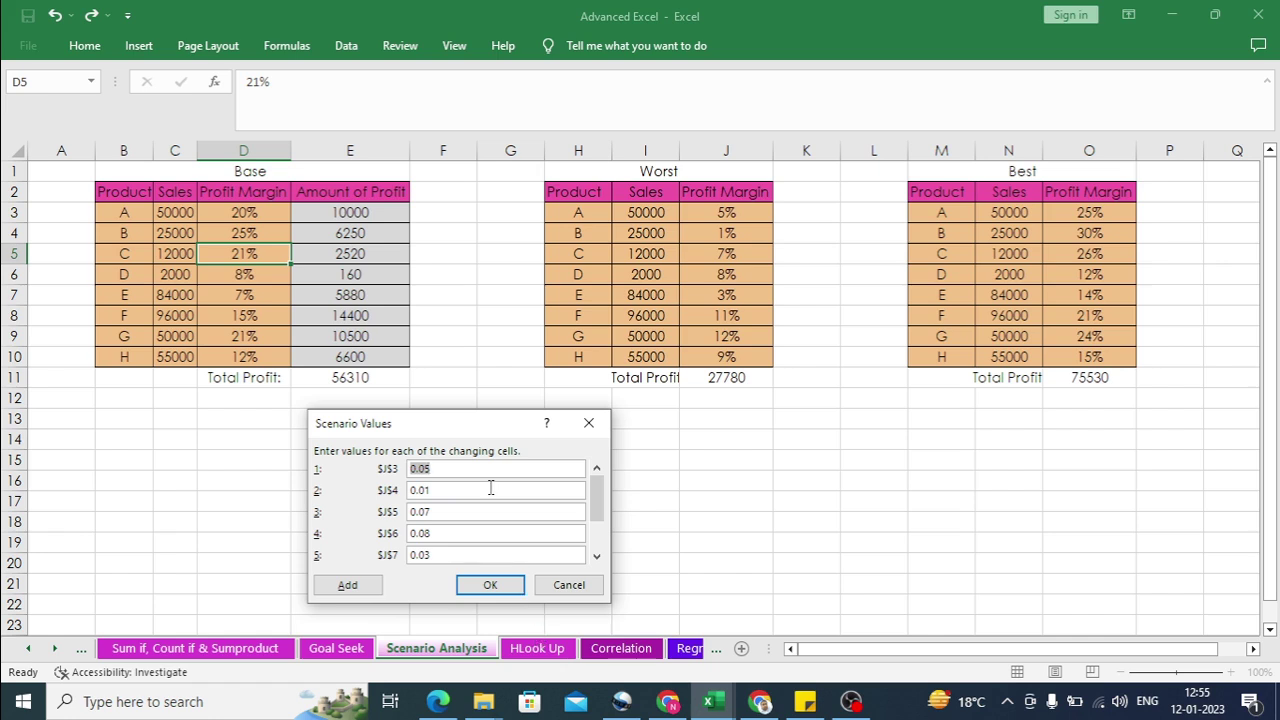
Step: Set the Worst scenario's values to .02 for J3, 0.005 for J4 and 0.035 for J5
{"action": "left_click", "coordinate": [461, 468]}
{"action": "key", "text": "BackSpace"}
{"action": "key", "text": "BackSpace"}
{"action": "key", "text": "BackSpace"}
{"action": "key", "text": "BackSpace"}
{"action": "type", "text": ".02"}
{"action": "left_click", "coordinate": [460, 489]}
{"action": "key", "text": "BackSpace"}
{"action": "type", "text": "05"}
{"action": "key", "text": "BackSpace"}
{"action": "type", "text": "35"}
{"action": "left_click", "coordinate": [508, 582]}
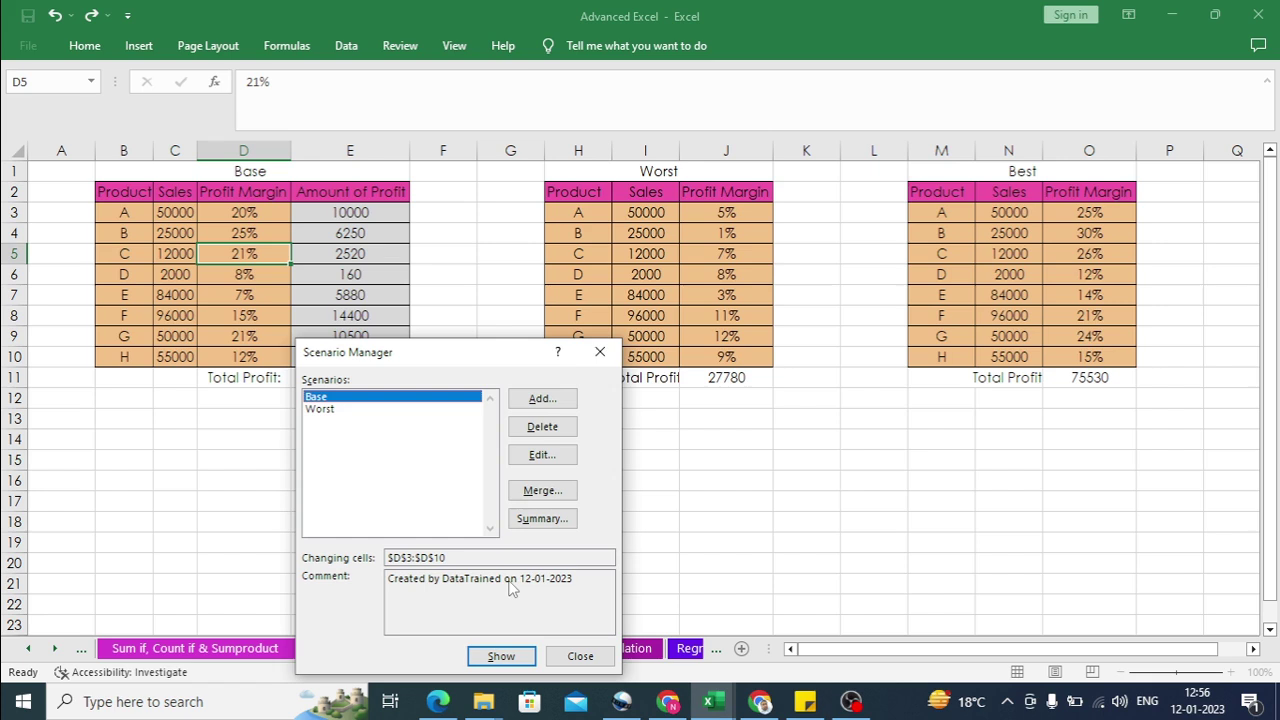
Step: Add a scenario named Best with the Best table's profit margins O3:O10 as its changing cells
{"action": "left_click", "coordinate": [322, 410]}
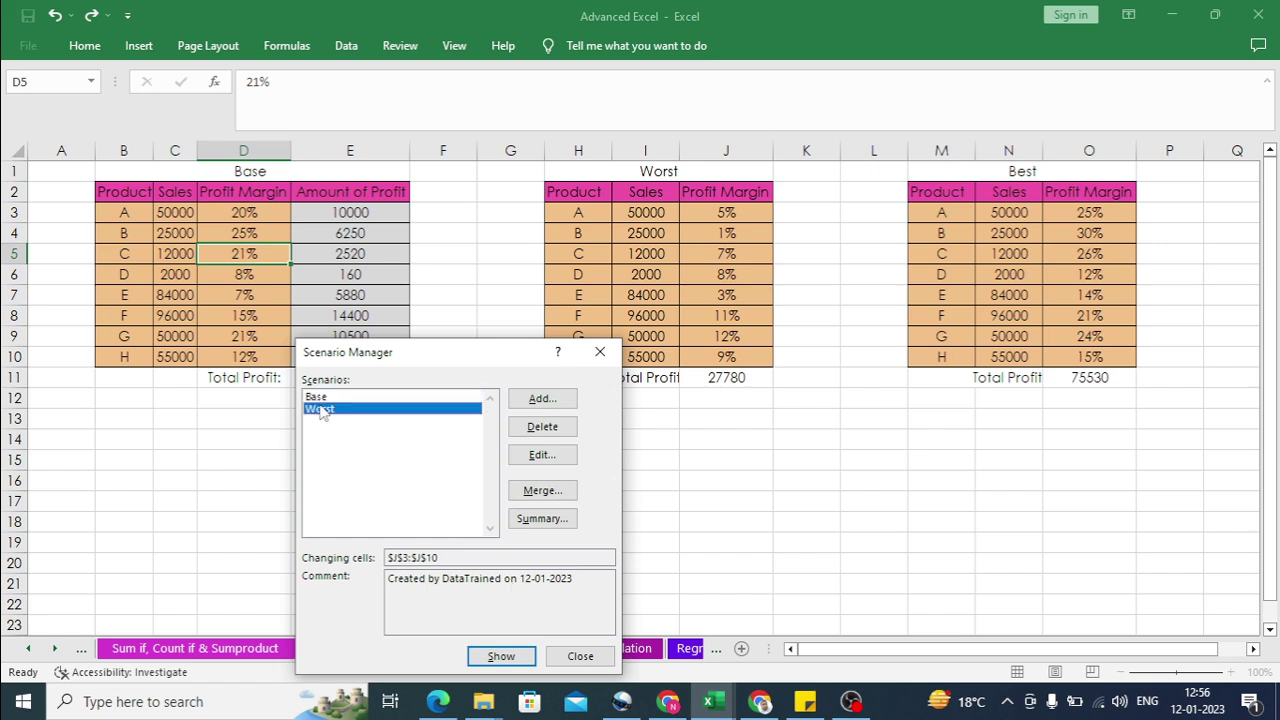
{"action": "left_click", "coordinate": [537, 400]}
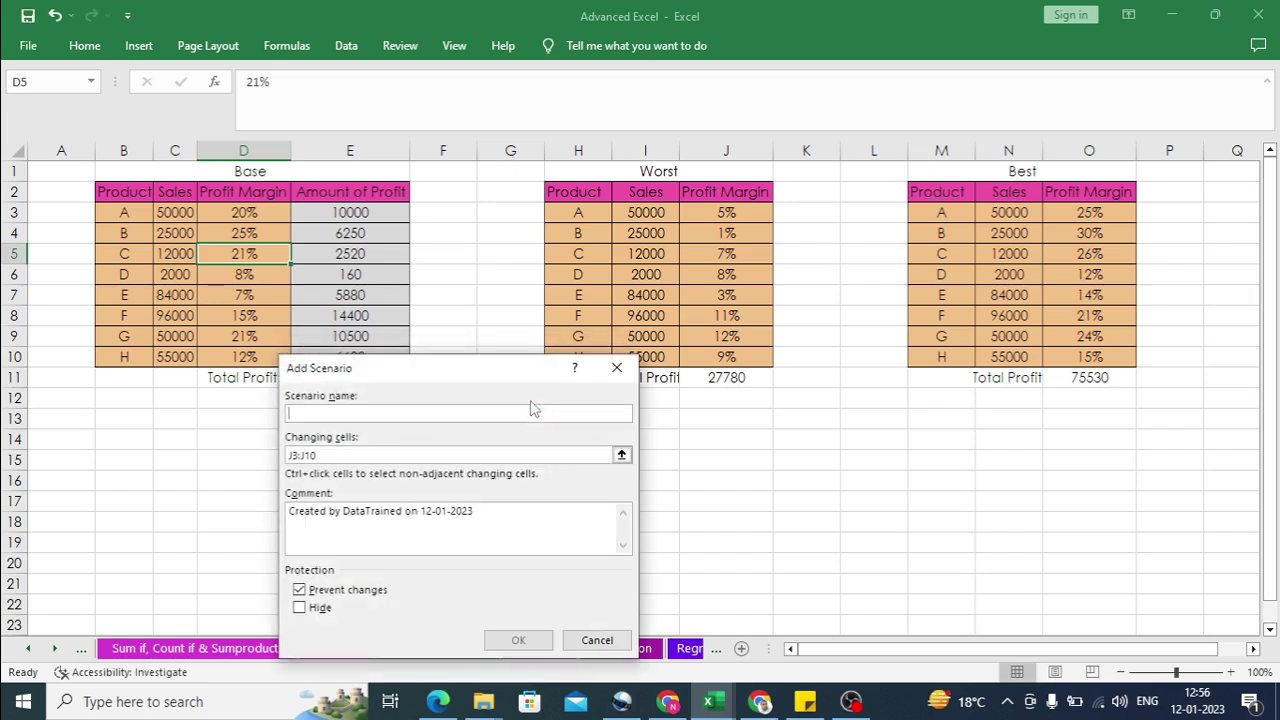
{"action": "type", "text": "Best"}
{"action": "left_click", "coordinate": [622, 455]}
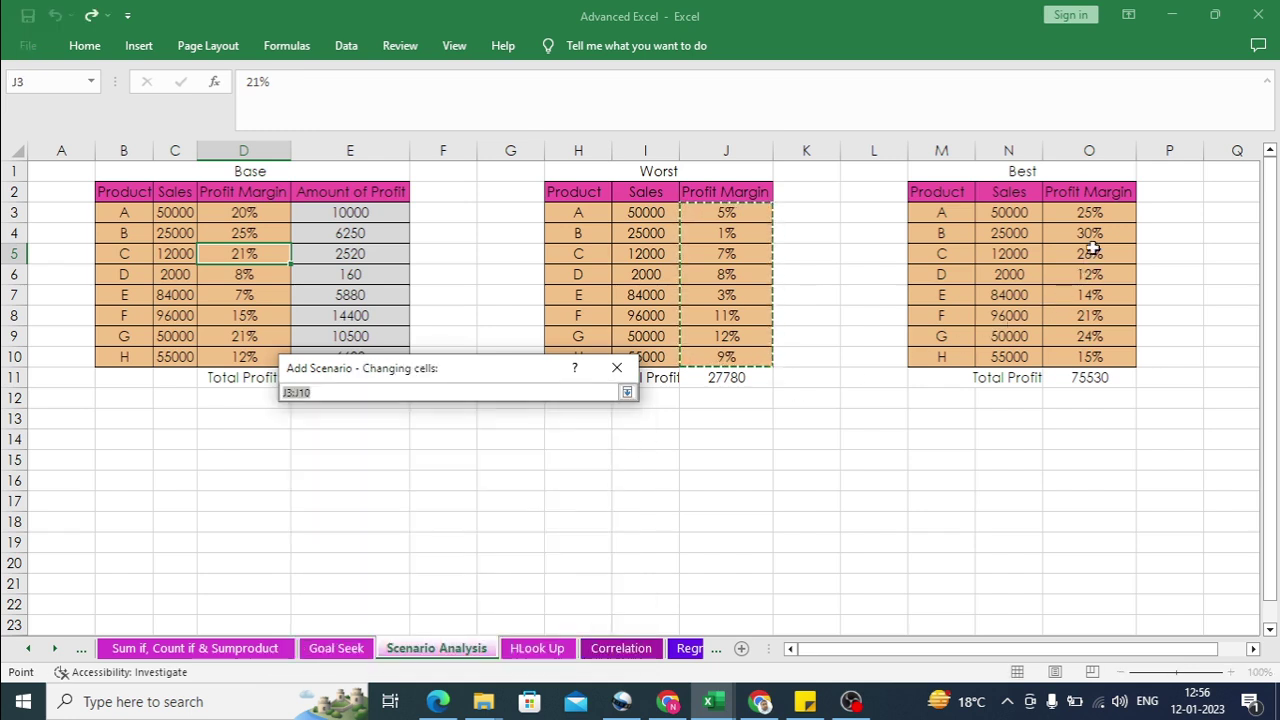
{"action": "left_click_drag", "start_coordinate": [1090, 213], "coordinate": [1115, 356]}
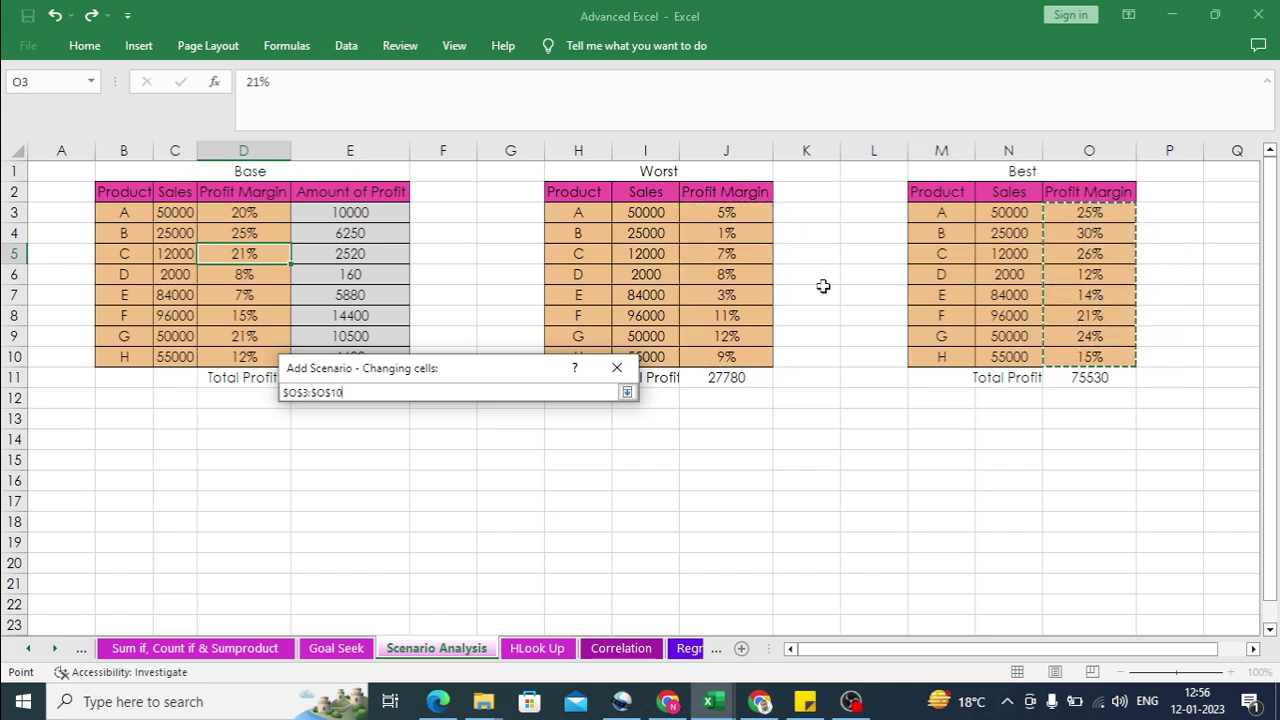
{"action": "left_click", "coordinate": [626, 393]}
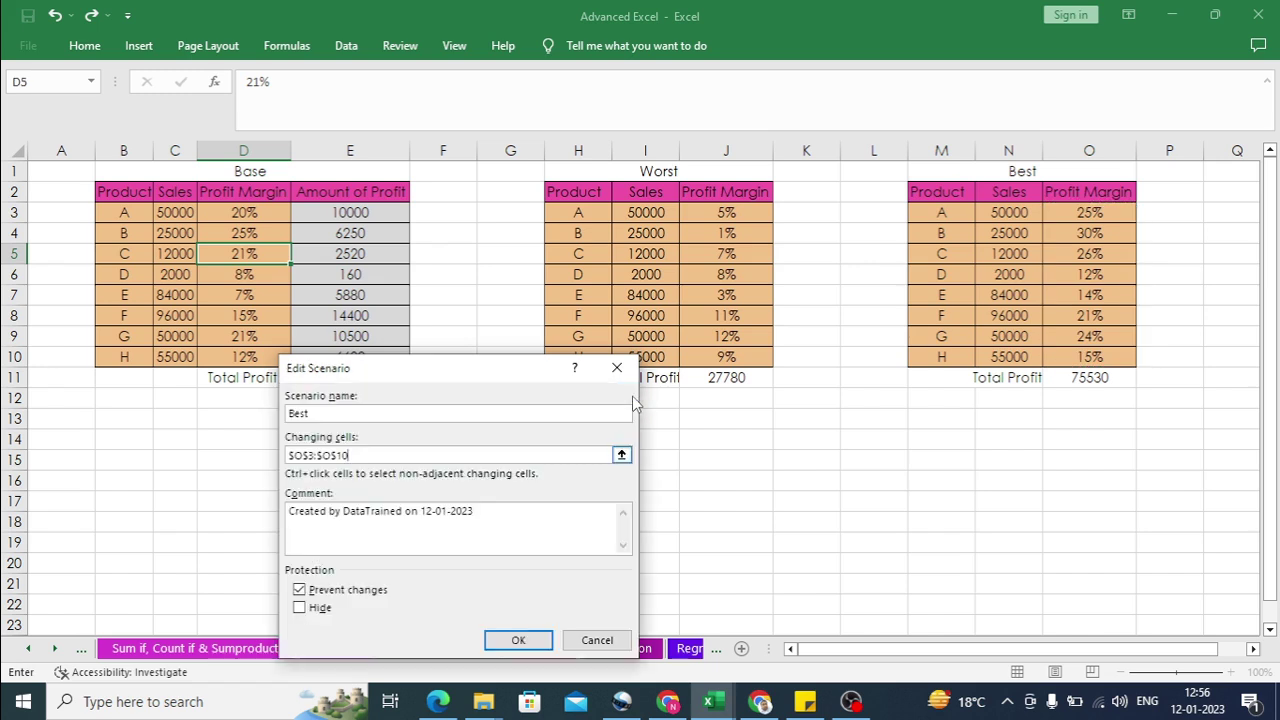
{"action": "left_click", "coordinate": [535, 640]}
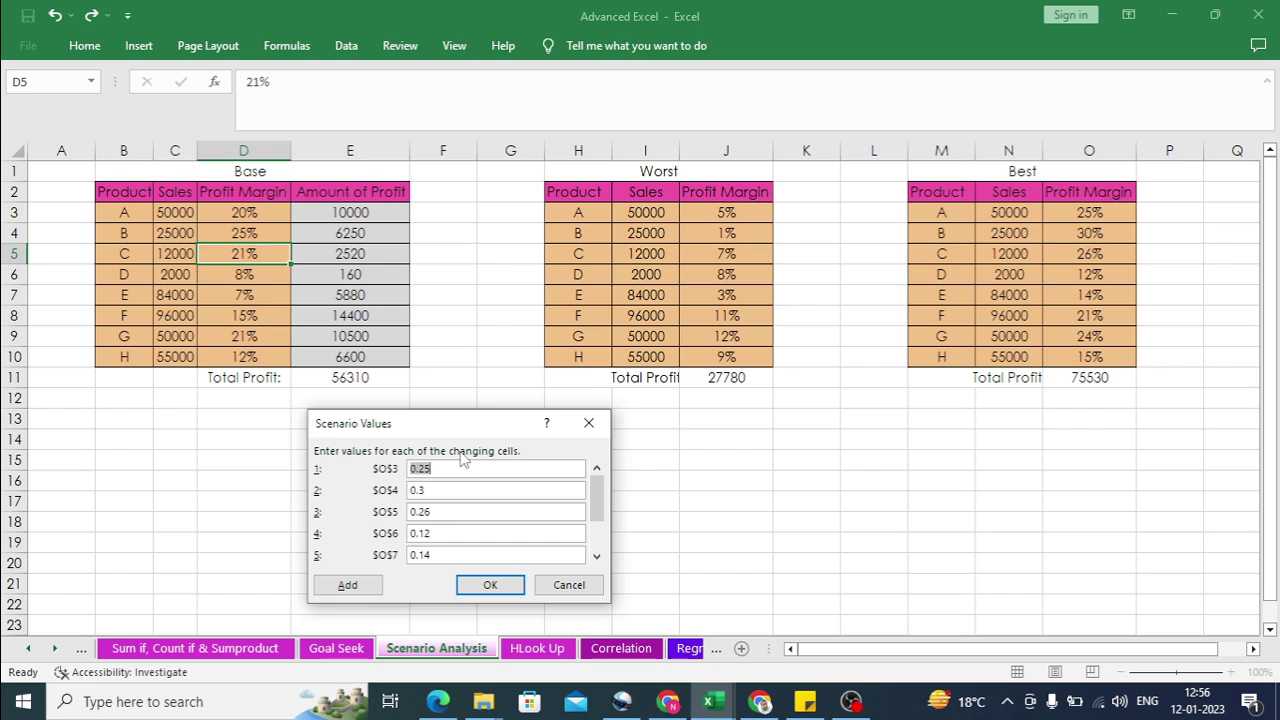
Step: Set the Best scenario's values to 0.30 for O3, 0.37 for O4 and 0.29 for O5
{"action": "key", "text": "BackSpace"}
{"action": "type", "text": "0.30"}
{"action": "left_click", "coordinate": [460, 489]}
{"action": "type", "text": "7"}
{"action": "left_click", "coordinate": [460, 508]}
{"action": "key", "text": "BackSpace"}
{"action": "type", "text": "9"}
{"action": "left_click", "coordinate": [490, 585]}
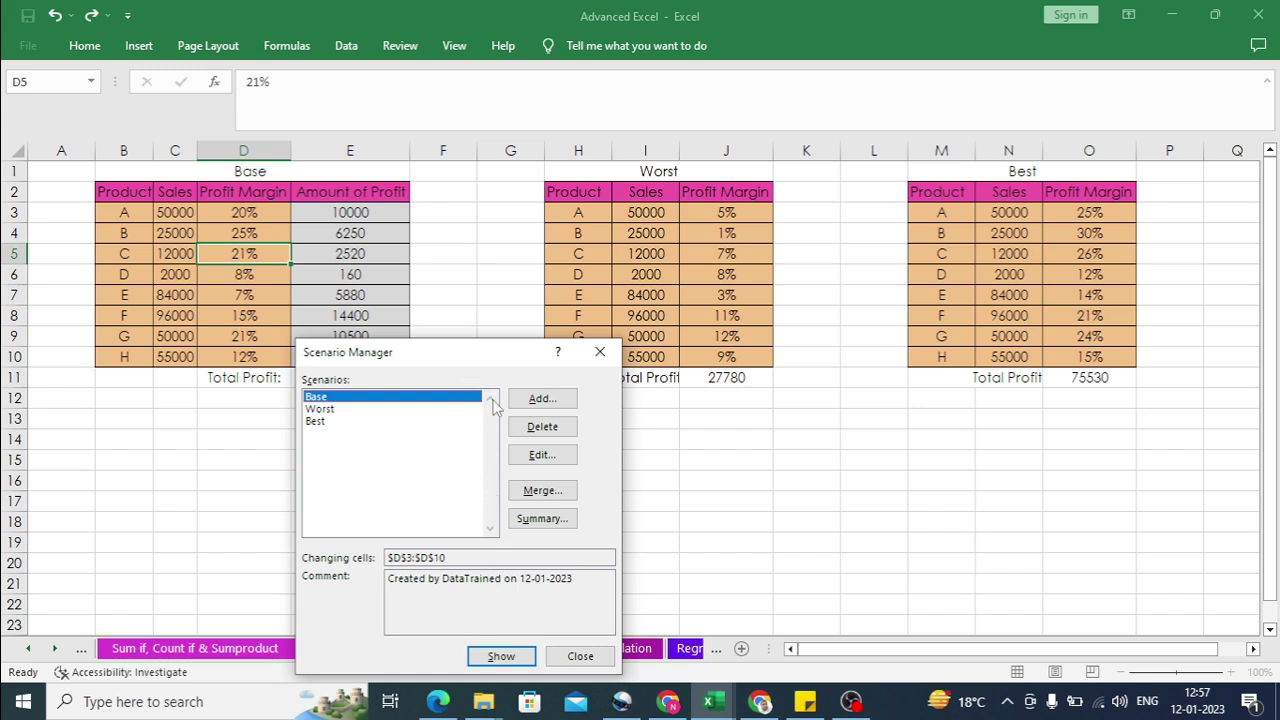
Step: Show the Worst and Best scenarios so their profit margins are applied to the tables, and close the Scenario Manager
{"action": "left_click_drag", "start_coordinate": [478, 370], "coordinate": [384, 208]}
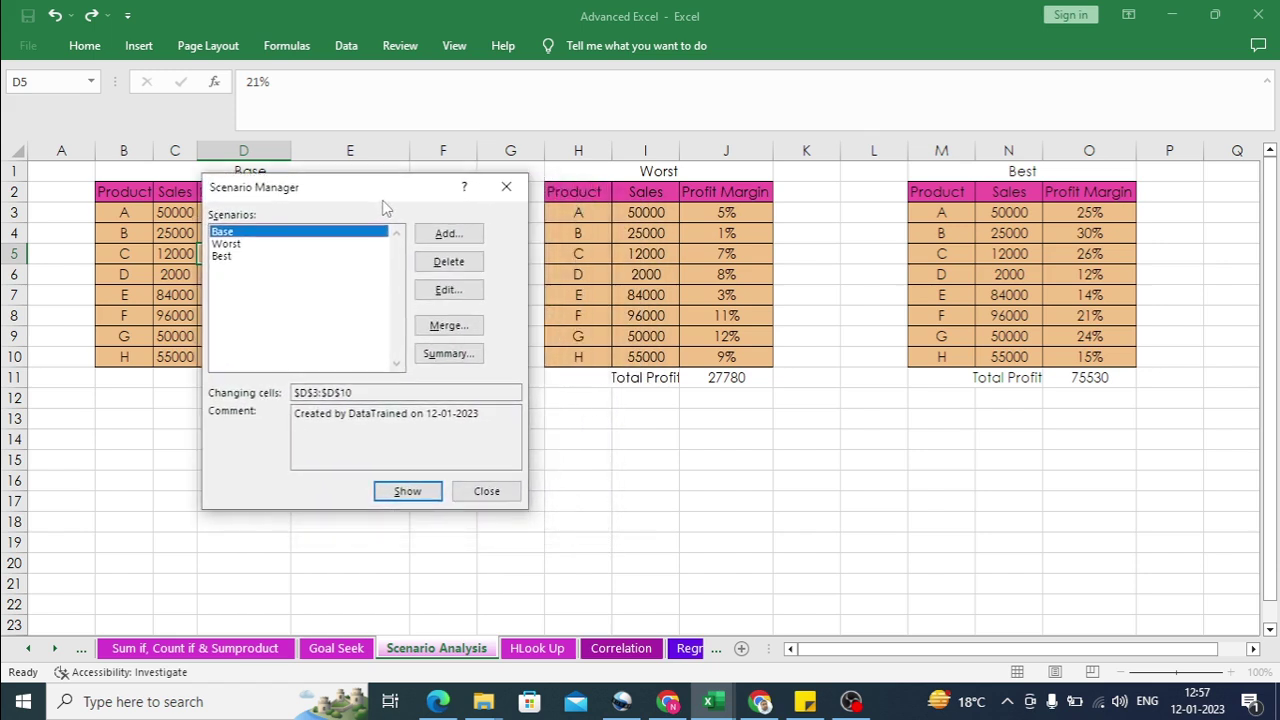
{"action": "left_click", "coordinate": [239, 246]}
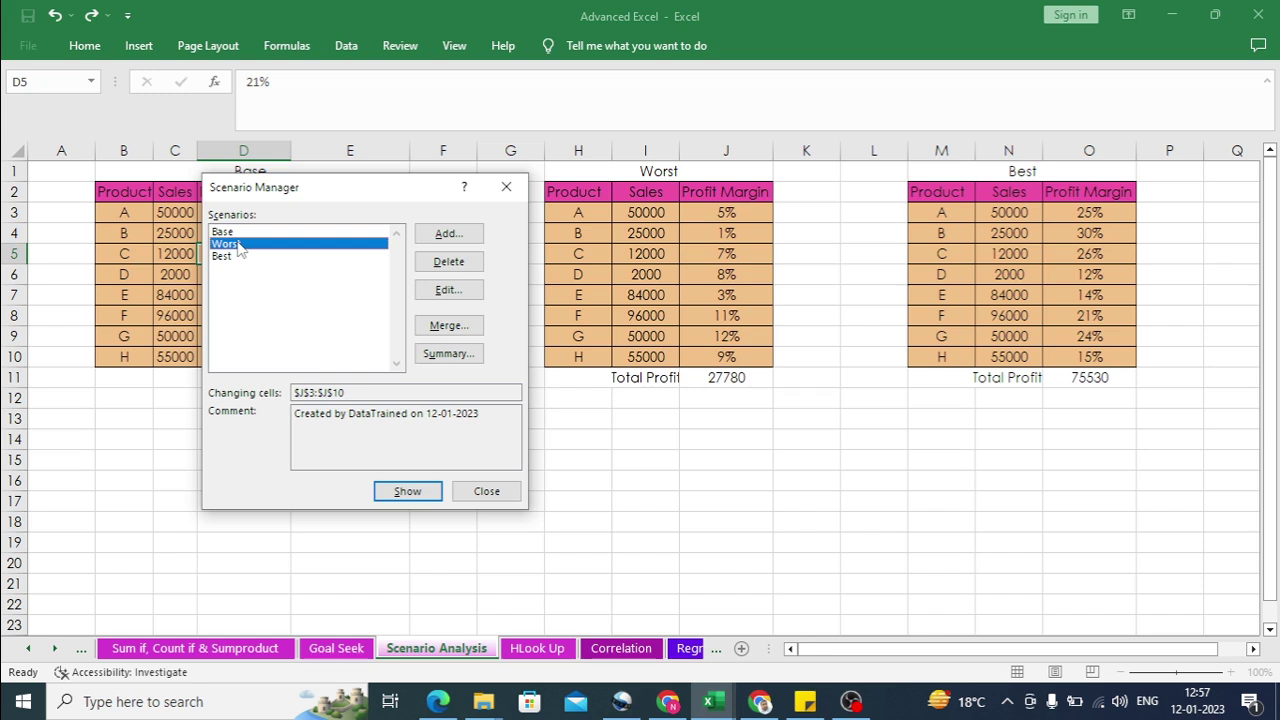
{"action": "left_click", "coordinate": [407, 491]}
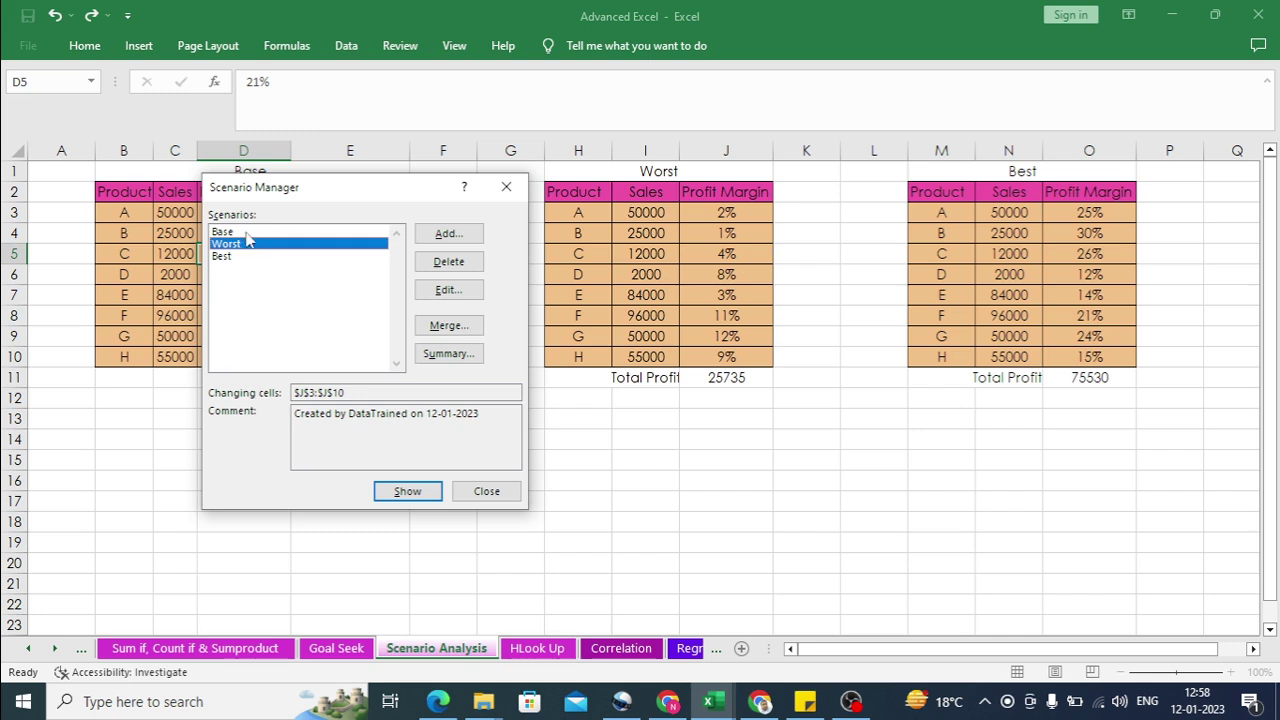
{"action": "left_click", "coordinate": [226, 258]}
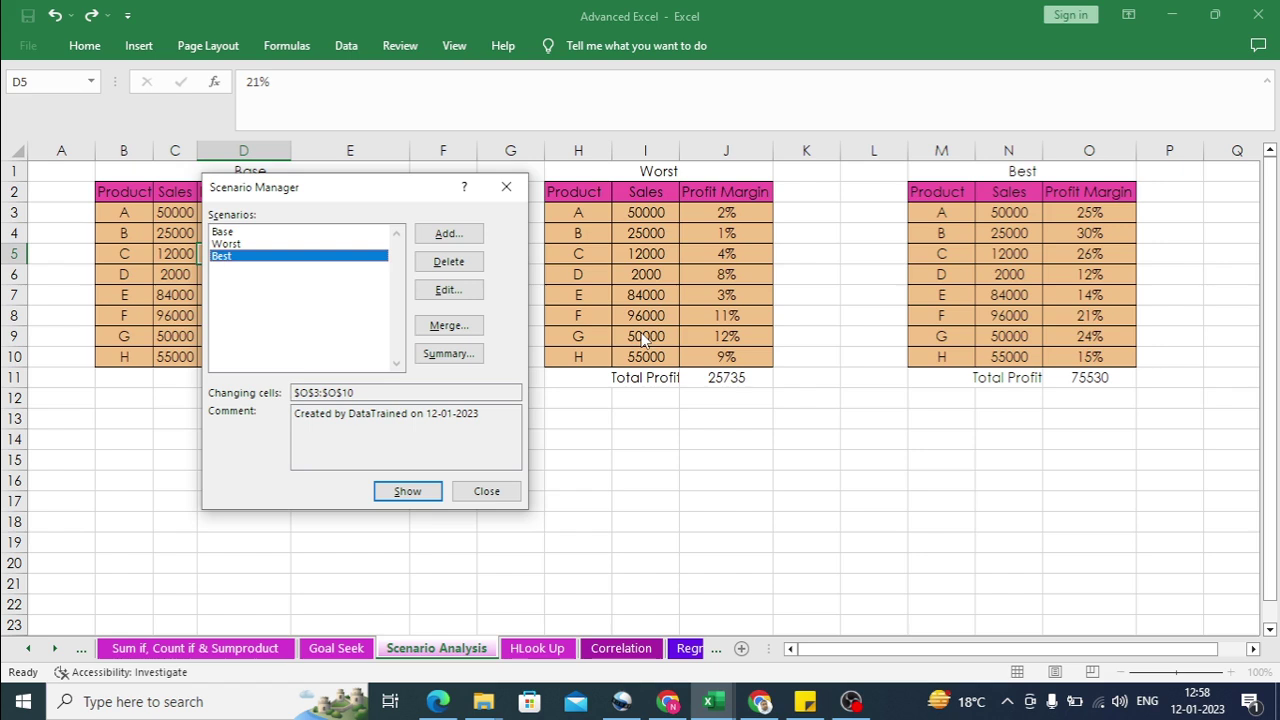
{"action": "left_click", "coordinate": [430, 492]}
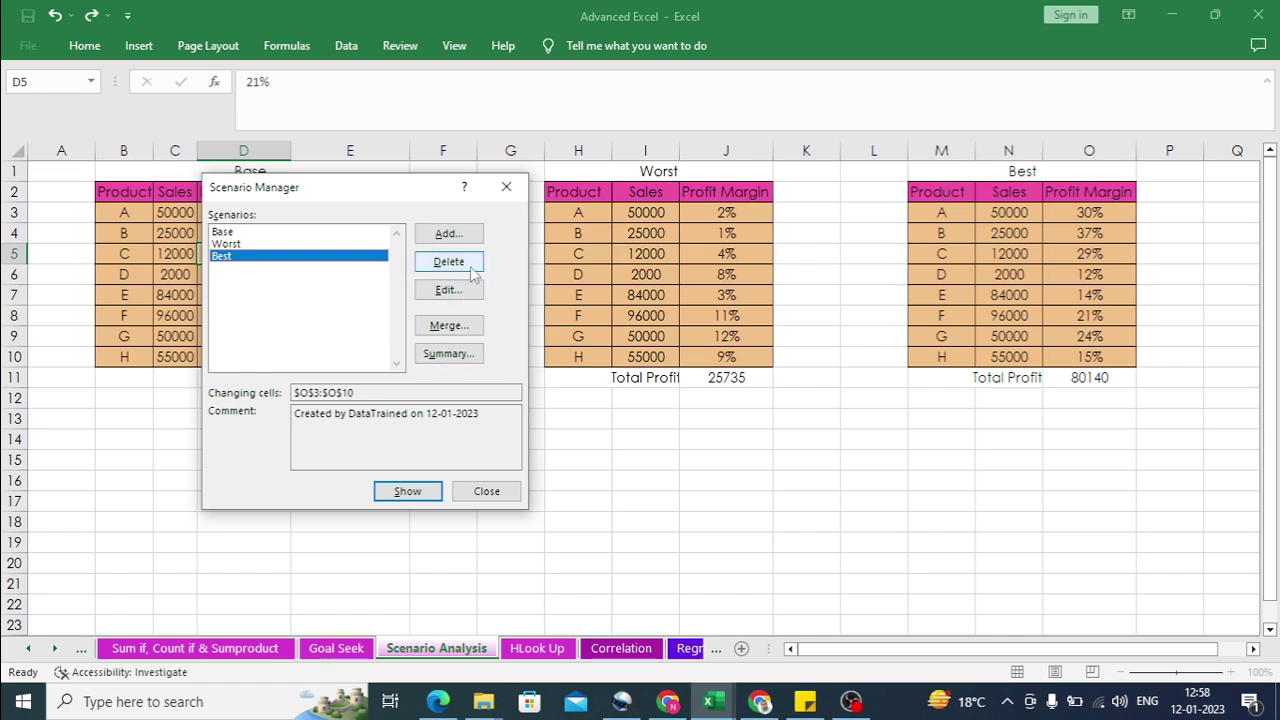
{"action": "left_click", "coordinate": [506, 188]}
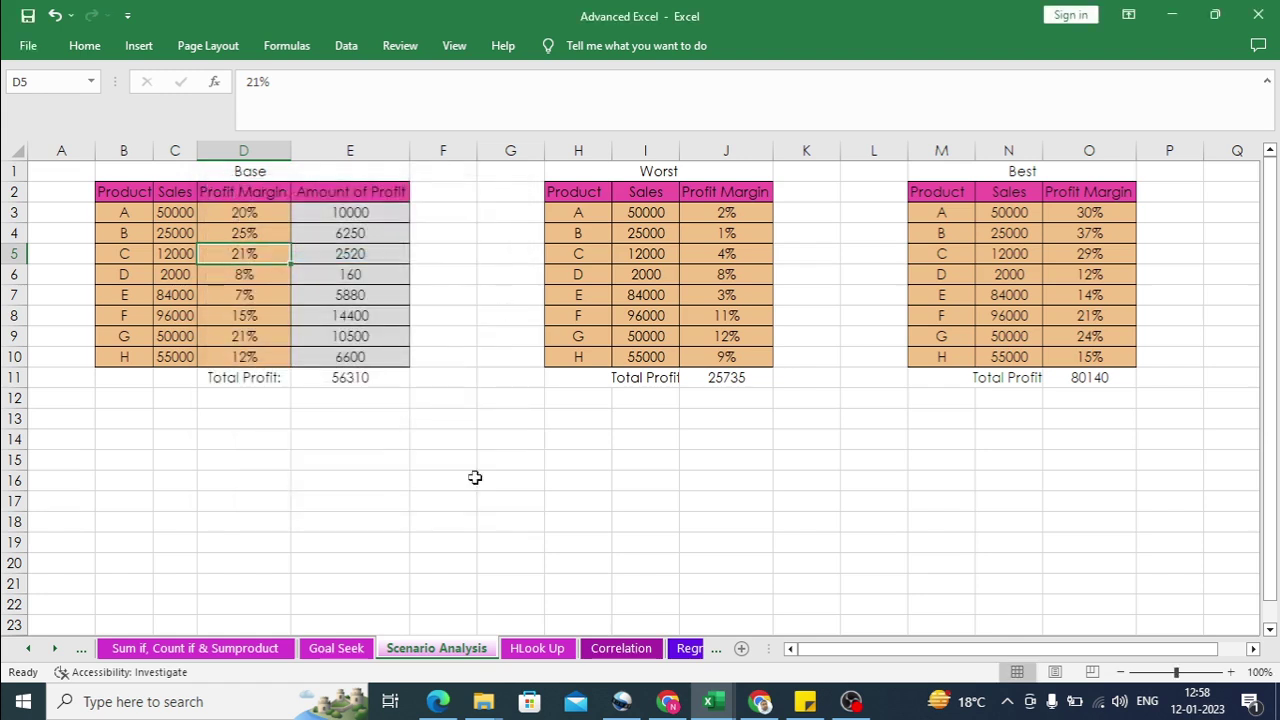
Step: Compare the total profit cells of the Base, Worst and Best tables
{"action": "left_click", "coordinate": [475, 479]}
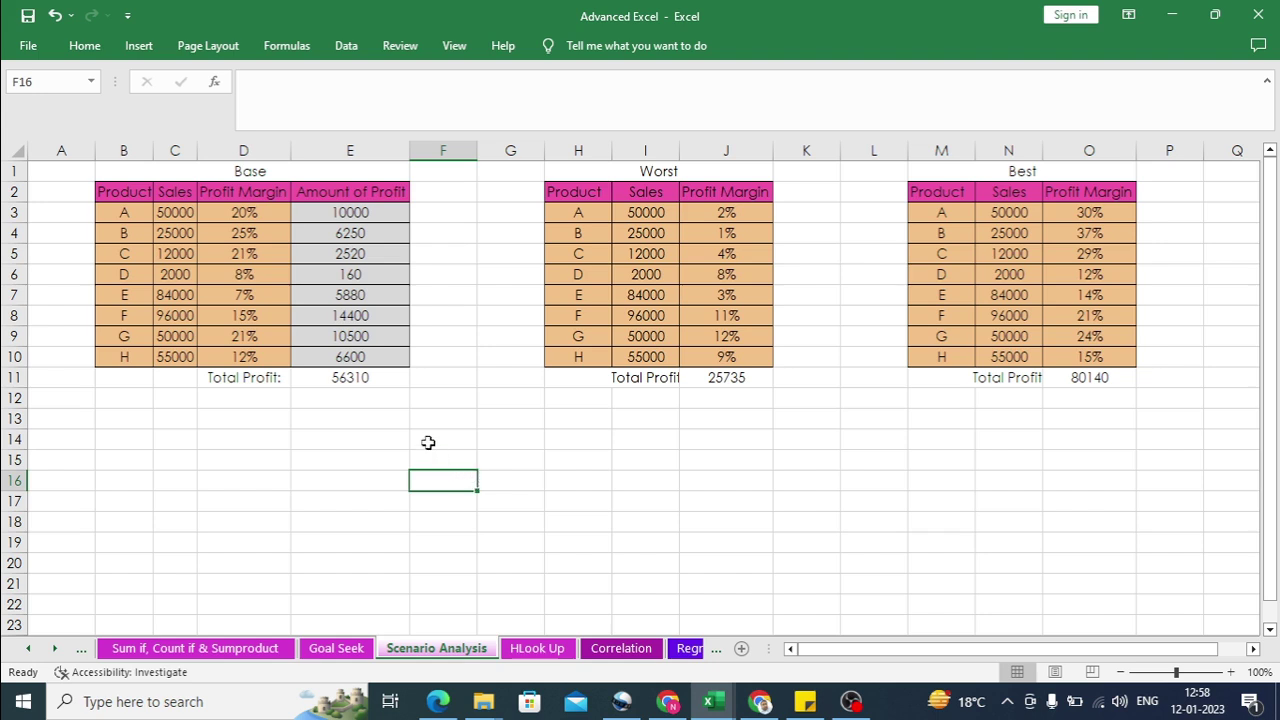
{"action": "left_click", "coordinate": [370, 378]}
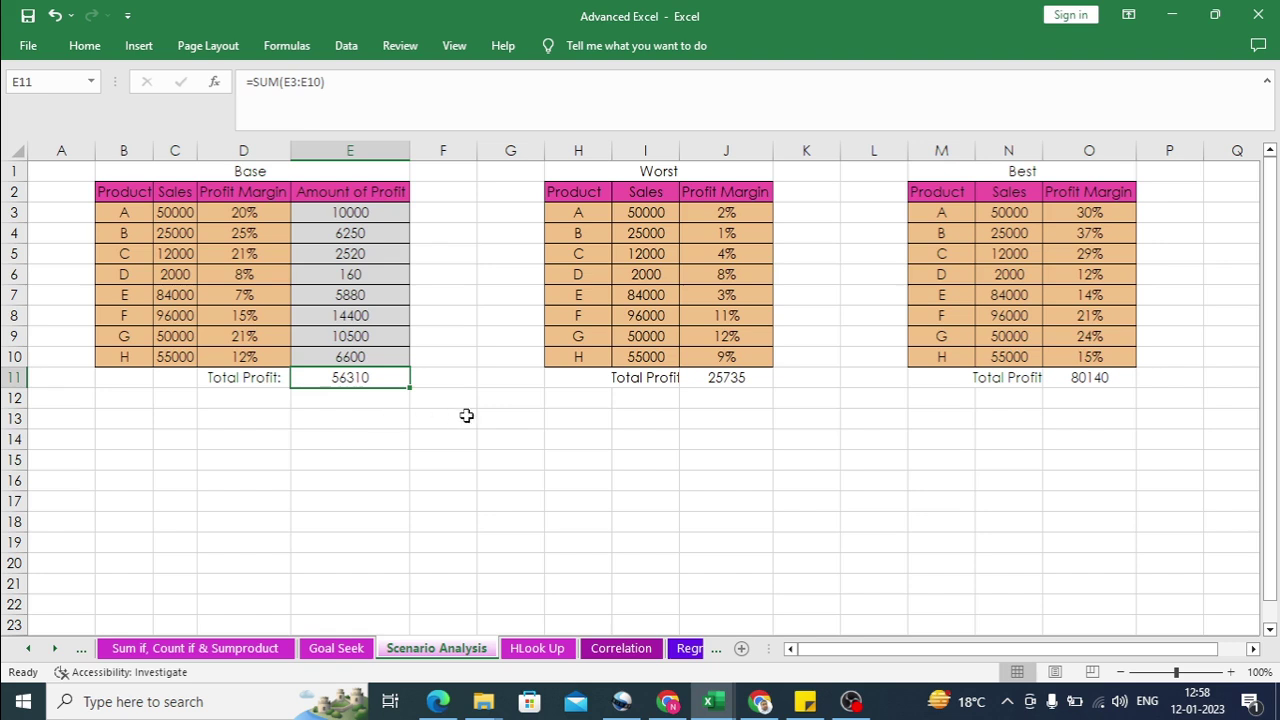
{"action": "left_click", "coordinate": [717, 381]}
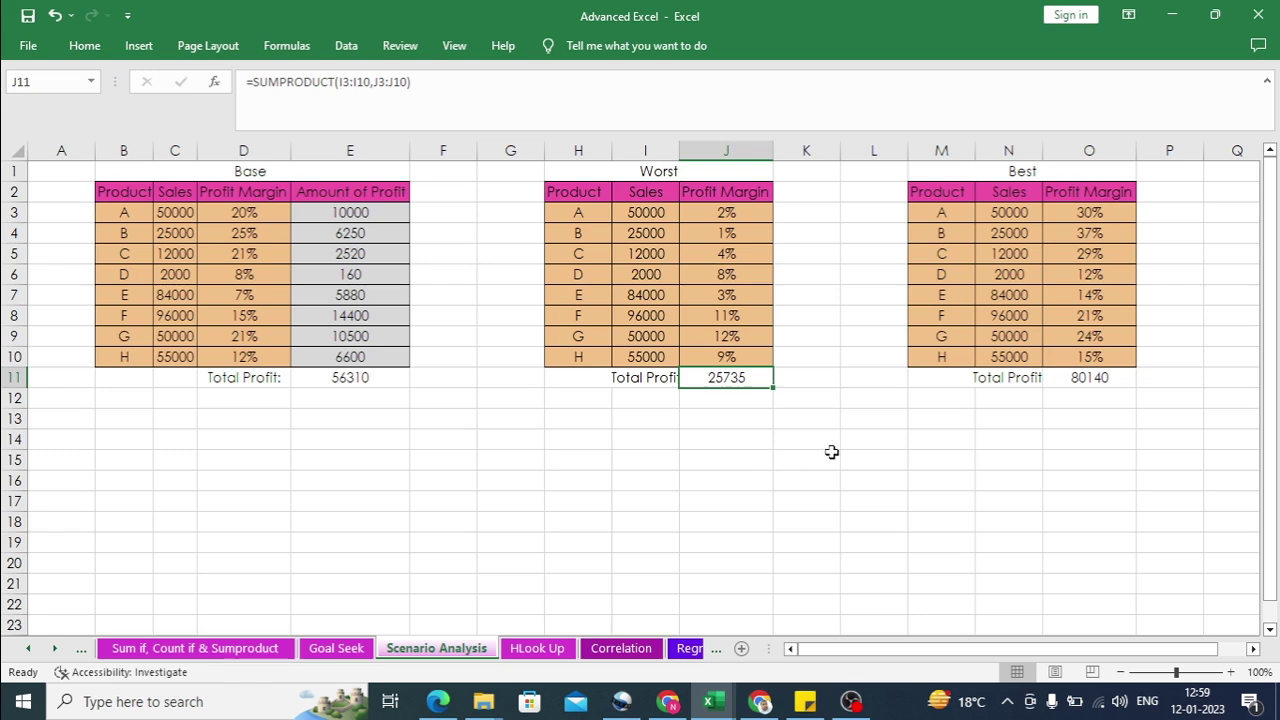
{"action": "left_click", "coordinate": [1088, 378]}
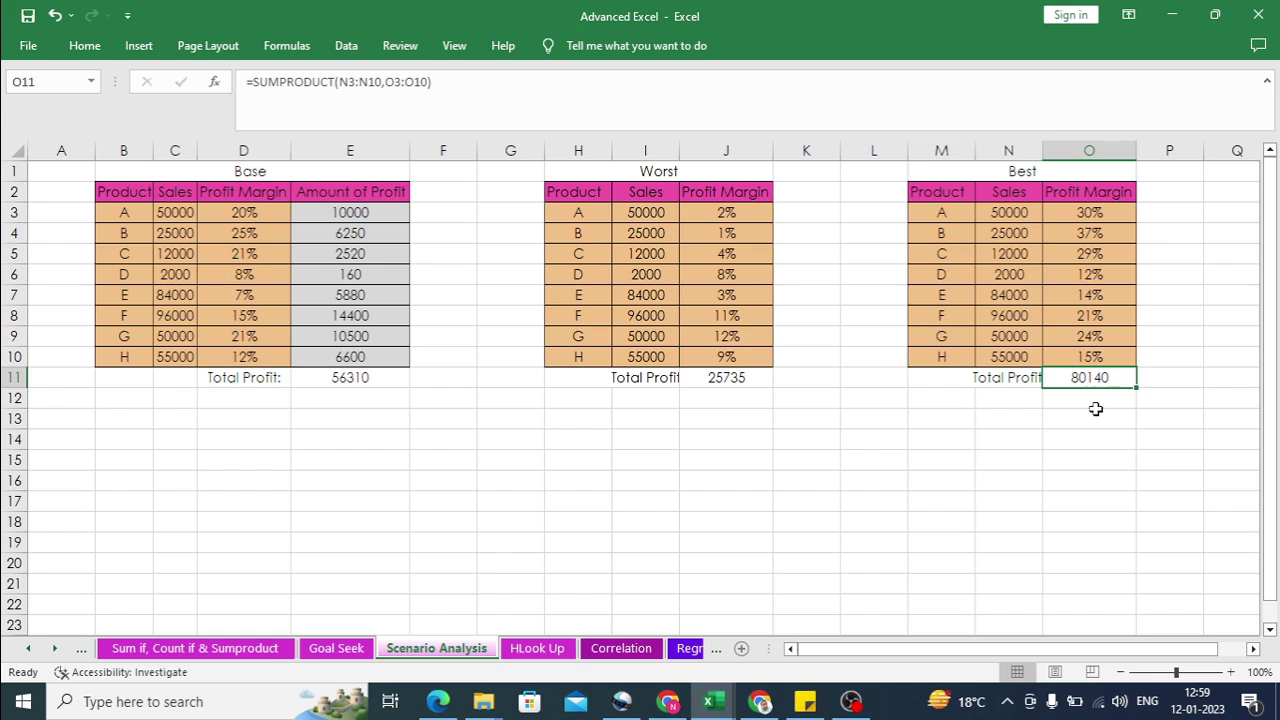
Step: On the Correlation sheet, examine the question and the market share and total profits figures in rows 3 to 7
{"action": "left_click", "coordinate": [621, 648]}
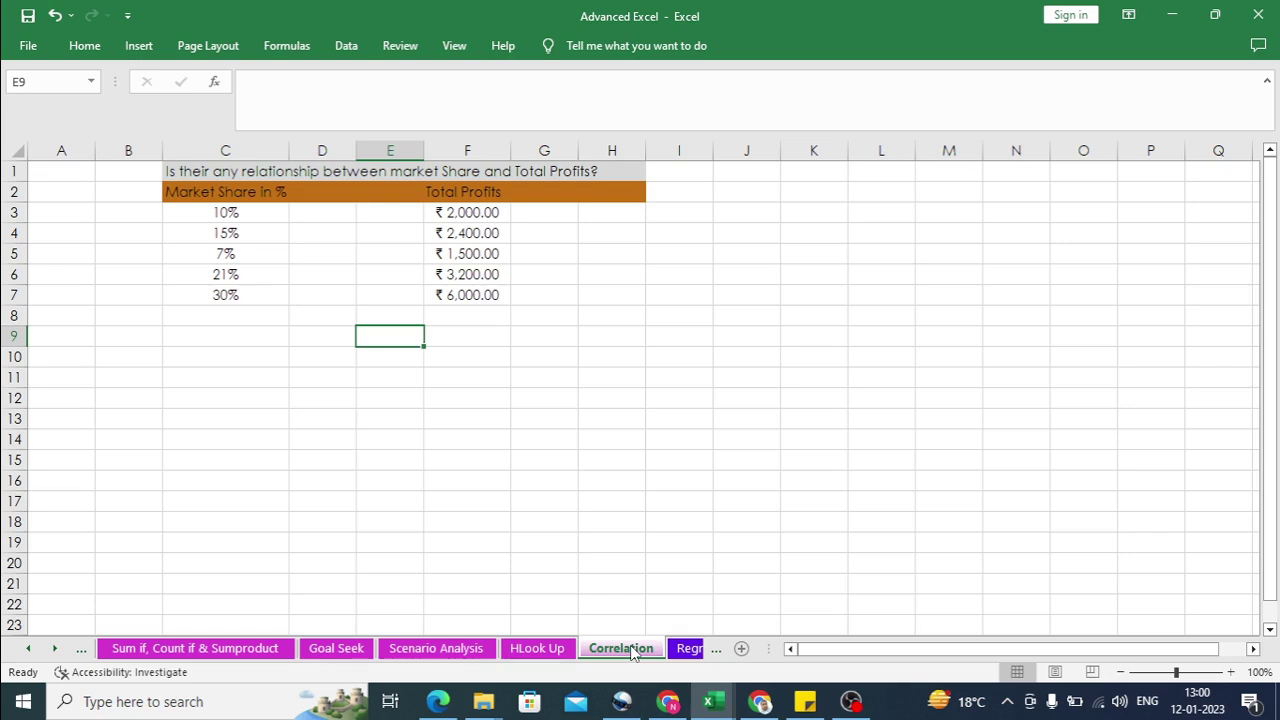
{"action": "left_click", "coordinate": [192, 171]}
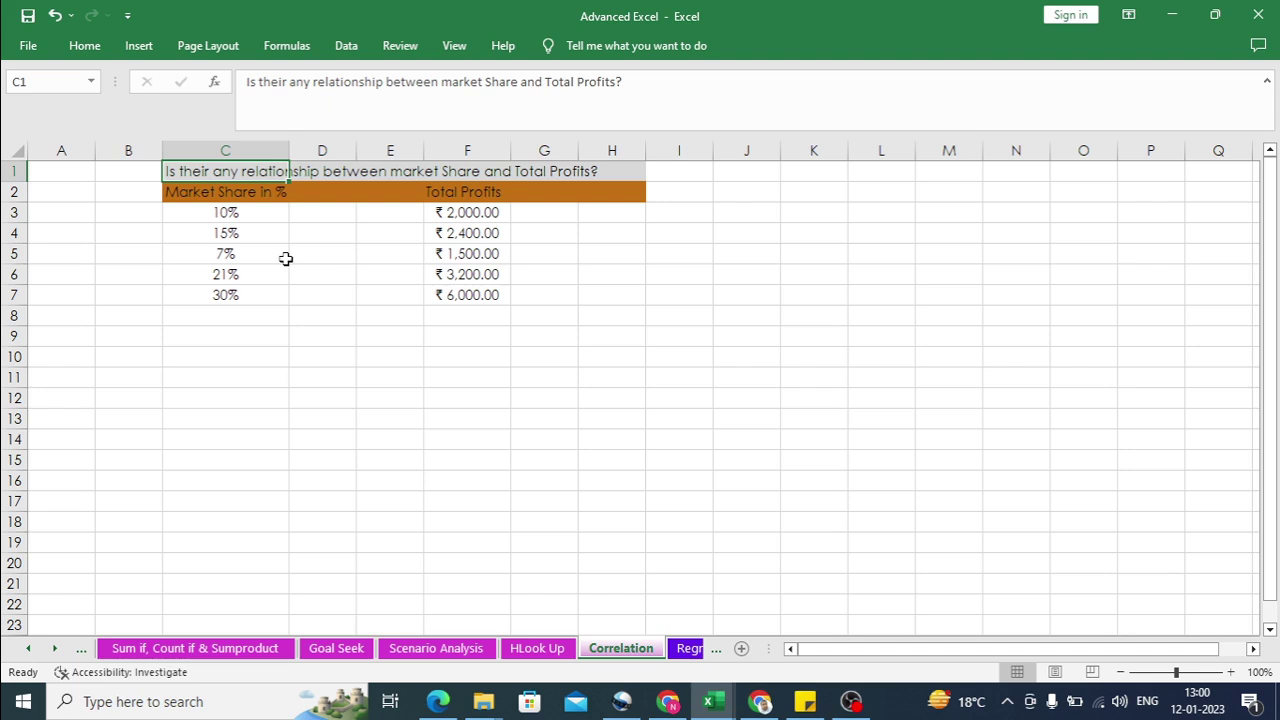
{"action": "left_click", "coordinate": [237, 212]}
{"action": "left_click", "coordinate": [237, 234]}
{"action": "left_click", "coordinate": [238, 254]}
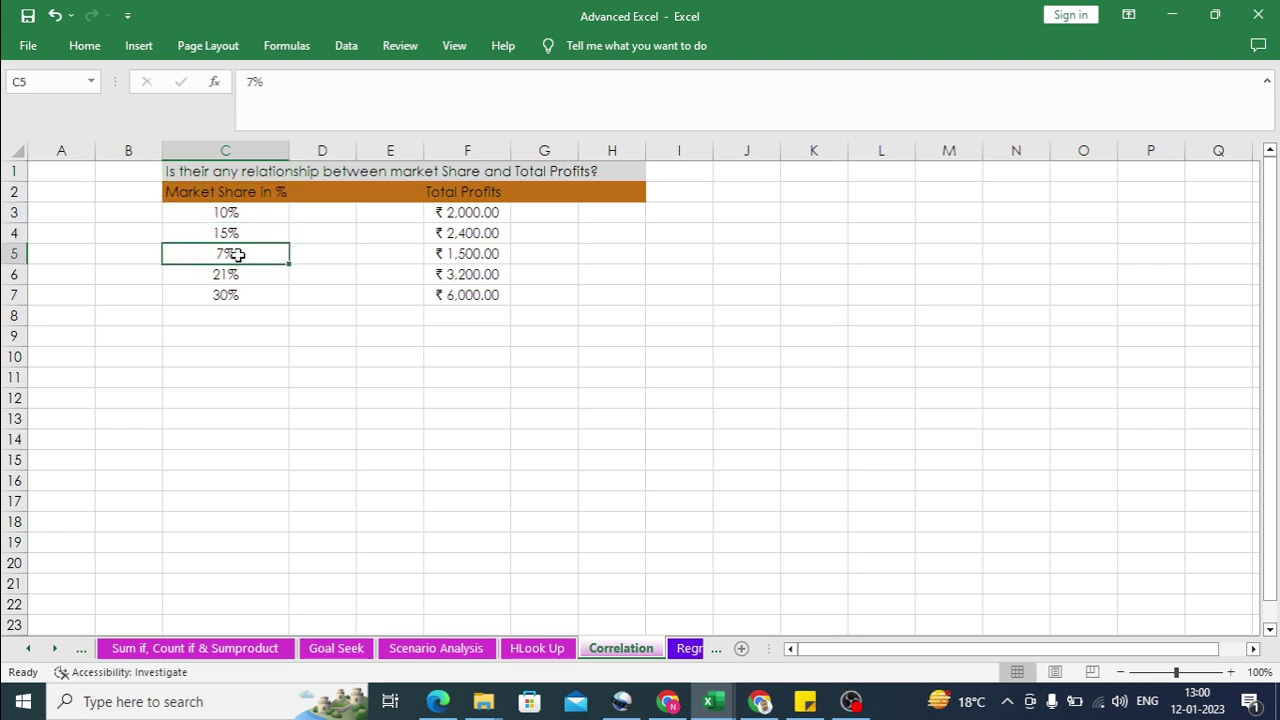
{"action": "left_click", "coordinate": [474, 214]}
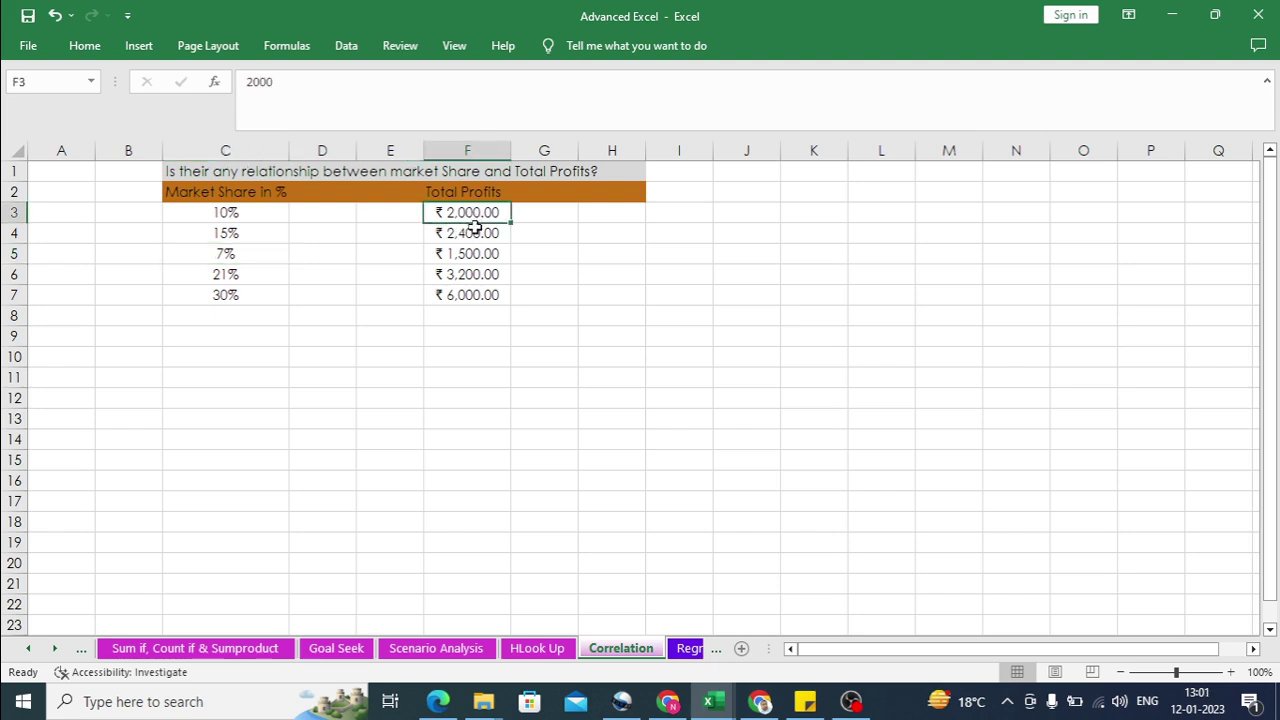
{"action": "left_click", "coordinate": [474, 232]}
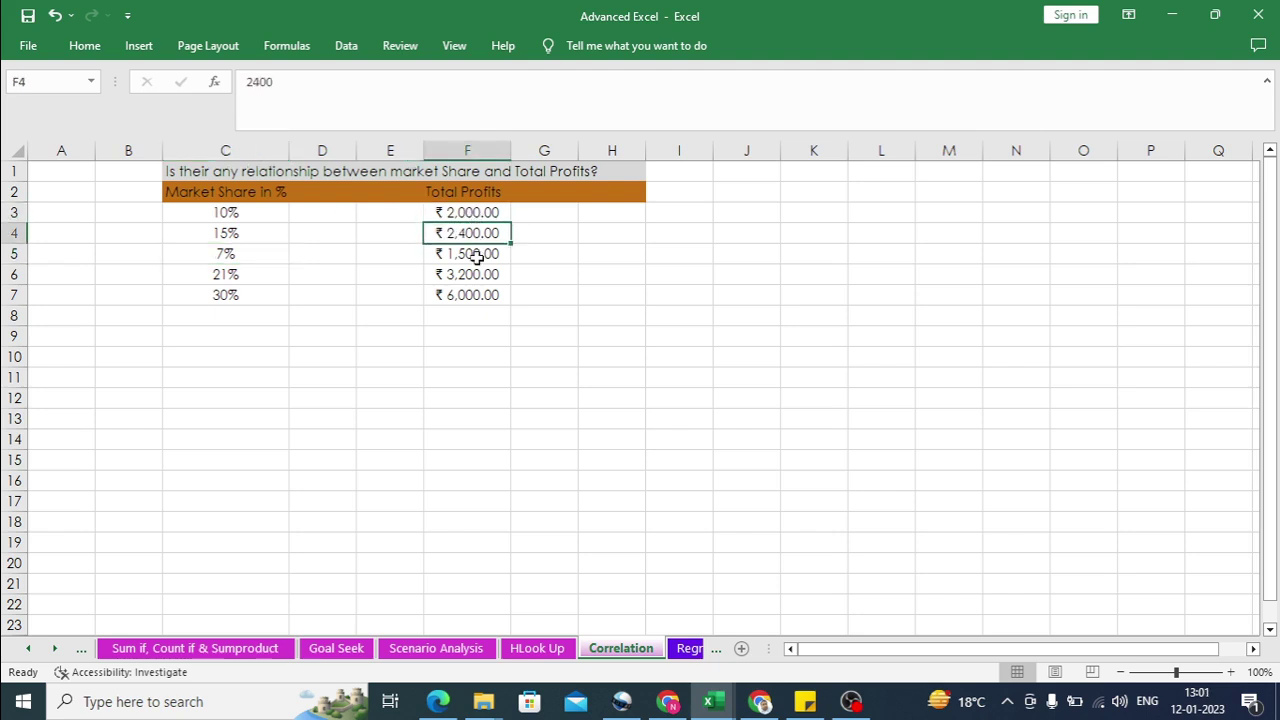
{"action": "left_click", "coordinate": [476, 256]}
{"action": "left_click", "coordinate": [476, 273]}
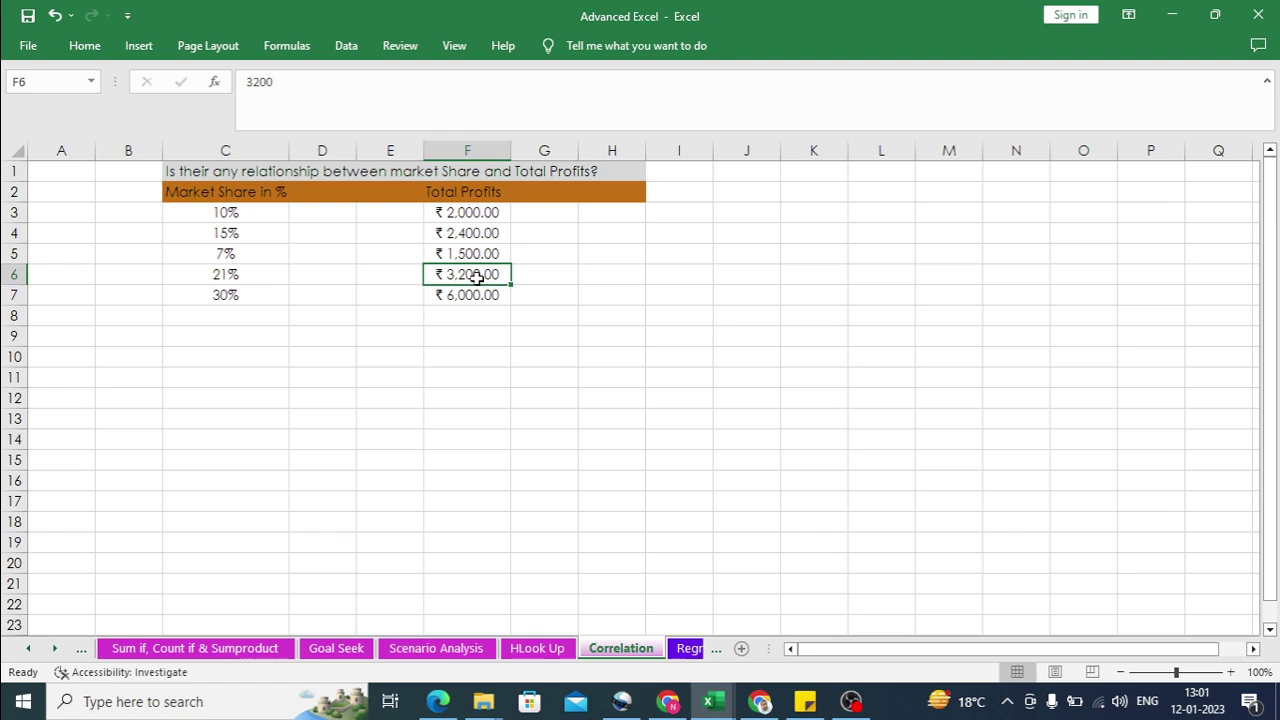
{"action": "left_click", "coordinate": [477, 292]}
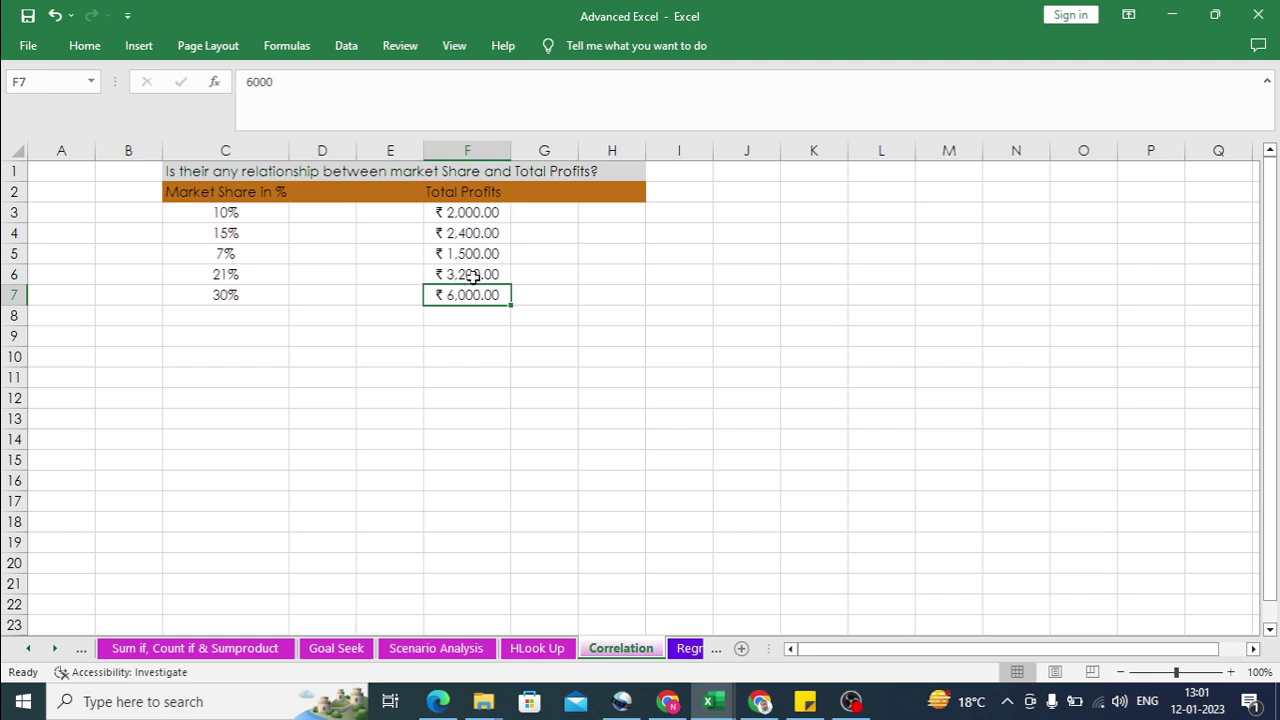
Step: Calculate the correlation between market share C3:C7 and total profits F3:F7 in cell F9 with CORREL, and review the result against both columns
{"action": "left_click", "coordinate": [461, 337]}
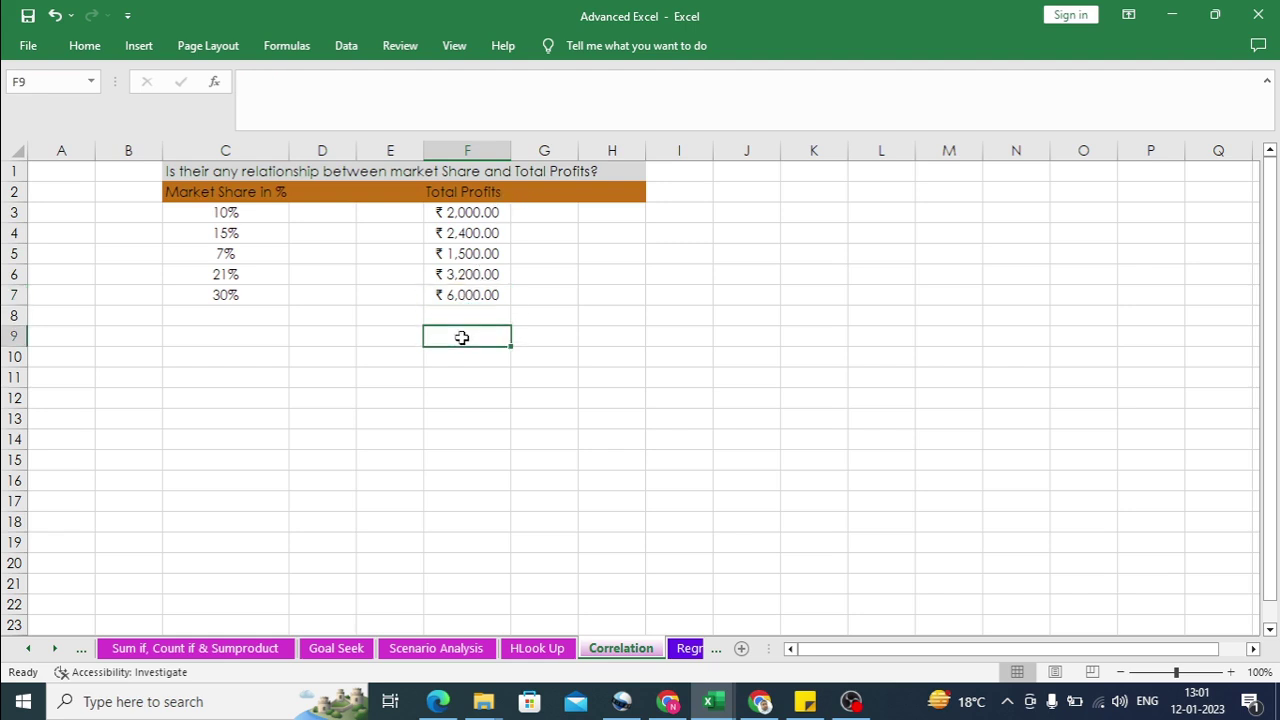
{"action": "type", "text": "="}
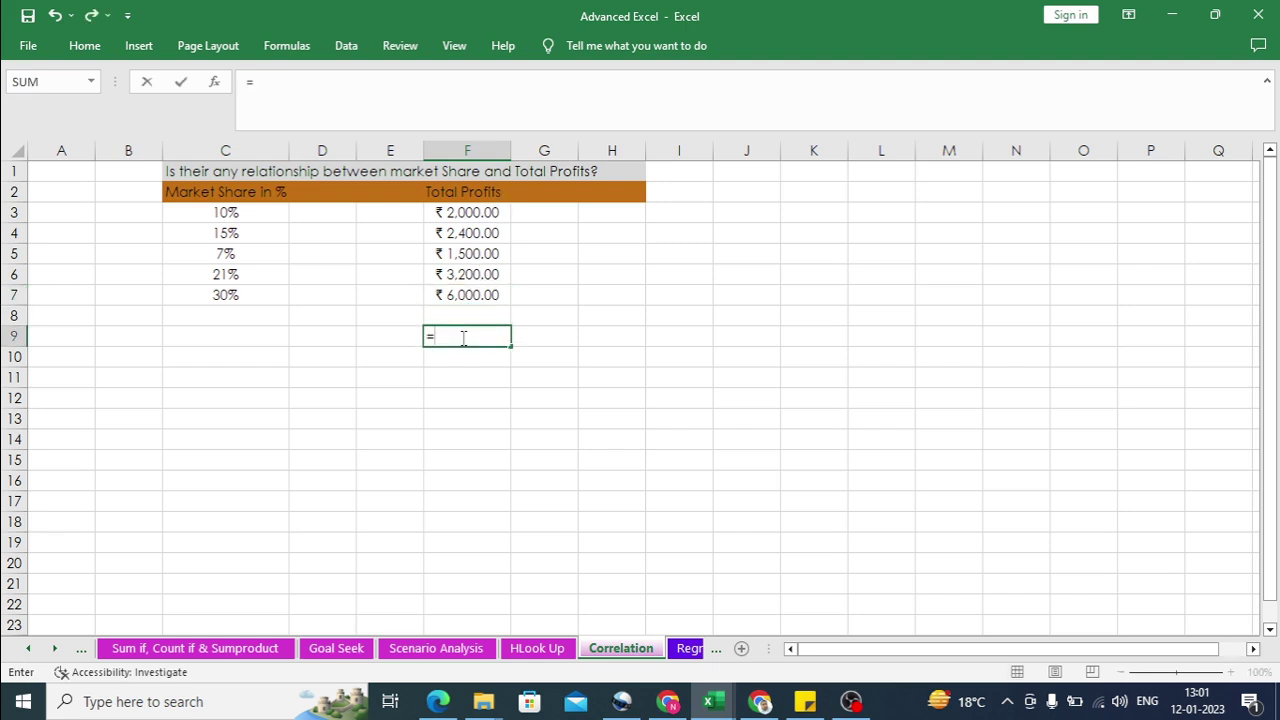
{"action": "type", "text": "co"}
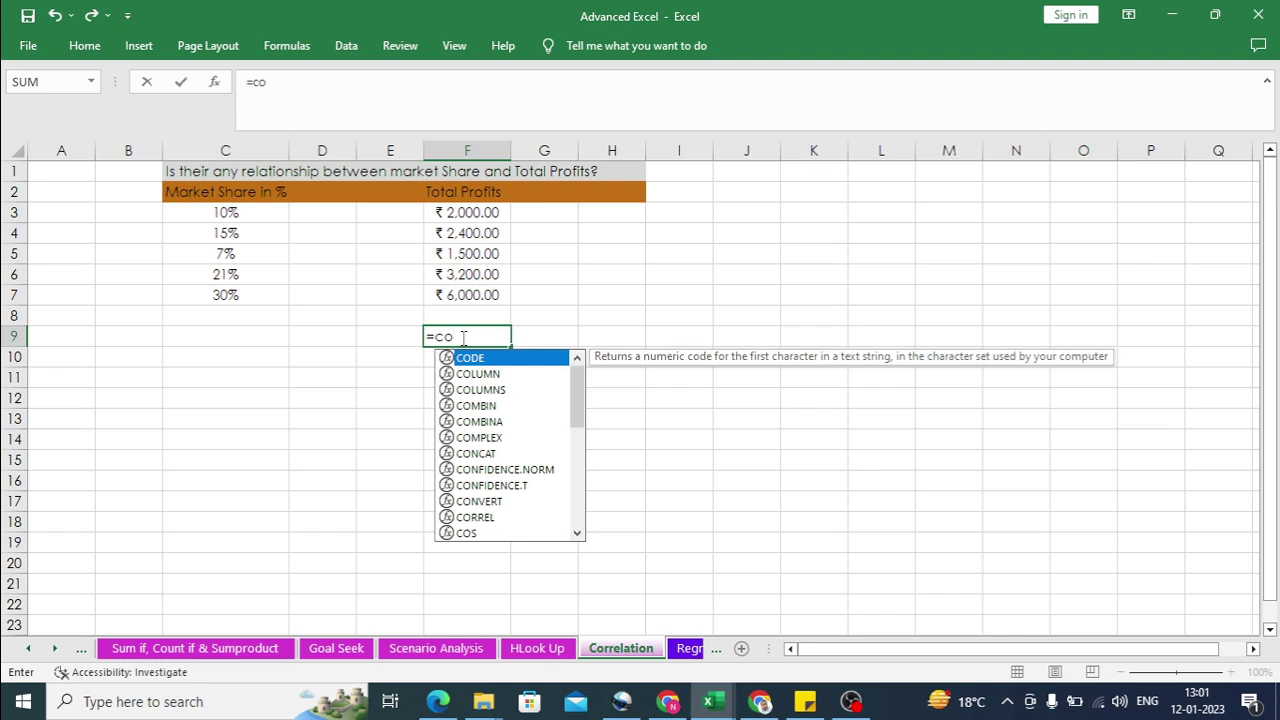
{"action": "type", "text": "r"}
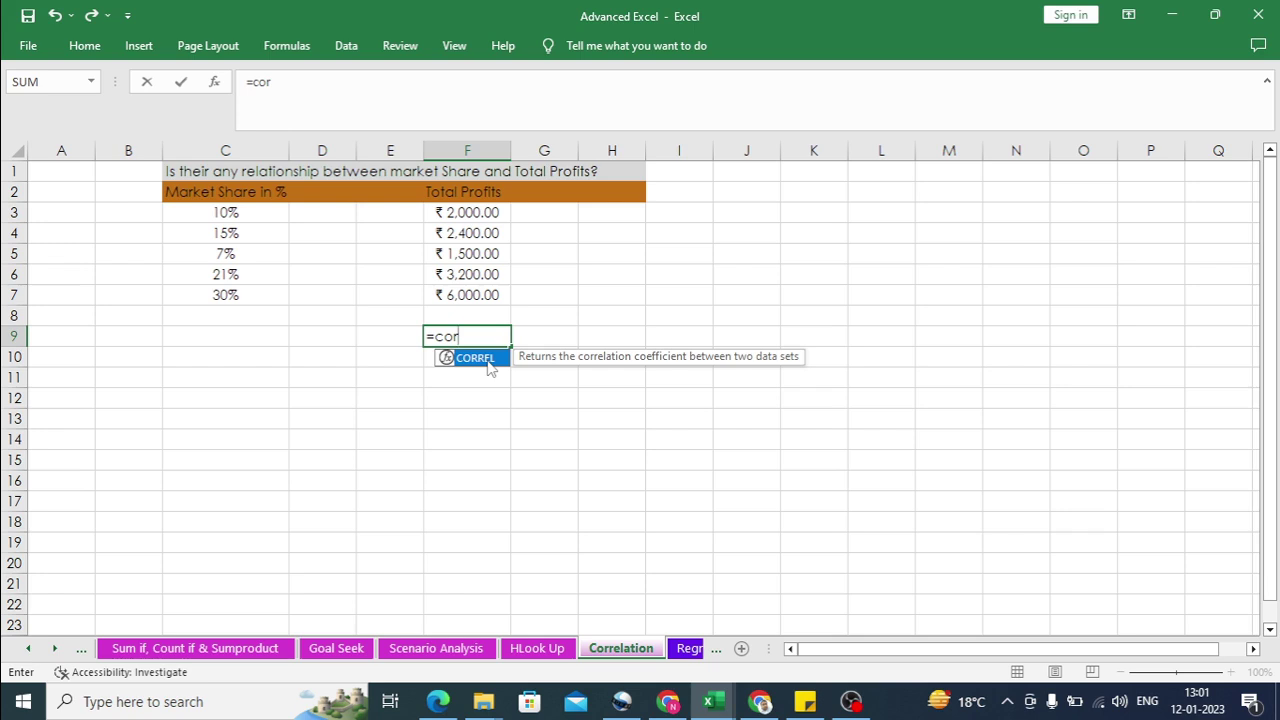
{"action": "double_click", "coordinate": [488, 362]}
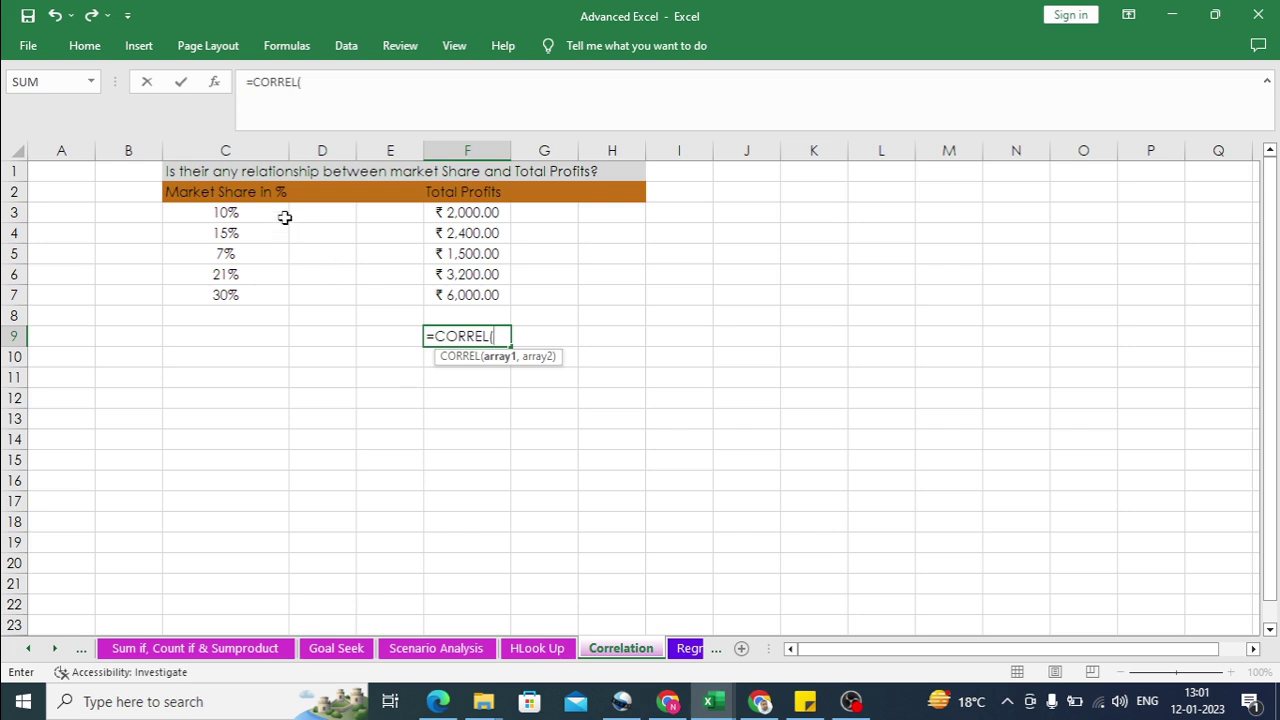
{"action": "left_click_drag", "start_coordinate": [240, 212], "coordinate": [245, 289]}
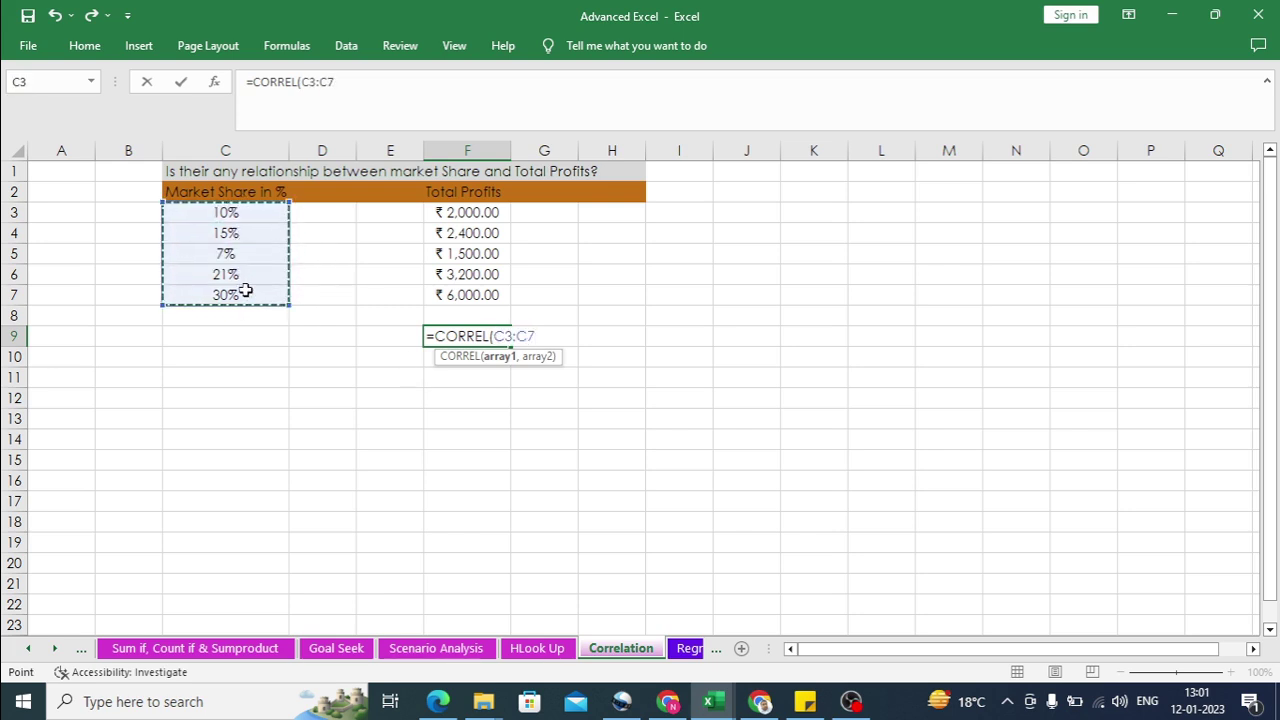
{"action": "type", "text": ","}
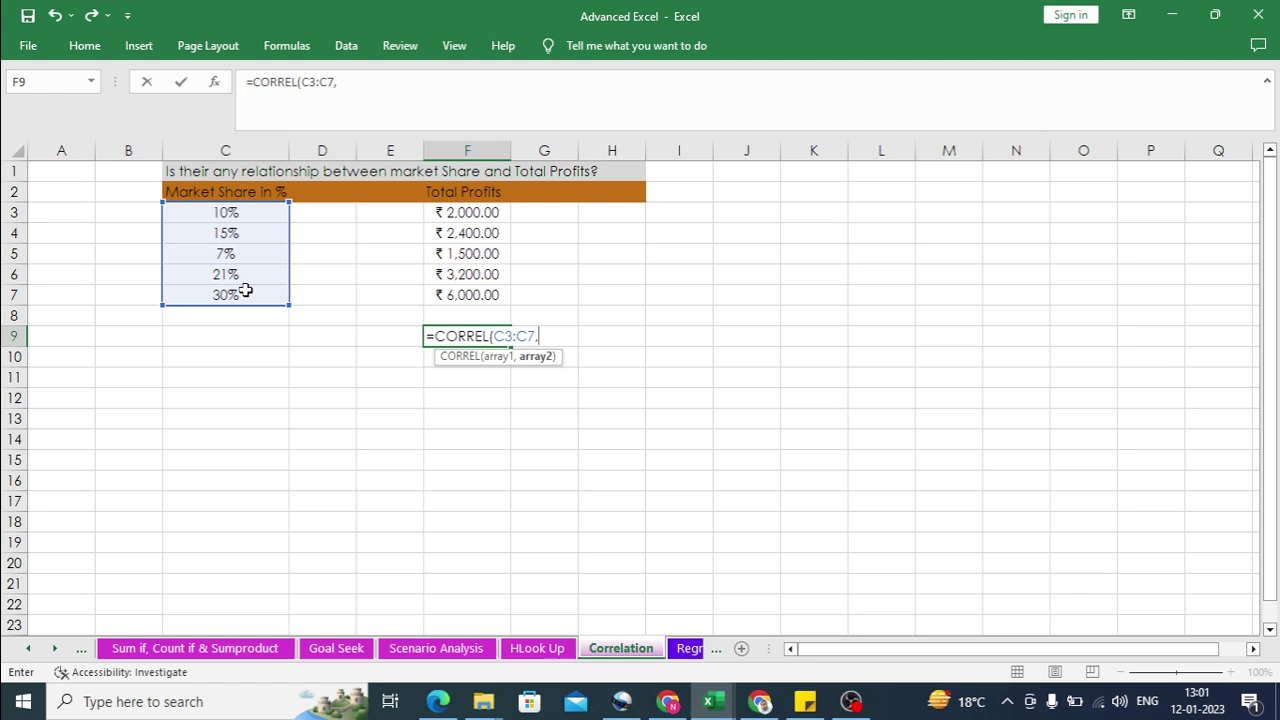
{"action": "left_click_drag", "start_coordinate": [481, 213], "coordinate": [487, 288]}
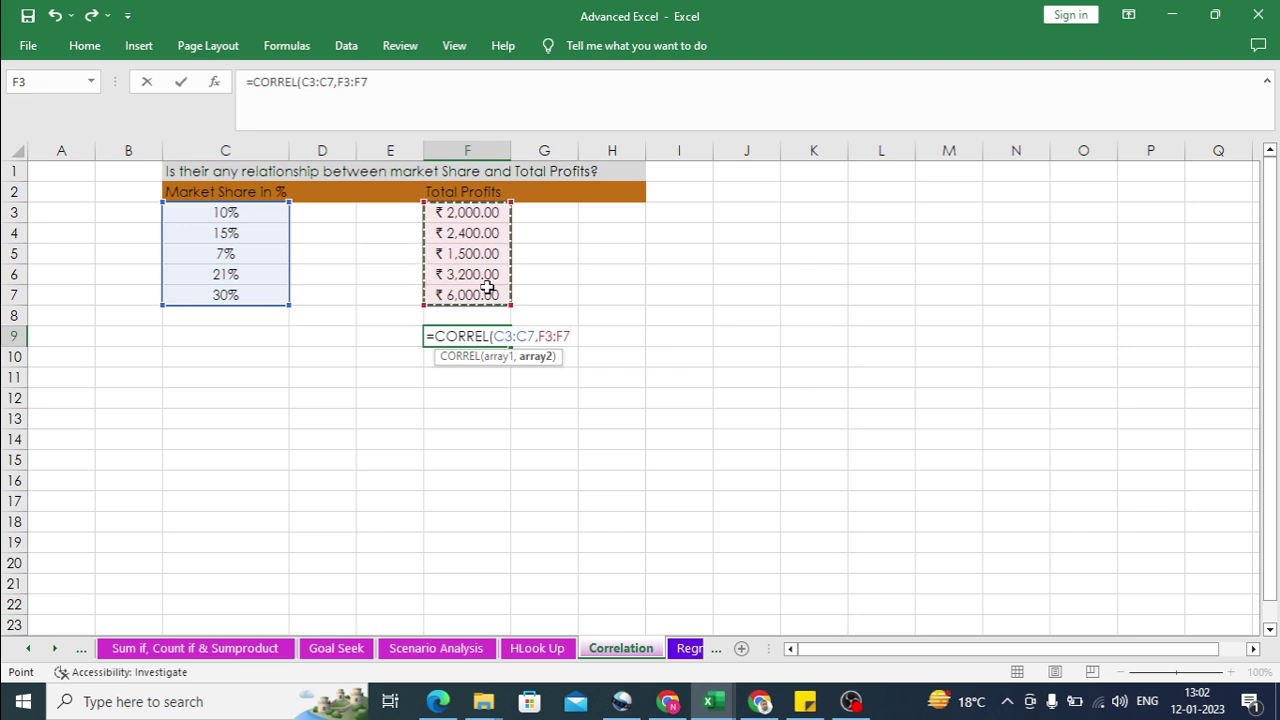
{"action": "type", "text": ")"}
{"action": "key", "text": "Return"}
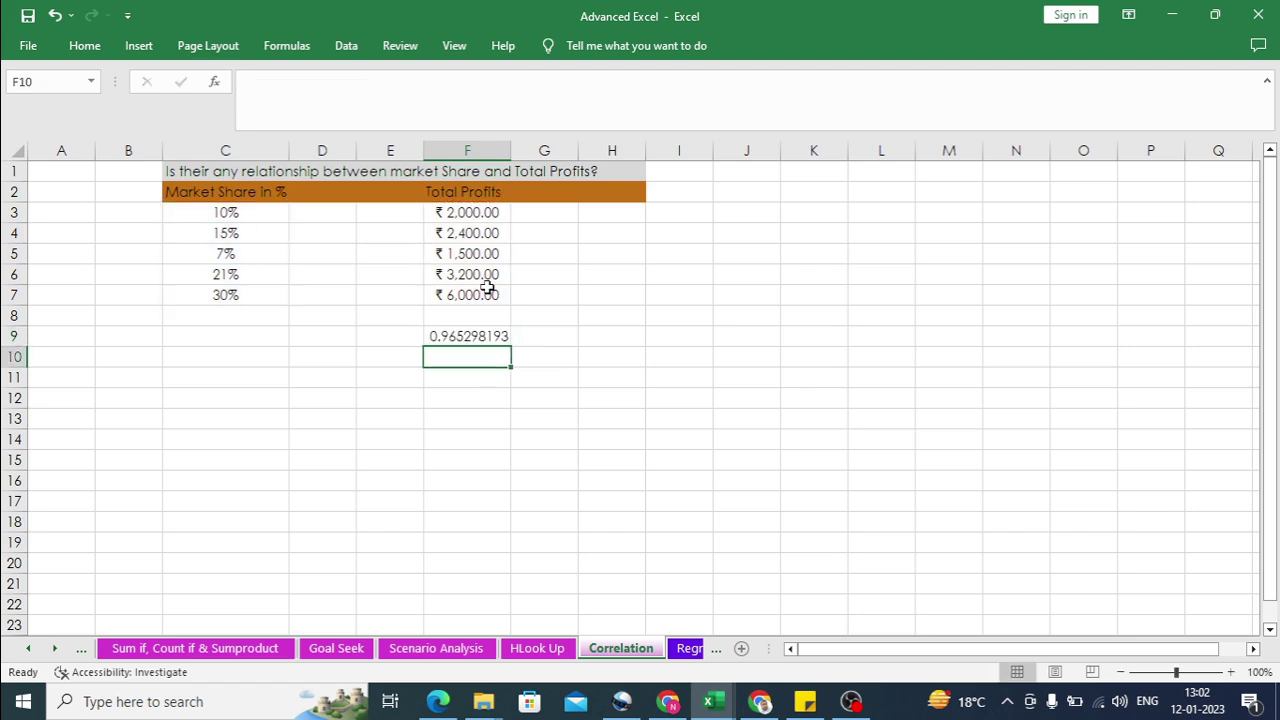
{"action": "left_click", "coordinate": [479, 336]}
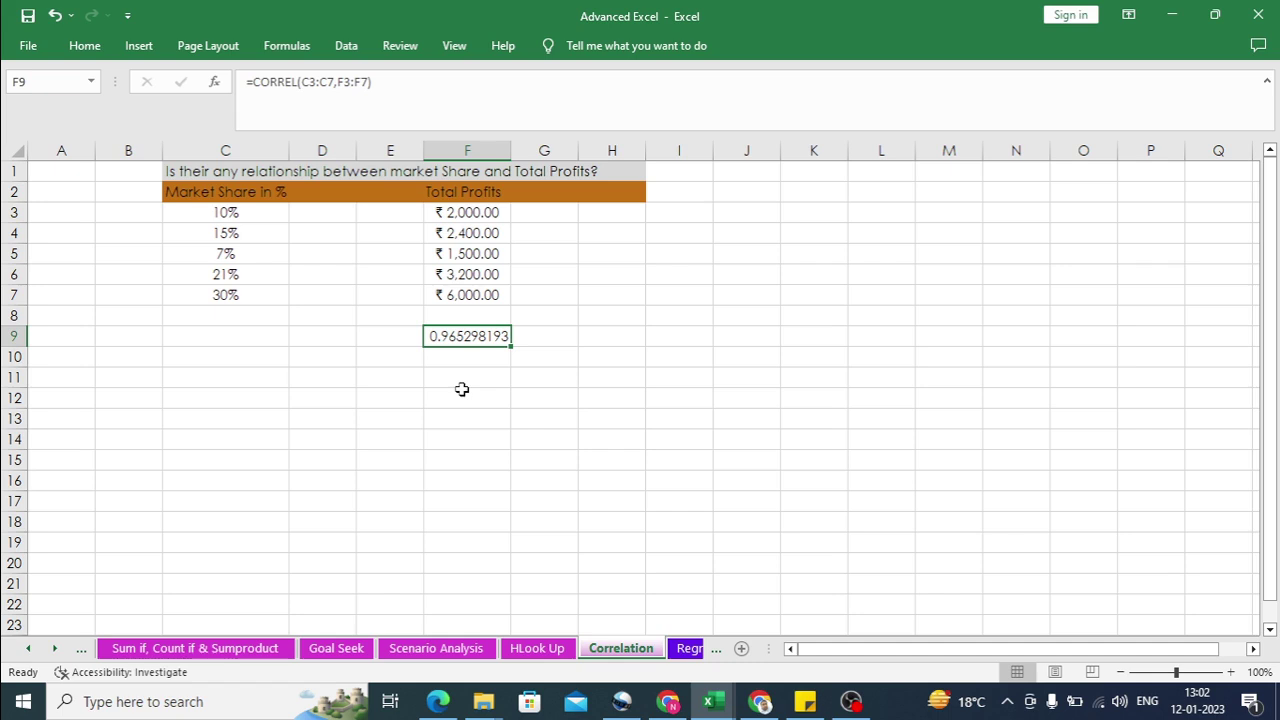
{"action": "left_click", "coordinate": [242, 194]}
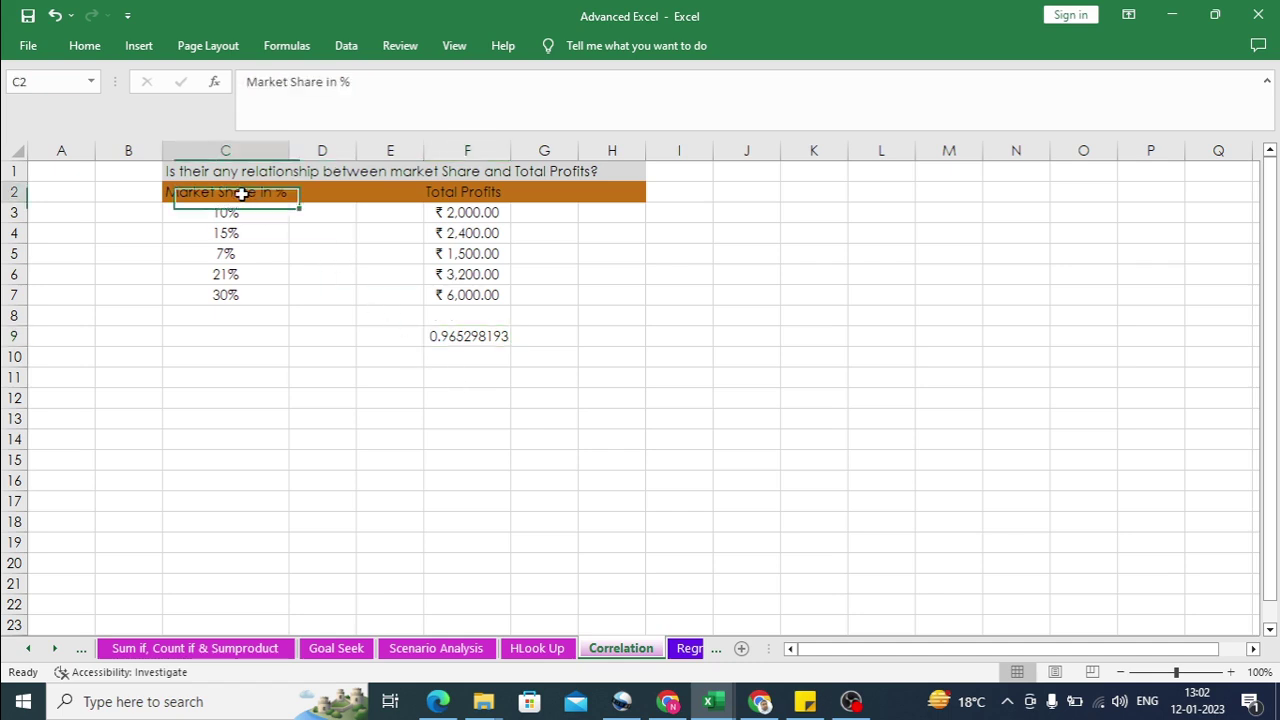
{"action": "left_click", "coordinate": [463, 196]}
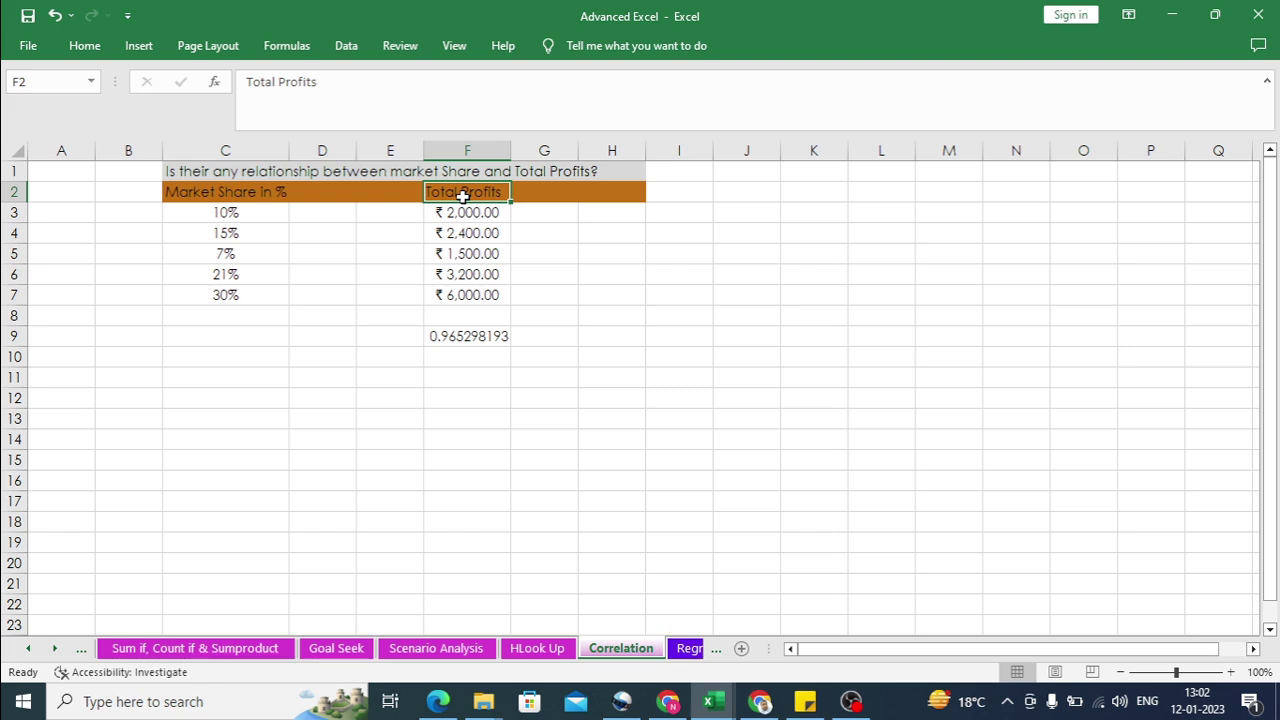
{"action": "left_click", "coordinate": [473, 337]}
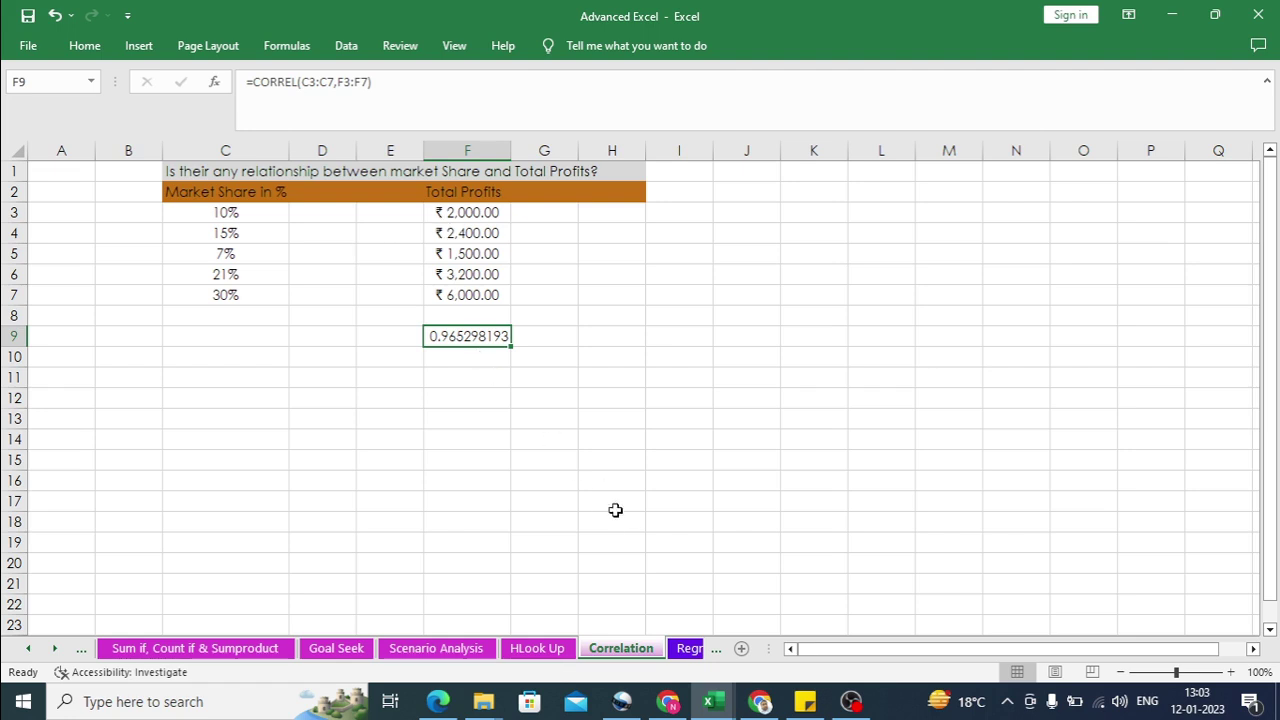
Step: On the Regression sheet, look through the Year column of the computer sales table
{"action": "left_click", "coordinate": [688, 650]}
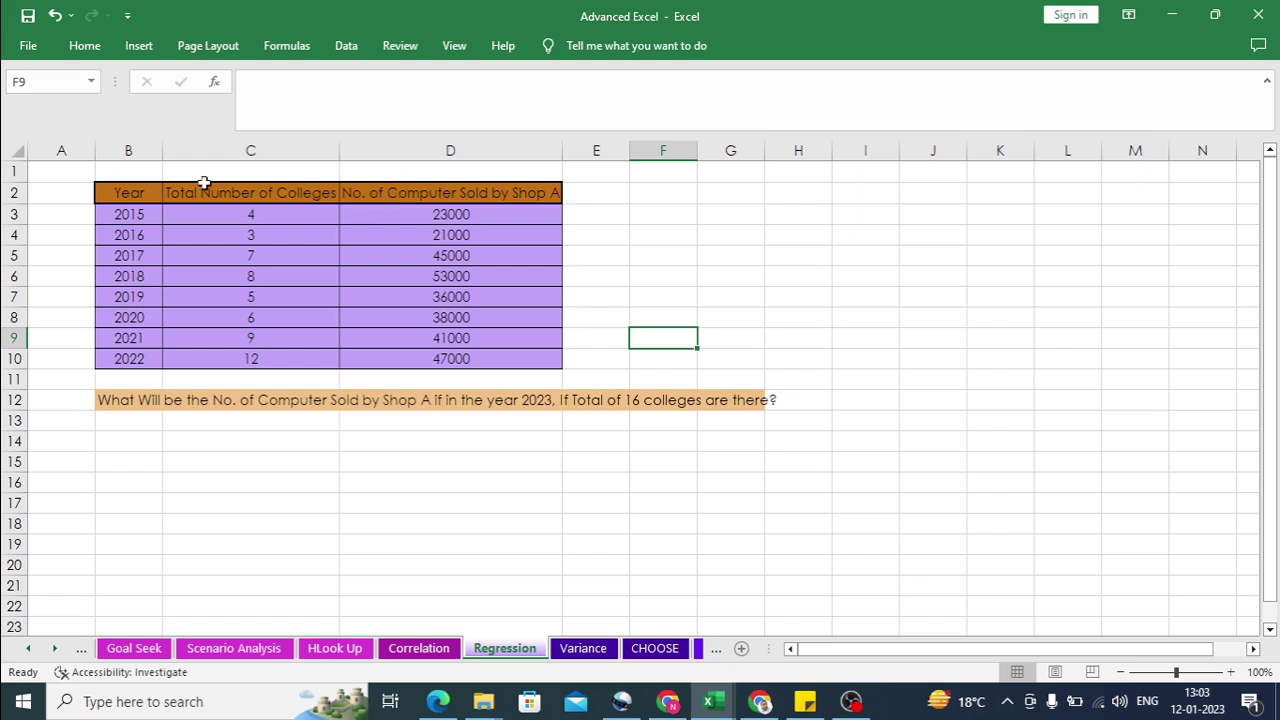
{"action": "left_click", "coordinate": [130, 199]}
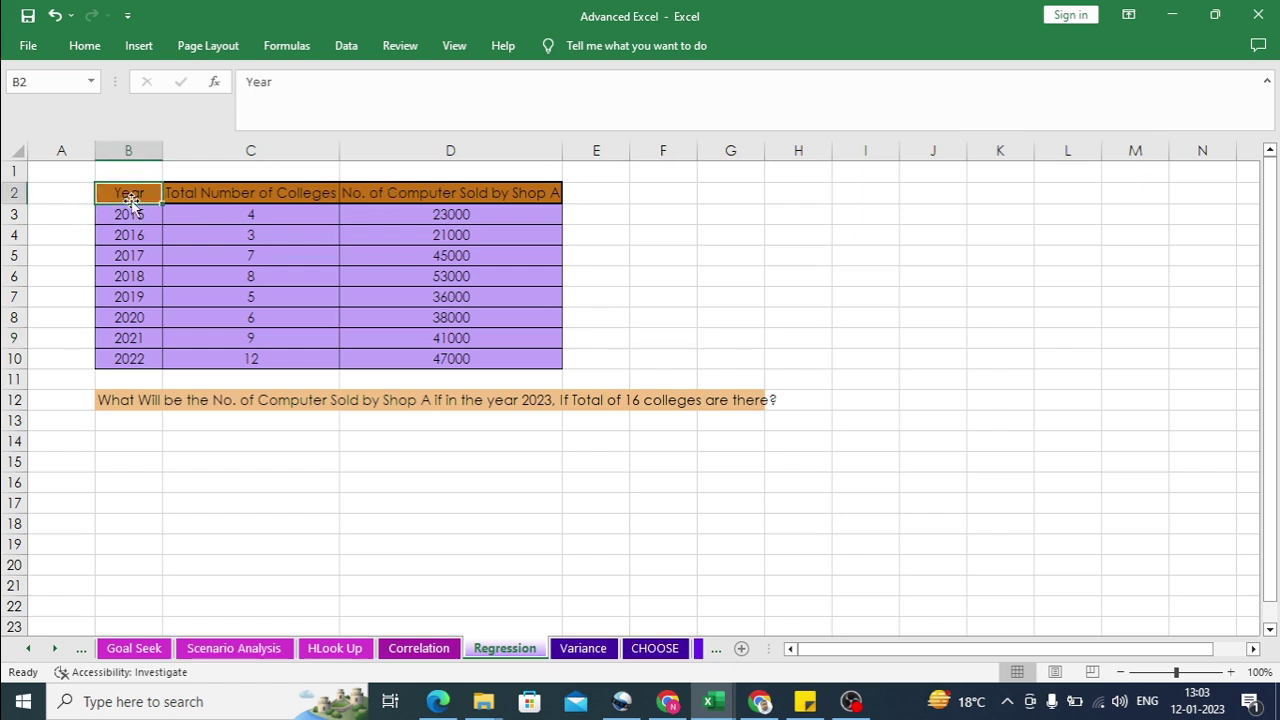
{"action": "key", "text": "Down"}
{"action": "key", "text": "Down"}
{"action": "key", "text": "Down"}
{"action": "key", "text": "Down"}
{"action": "key", "text": "Down"}
{"action": "key", "text": "Down"}
{"action": "key", "text": "Down"}
{"action": "key", "text": "Down"}
{"action": "key", "text": "Down"}
{"action": "key", "text": "Down"}
{"action": "key", "text": "Down"}
{"action": "key", "text": "Down"}
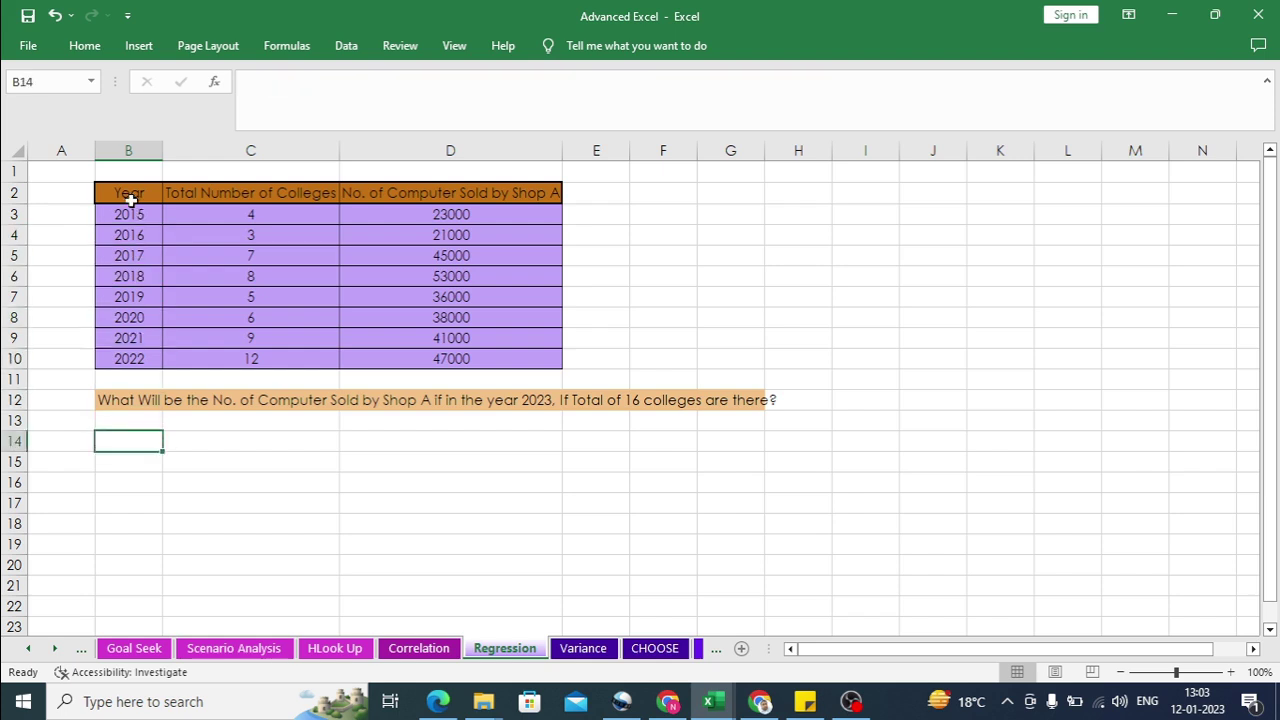
{"action": "key", "text": "Up"}
{"action": "key", "text": "Up"}
{"action": "key", "text": "Up"}
{"action": "key", "text": "Up"}
{"action": "key", "text": "Up"}
{"action": "key", "text": "Up"}
{"action": "key", "text": "Up"}
{"action": "key", "text": "Up"}
{"action": "key", "text": "Up"}
{"action": "key", "text": "Up"}
{"action": "key", "text": "Up"}
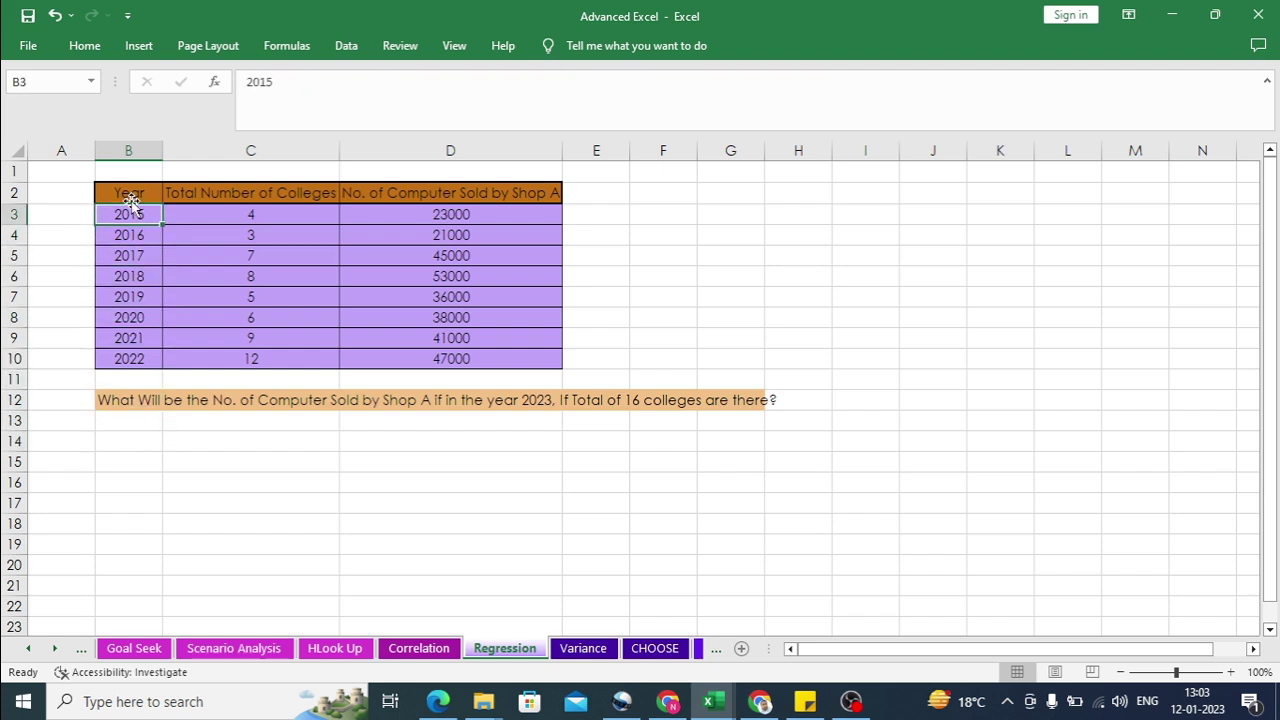
{"action": "key", "text": "Up"}
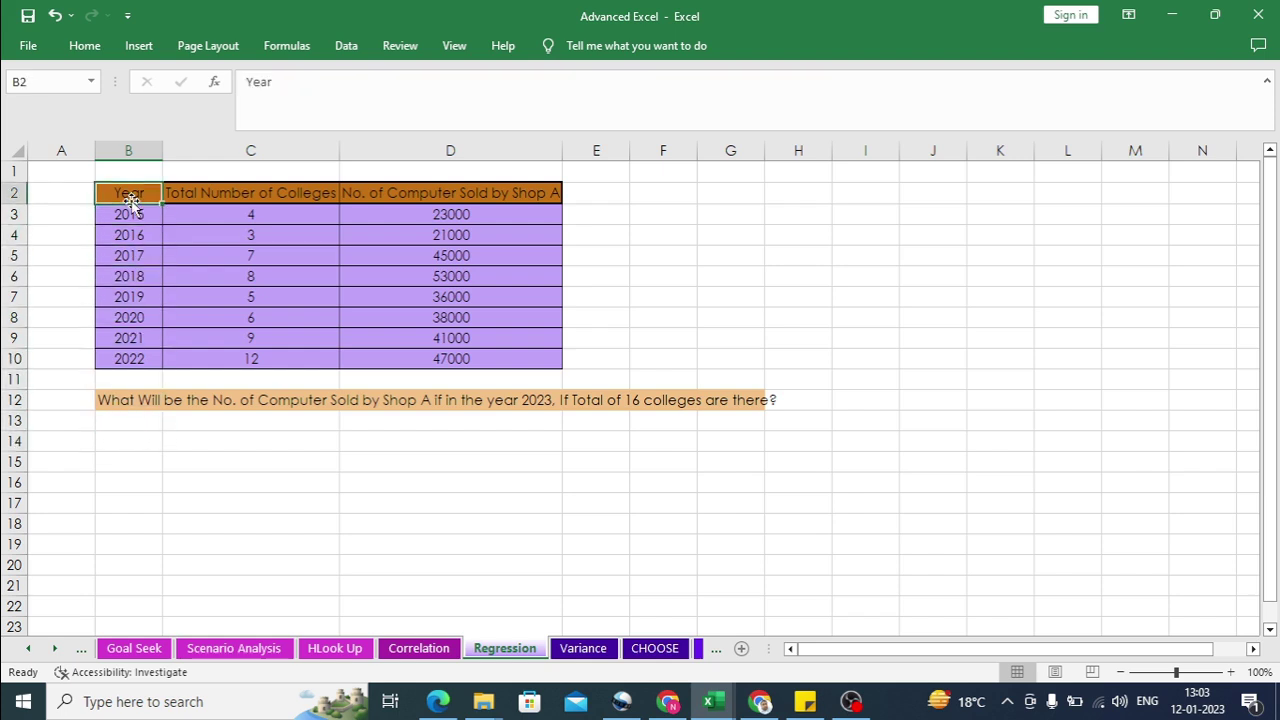
Step: Examine the total number of colleges and the number of computers sold by Shop A for each year in the table
{"action": "key", "text": "Right"}
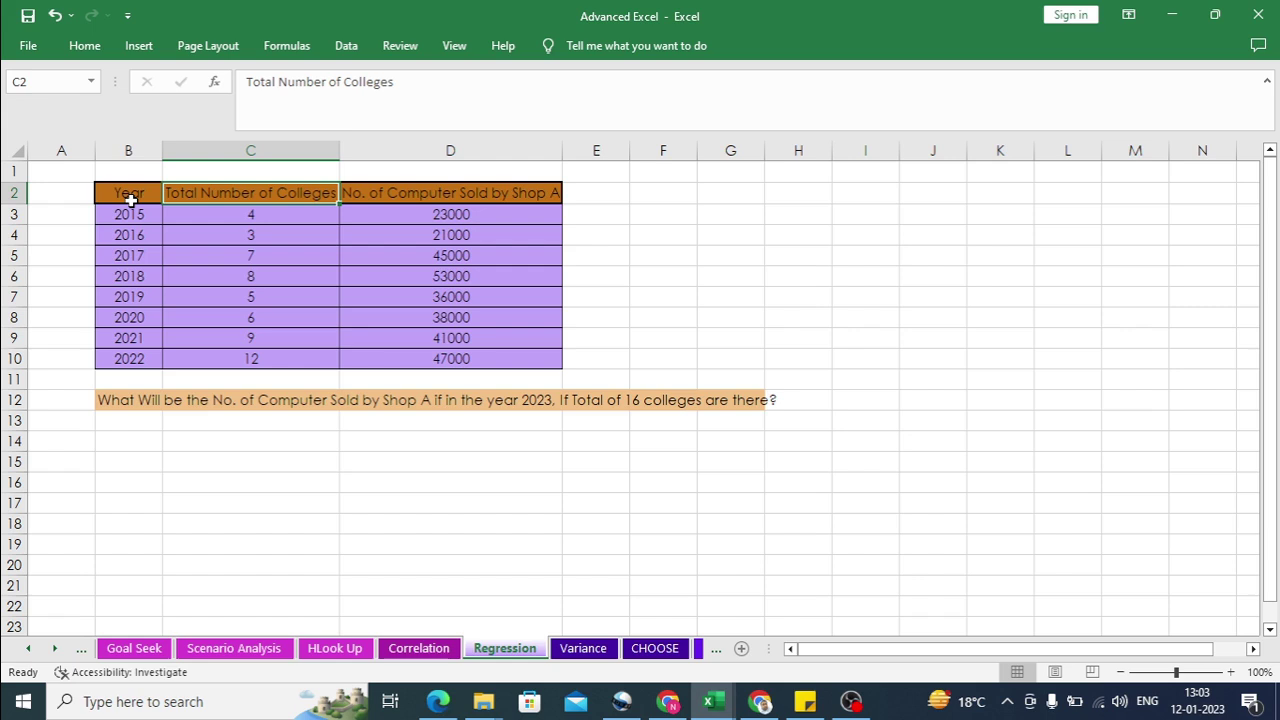
{"action": "key", "text": "Down"}
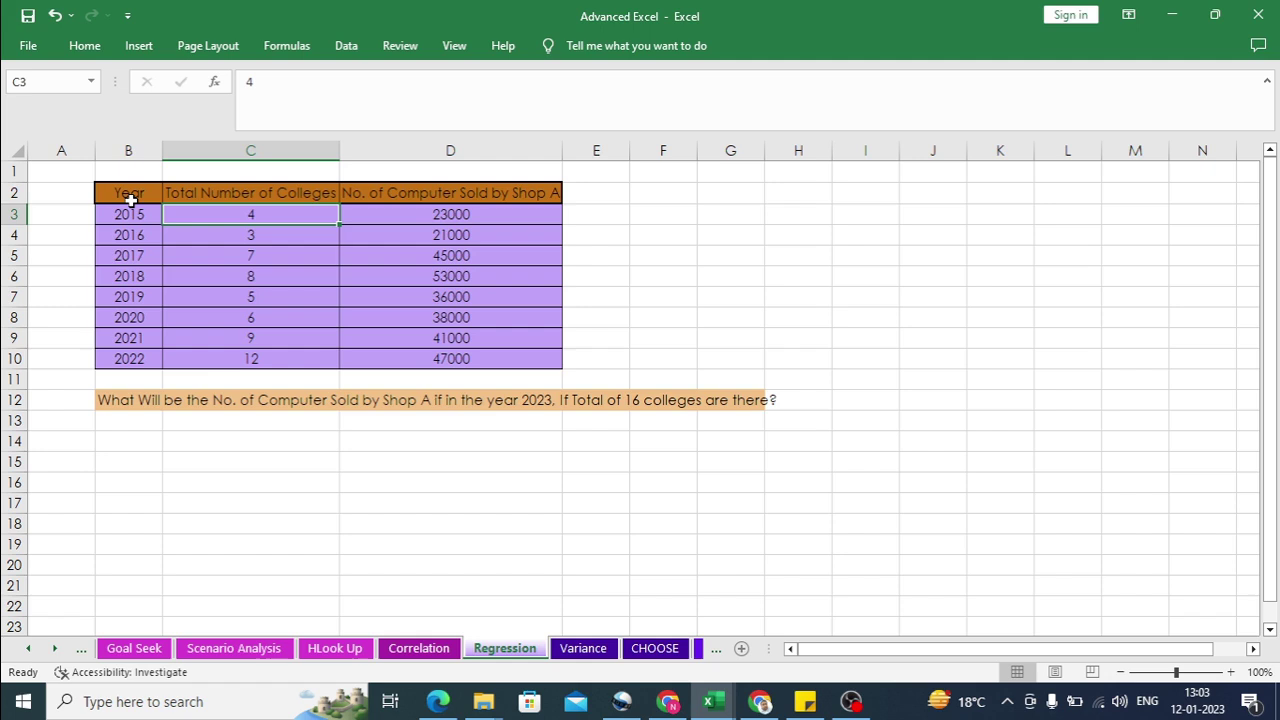
{"action": "key", "text": "Down"}
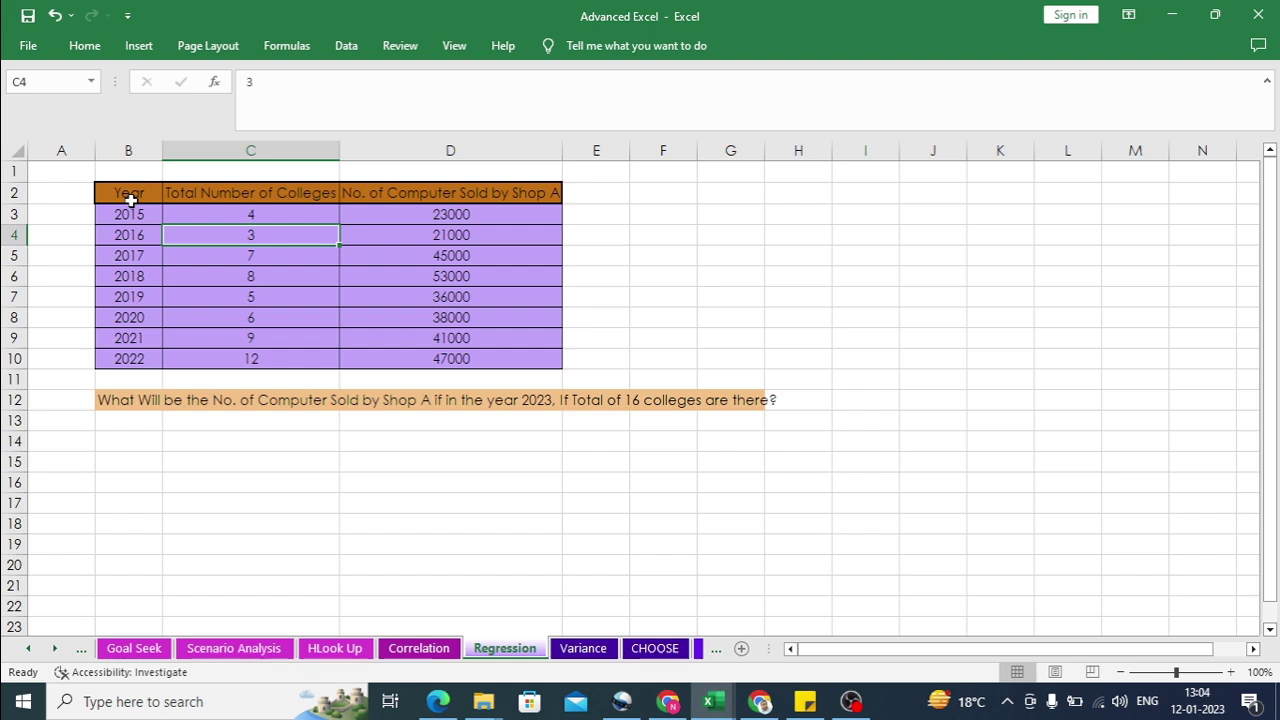
{"action": "key", "text": "Right"}
{"action": "key", "text": "Up"}
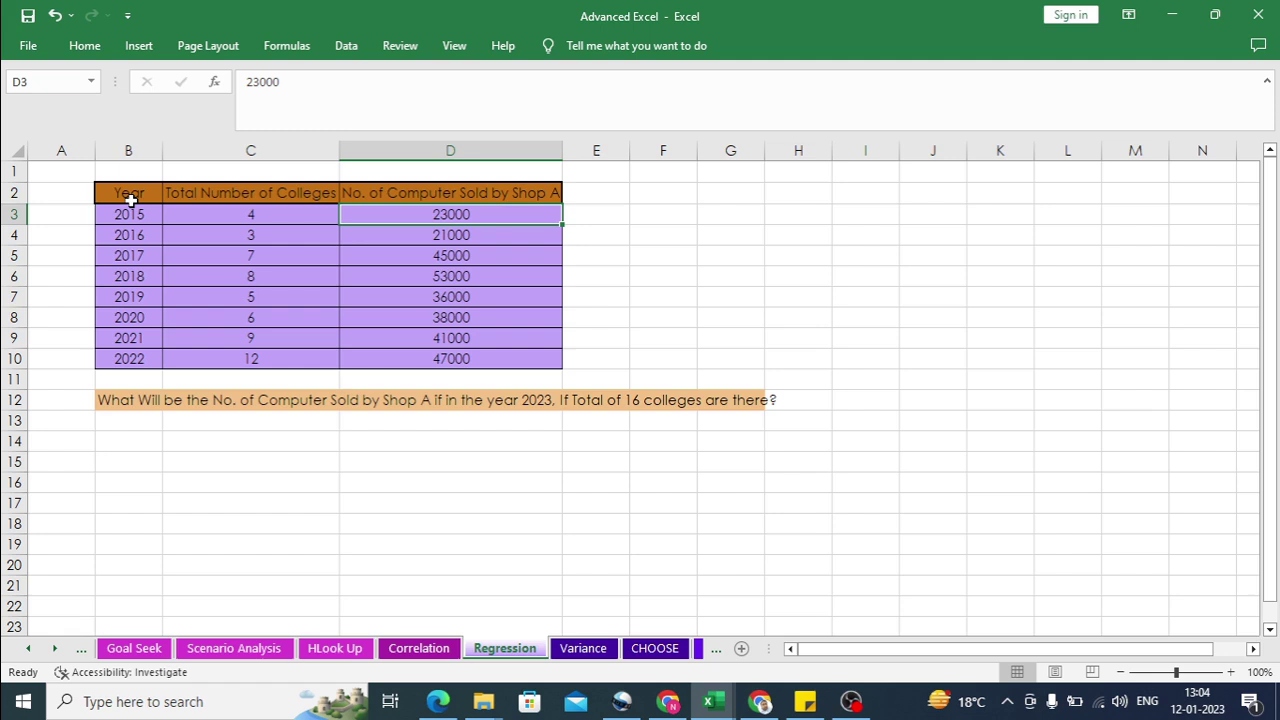
{"action": "key", "text": "Down"}
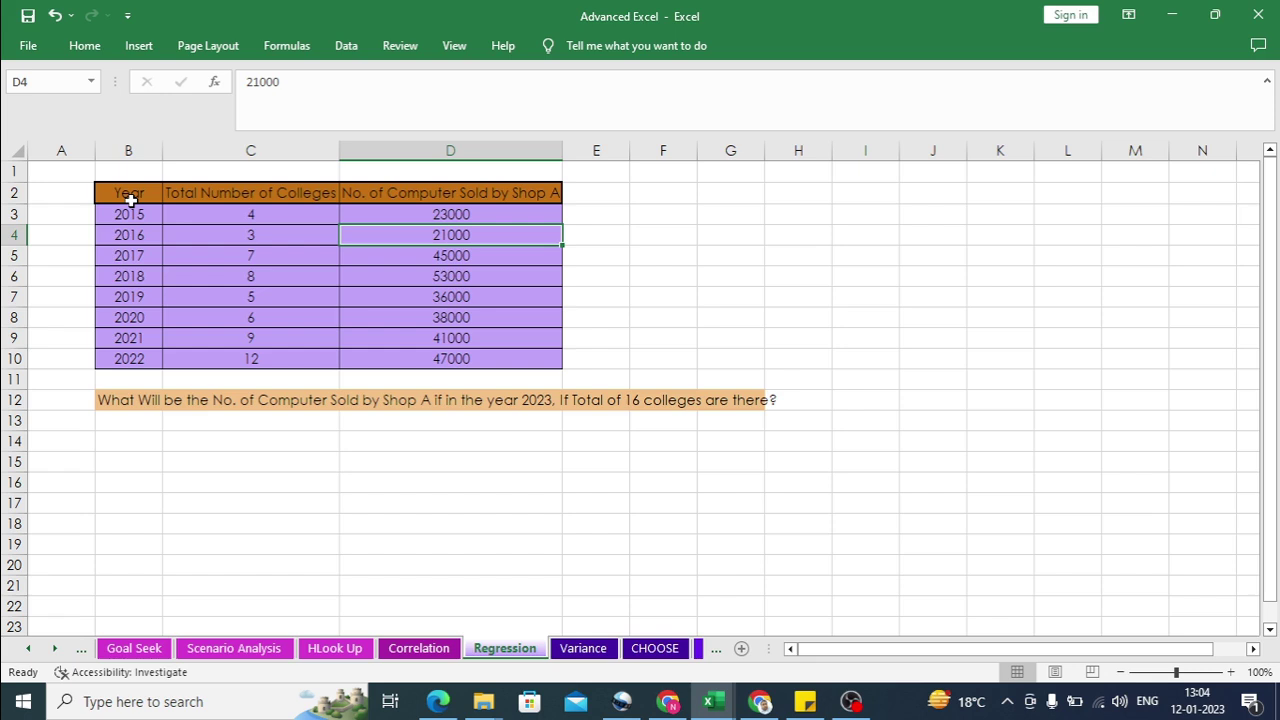
{"action": "key", "text": "Down"}
{"action": "key", "text": "Down"}
{"action": "key", "text": "Down"}
{"action": "key", "text": "Down"}
{"action": "key", "text": "Down"}
{"action": "key", "text": "Down"}
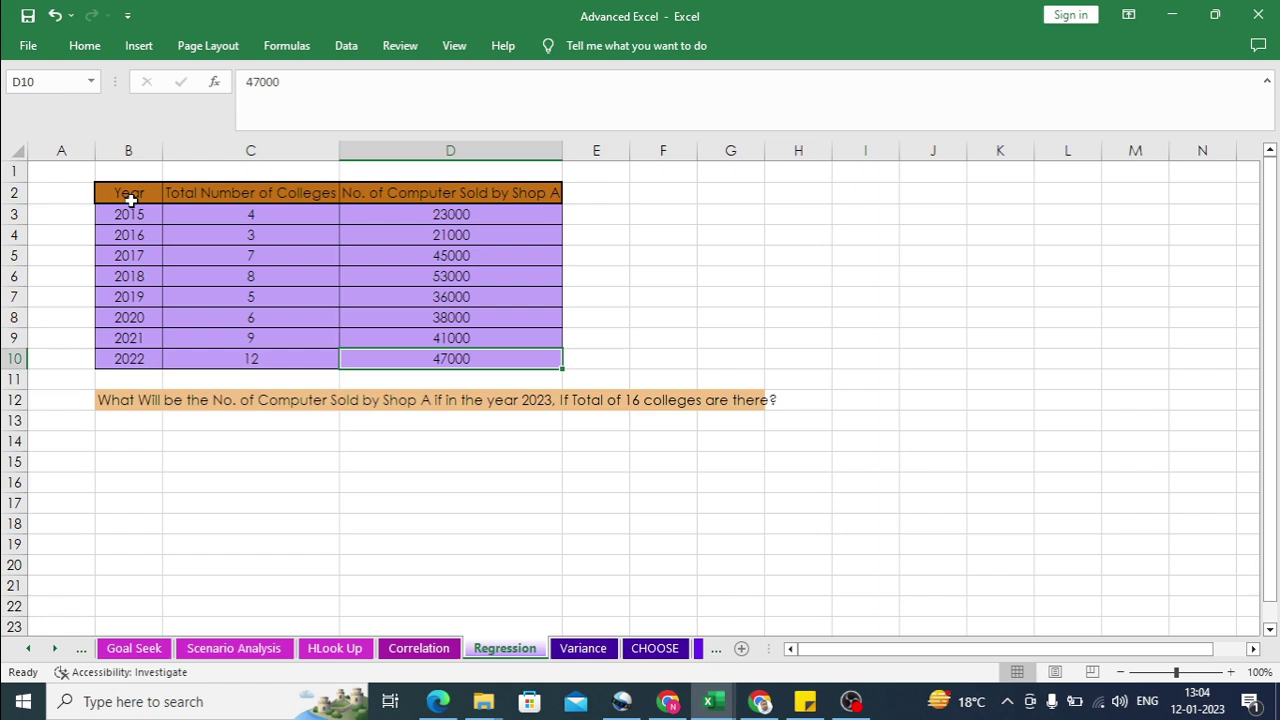
Step: Read the 2023 computer sales question in B12 and check the yearly college counts it relies on
{"action": "left_click", "coordinate": [125, 399]}
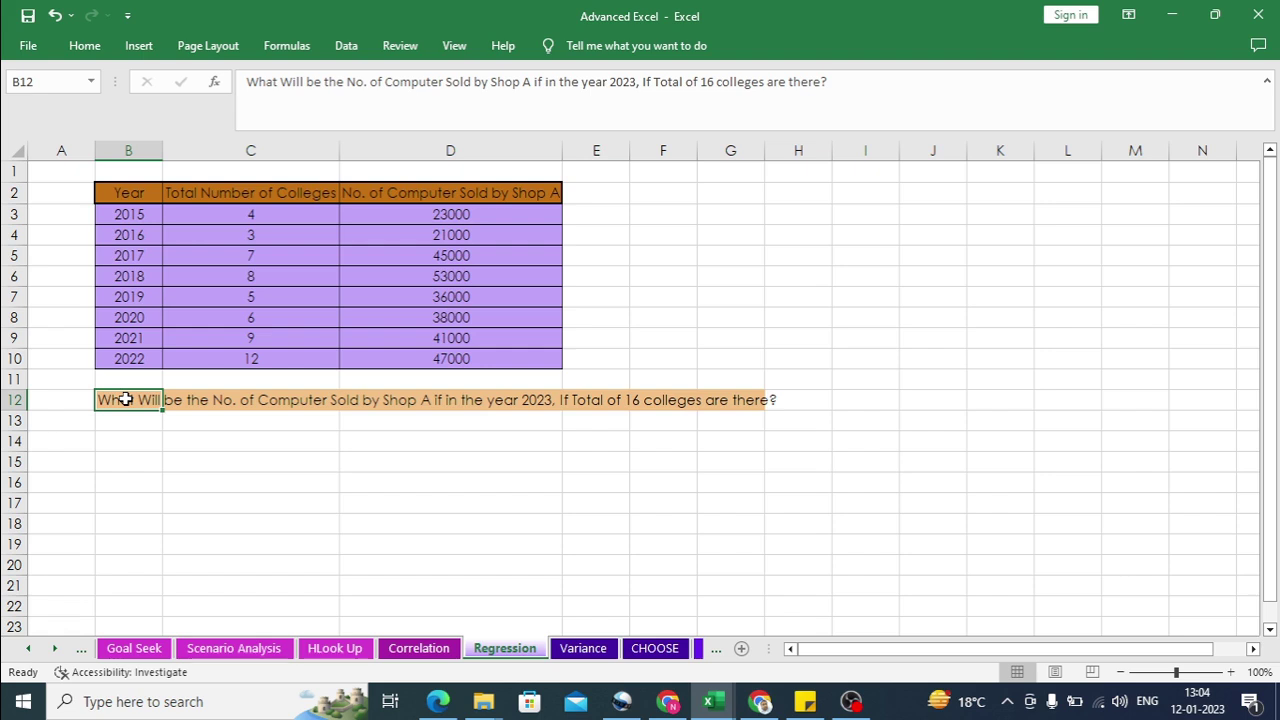
{"action": "left_click", "coordinate": [265, 197]}
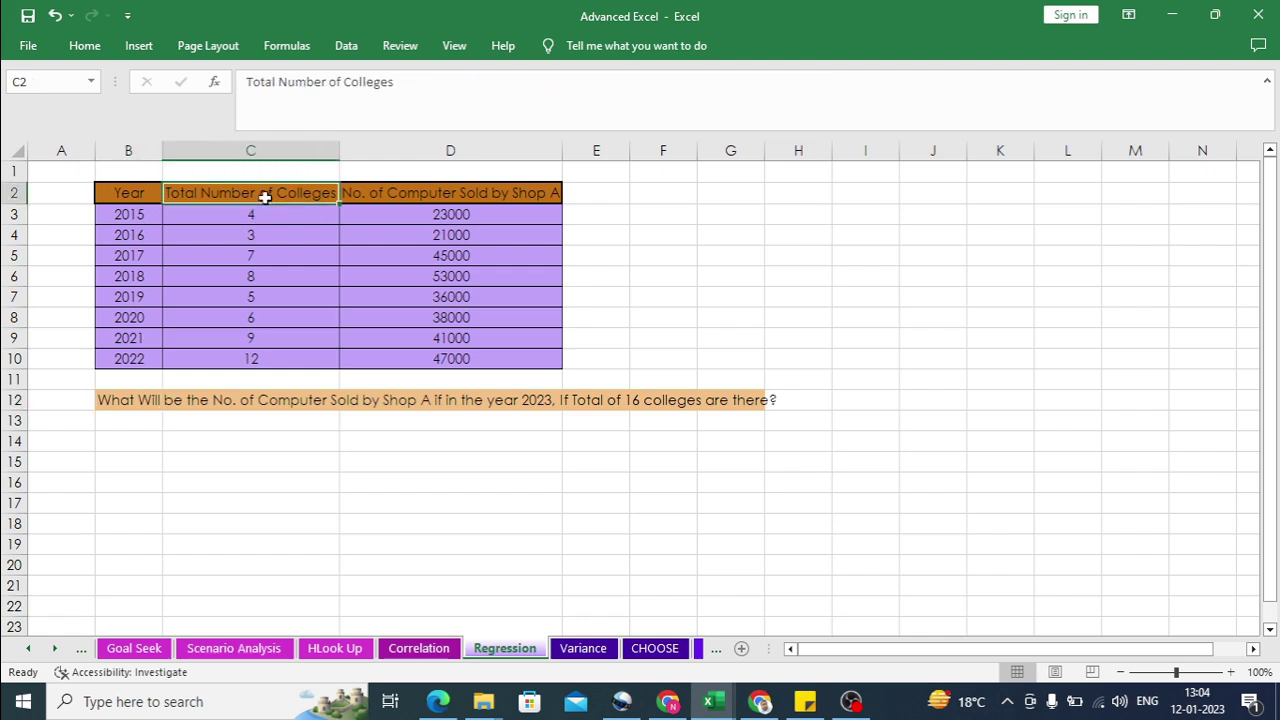
{"action": "left_click", "coordinate": [258, 214]}
{"action": "left_click", "coordinate": [263, 255]}
{"action": "left_click", "coordinate": [260, 279]}
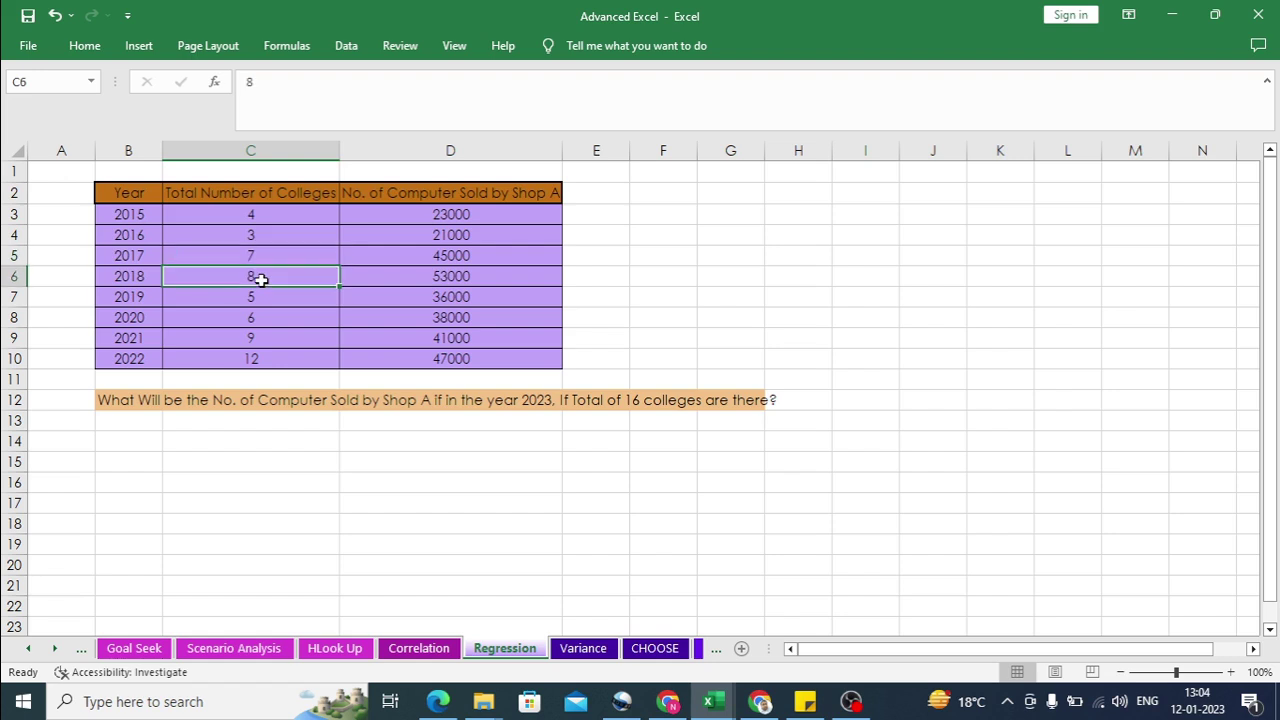
{"action": "left_click", "coordinate": [262, 297]}
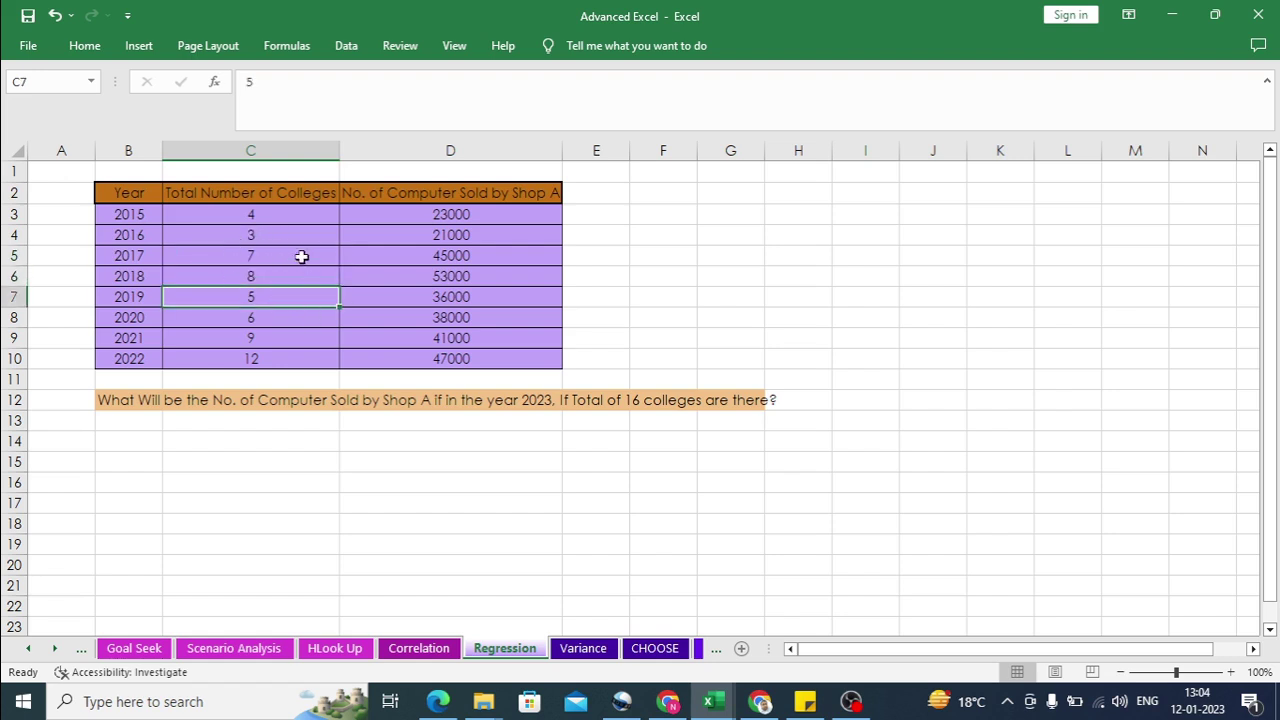
Step: Enter the labels Independent Variable in C14 and Dependent Variable in C15 below the question
{"action": "left_click", "coordinate": [263, 213]}
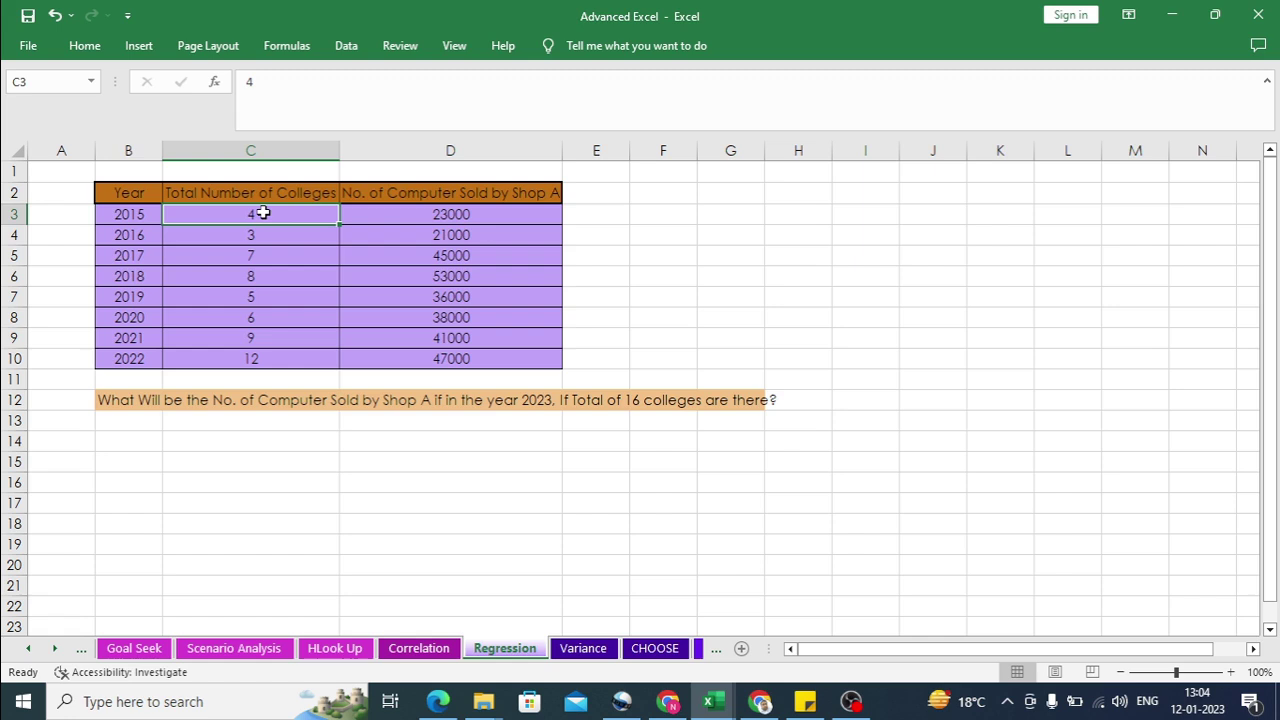
{"action": "left_click", "coordinate": [465, 215]}
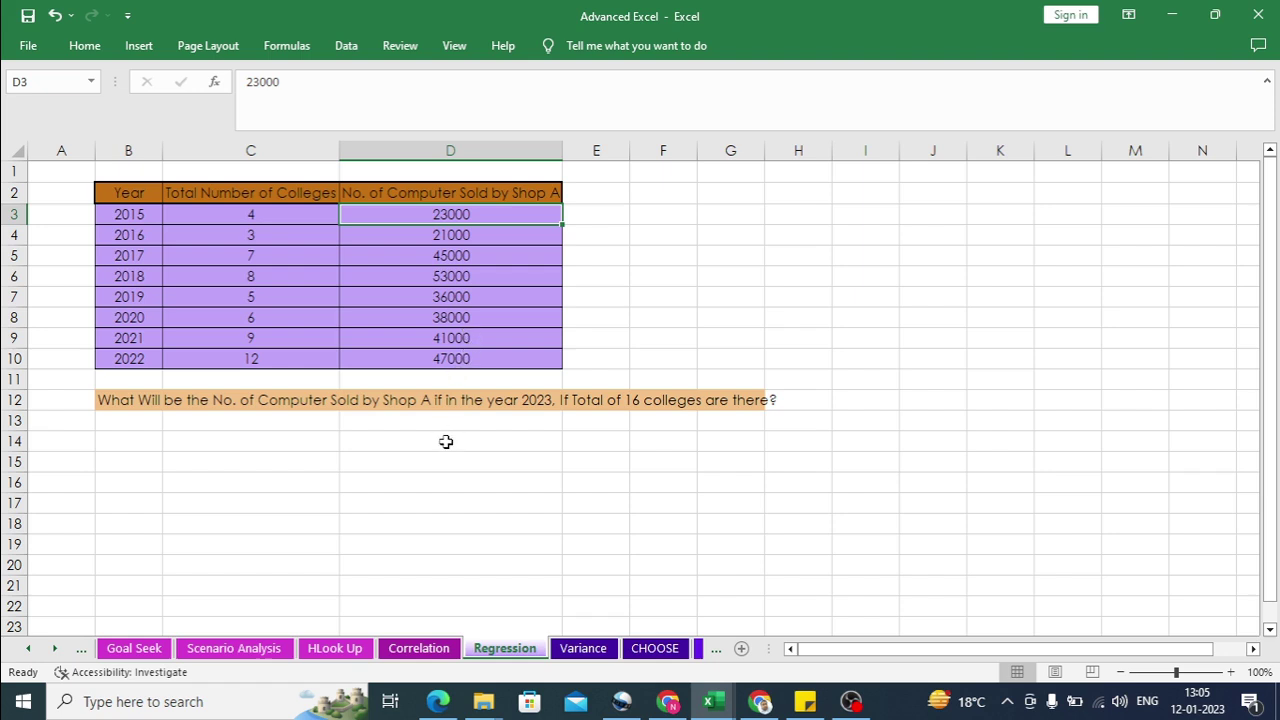
{"action": "left_click", "coordinate": [317, 441]}
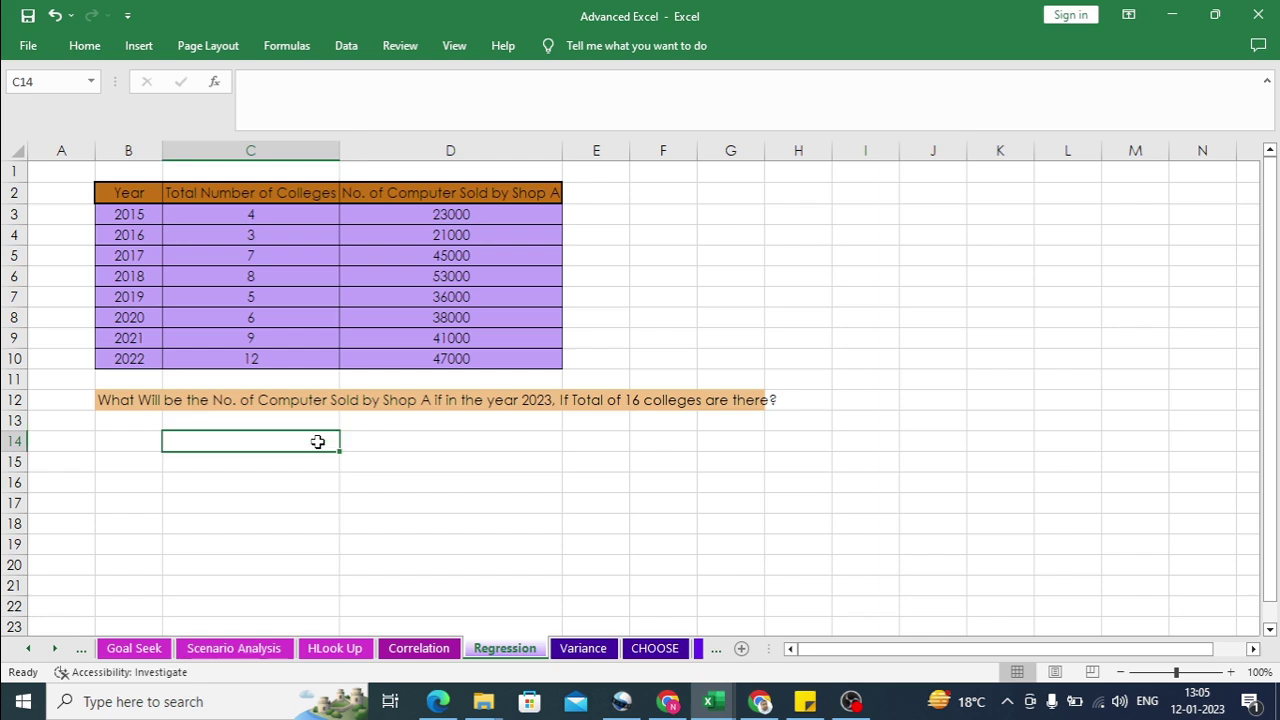
{"action": "type", "text": "Indepe"}
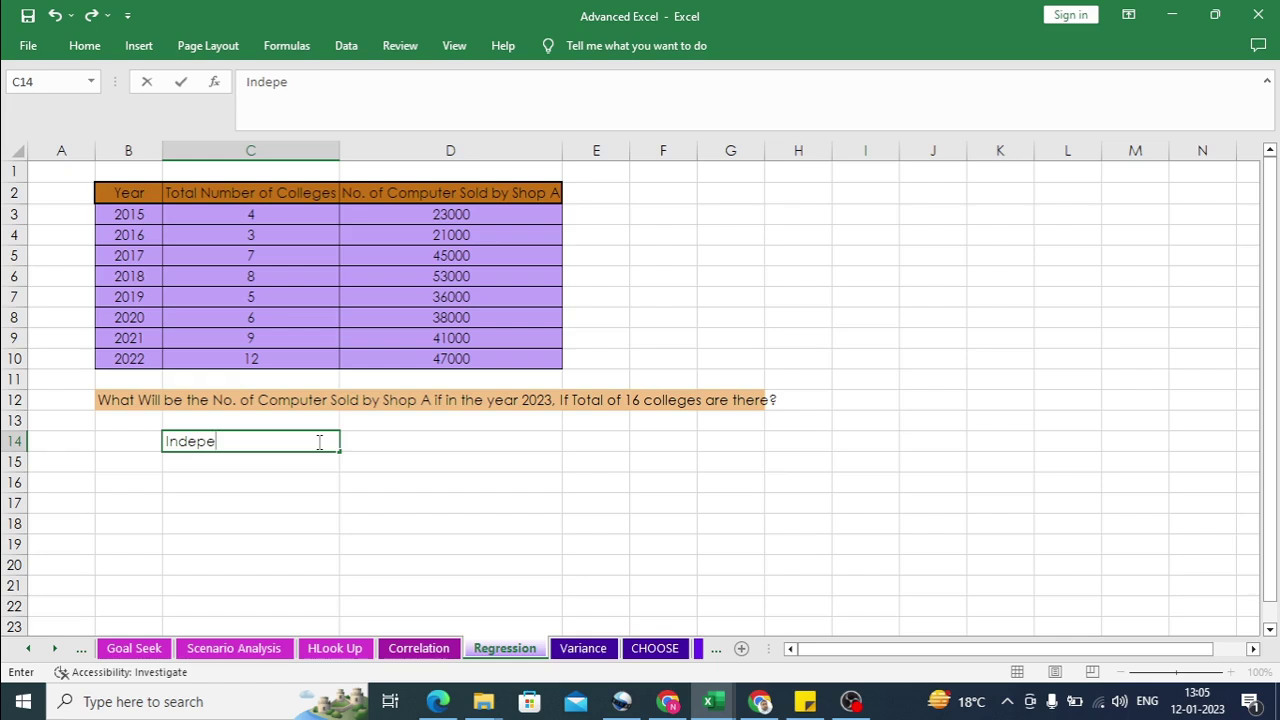
{"action": "type", "text": "ndent Variav"}
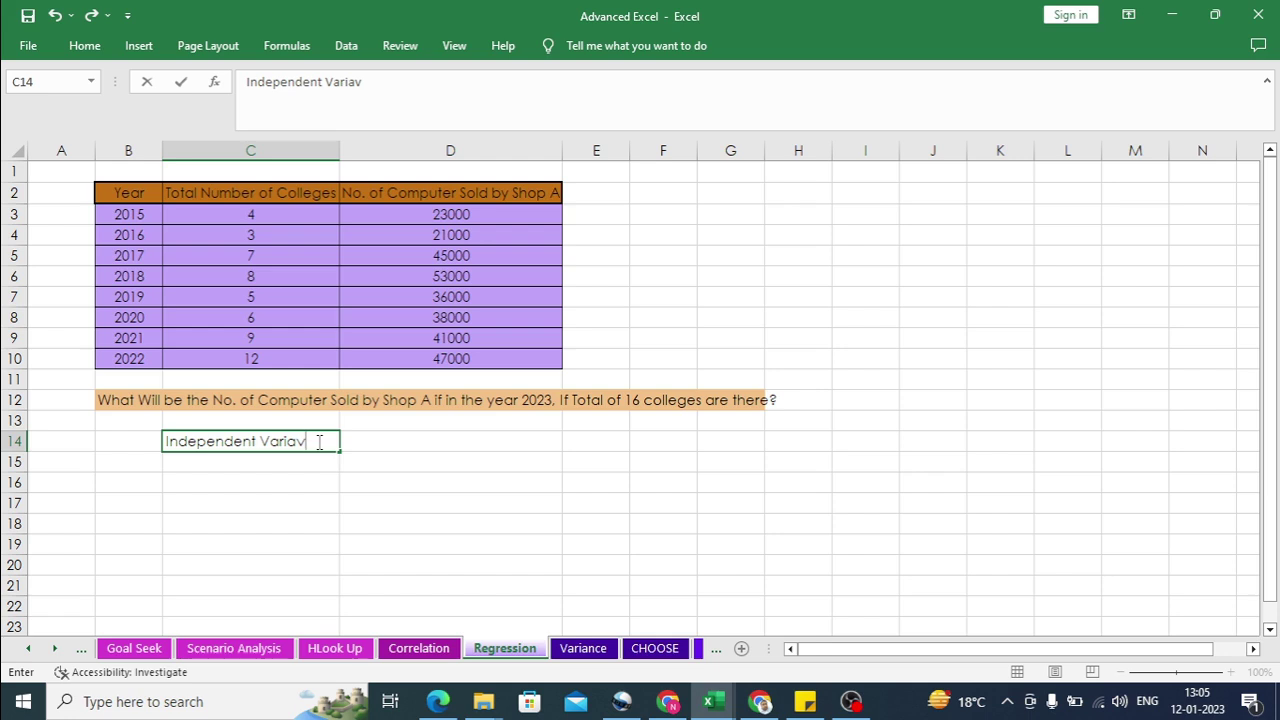
{"action": "key", "text": "BackSpace"}
{"action": "type", "text": "ble"}
{"action": "key", "text": "Return"}
{"action": "type", "text": "D"}
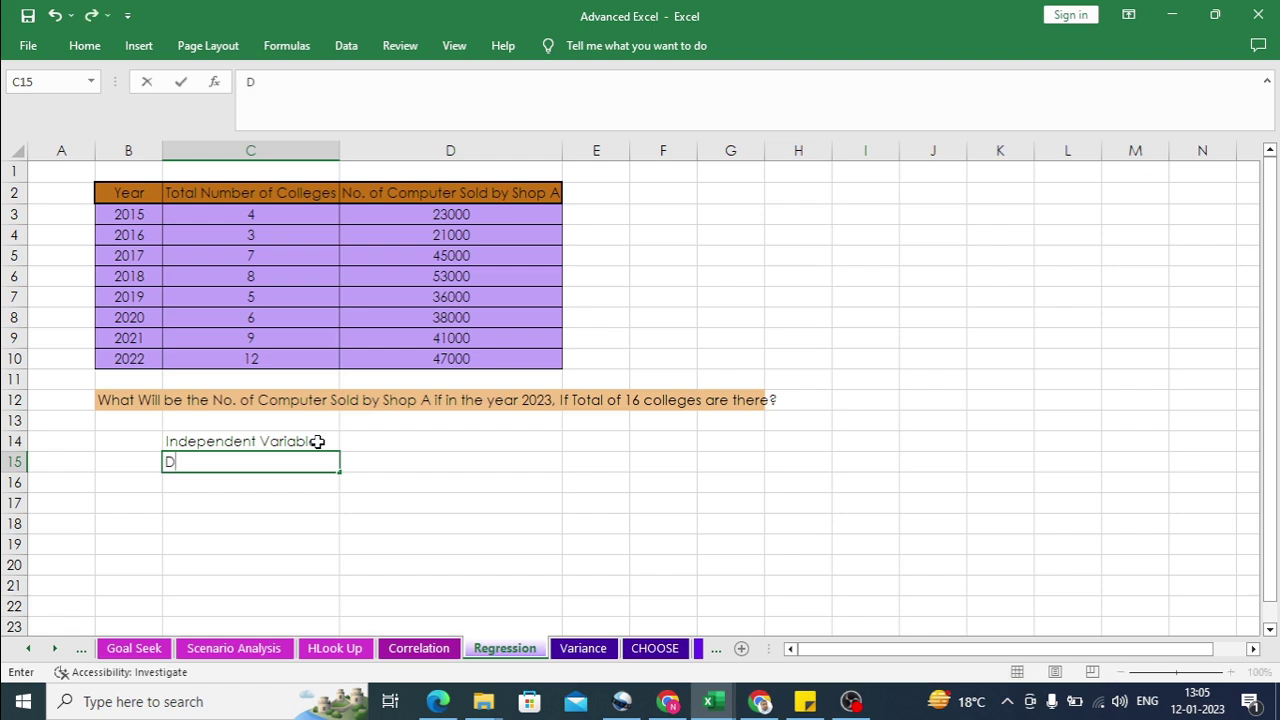
{"action": "type", "text": "epende"}
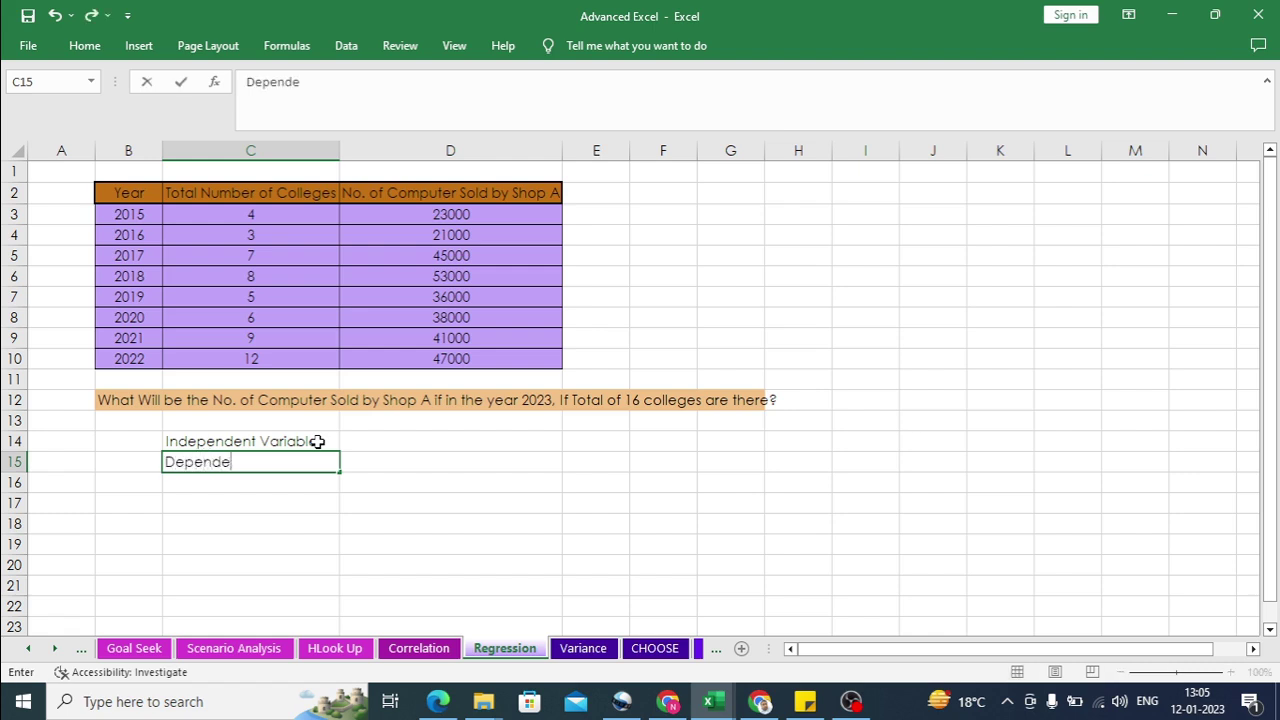
{"action": "type", "text": "nt Variable"}
{"action": "key", "text": "Return"}
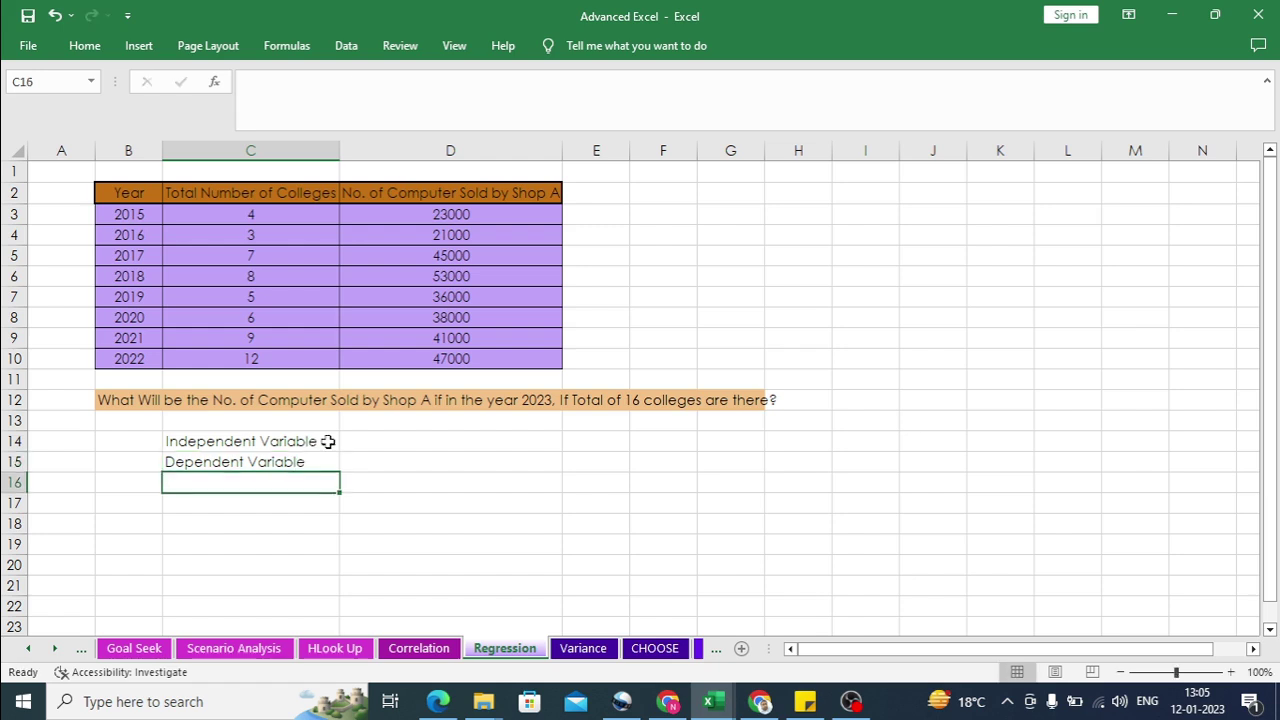
Step: Link cell D15, beside Dependent Variable, to the No. of Computer Sold by Shop A header with =D2
{"action": "left_click", "coordinate": [311, 462]}
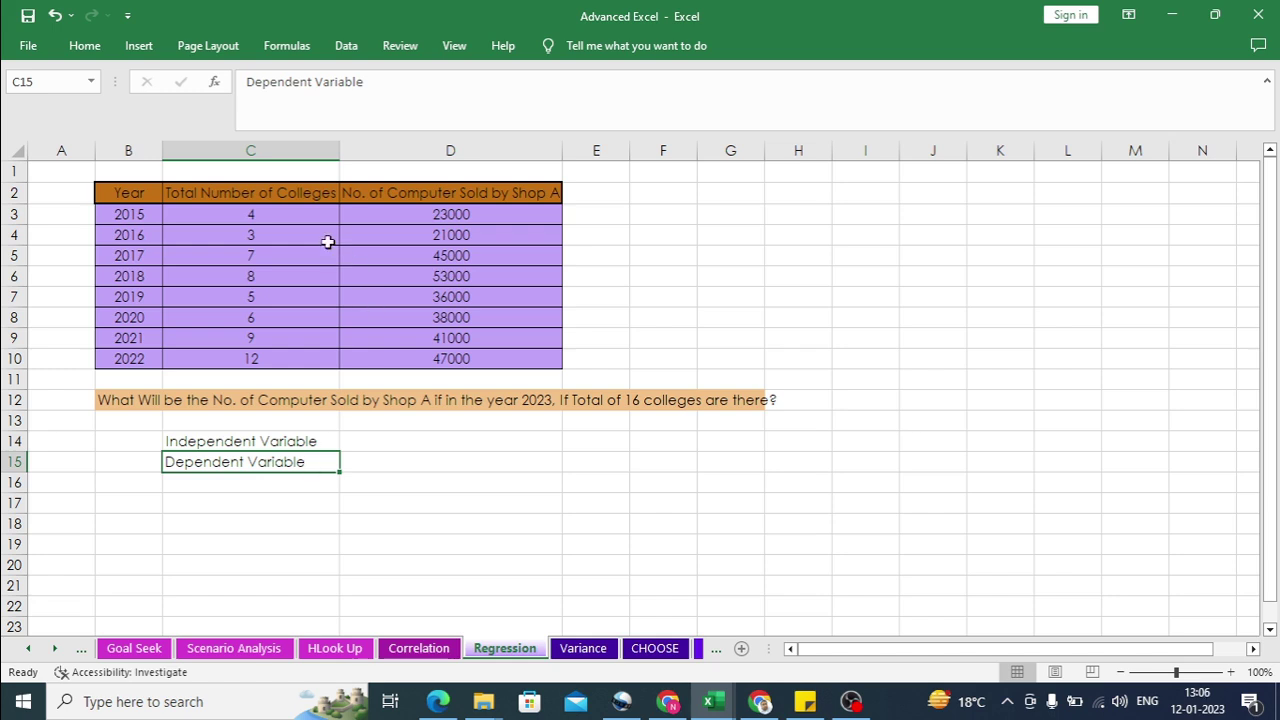
{"action": "left_click", "coordinate": [285, 195]}
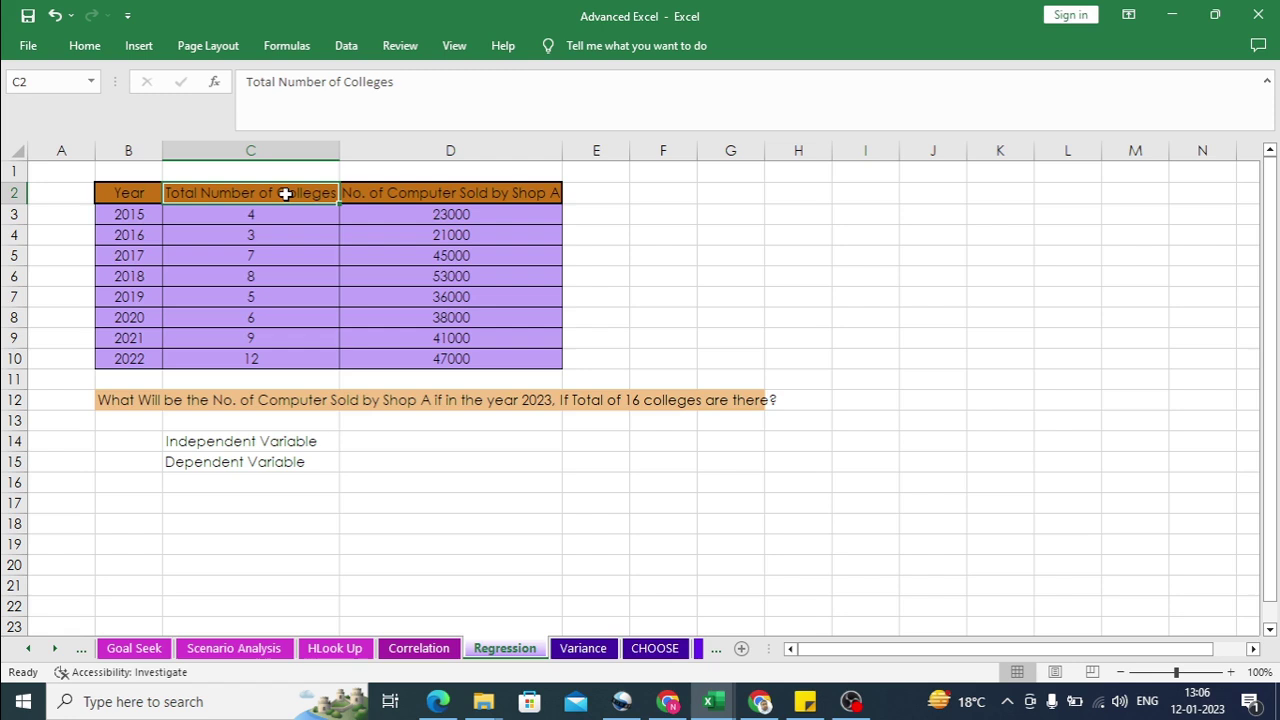
{"action": "left_click", "coordinate": [437, 196]}
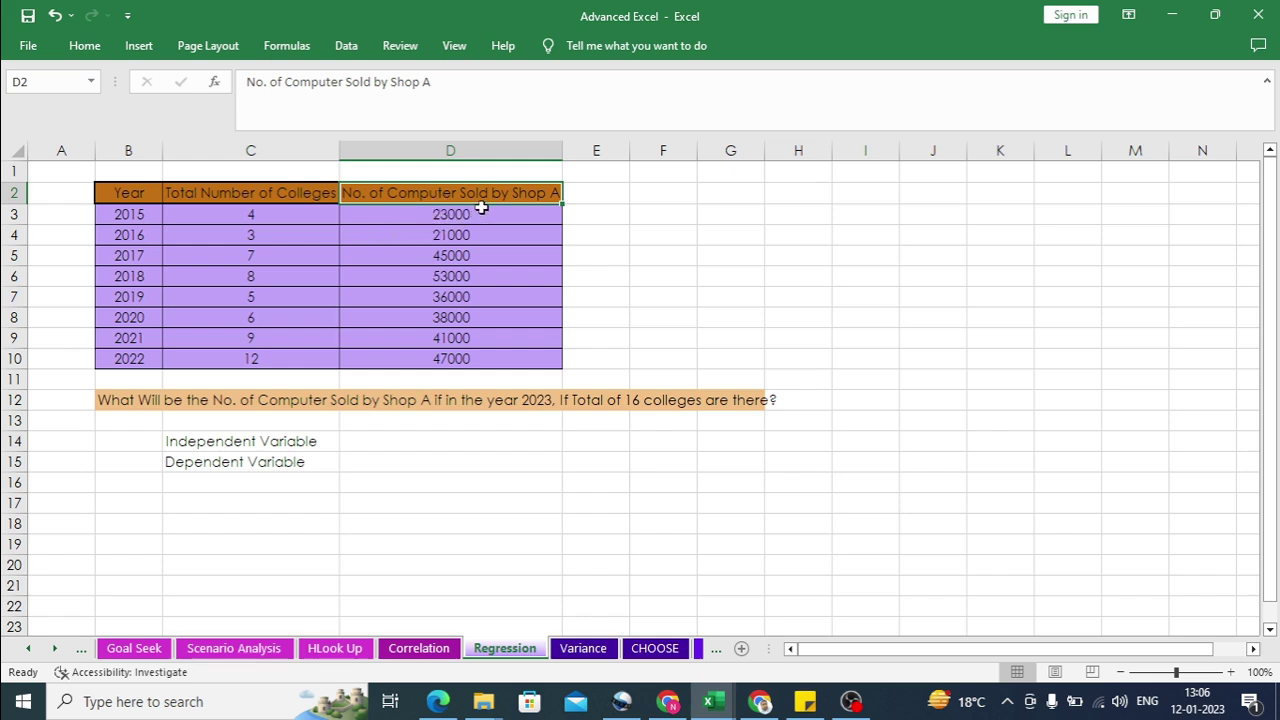
{"action": "left_click", "coordinate": [372, 461]}
{"action": "type", "text": "="}
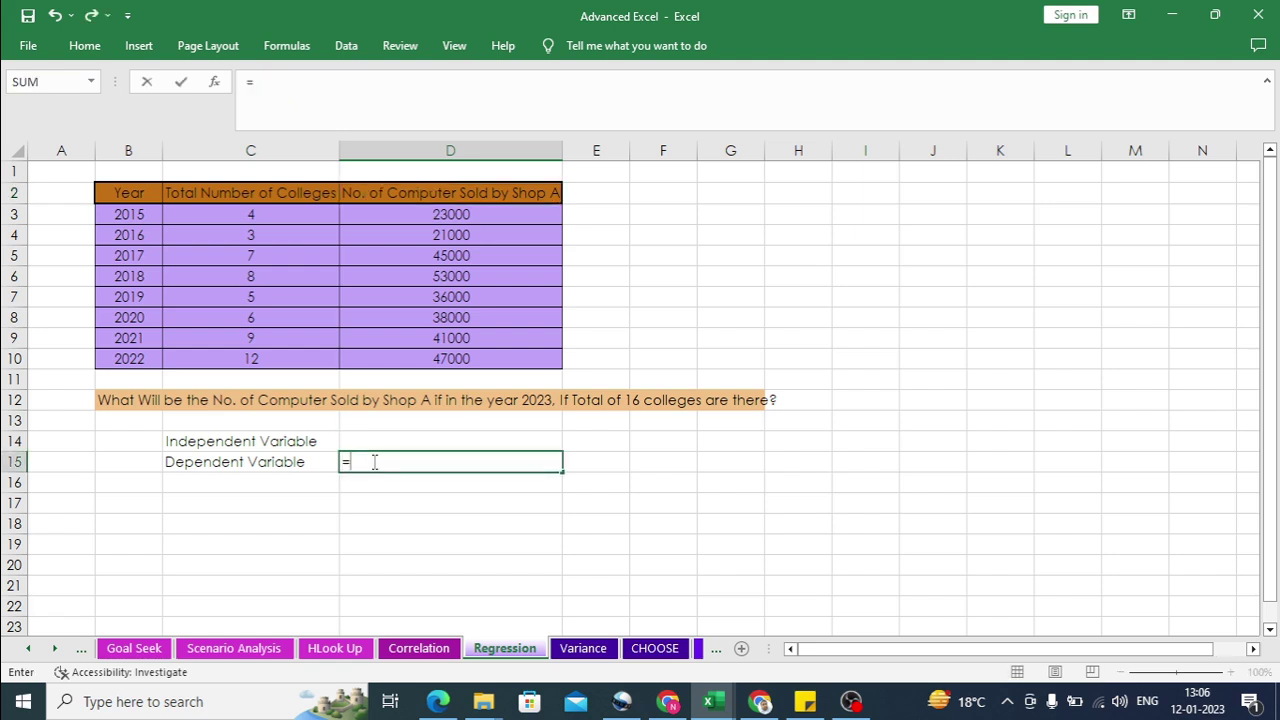
{"action": "left_click", "coordinate": [418, 196]}
{"action": "key", "text": "Return"}
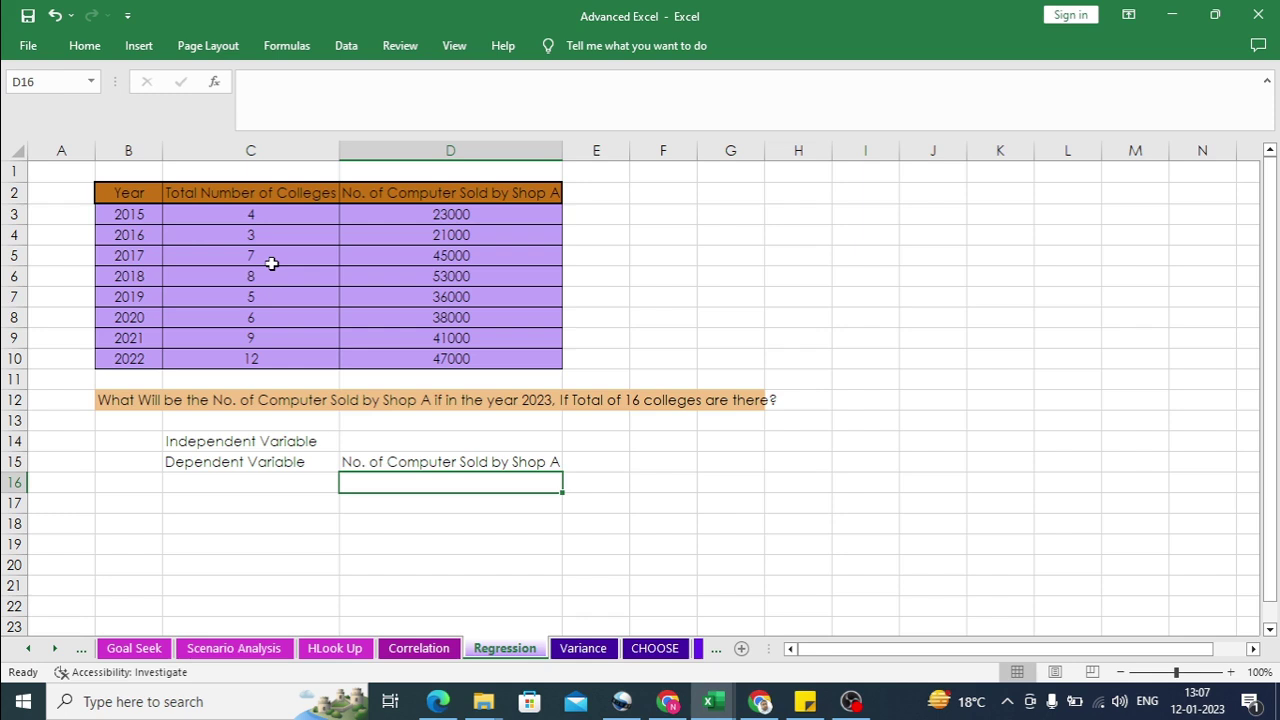
Step: Link cell D14, beside Independent Variable, to the Total Number of Colleges header with =C2
{"action": "left_click", "coordinate": [425, 442]}
{"action": "type", "text": "="}
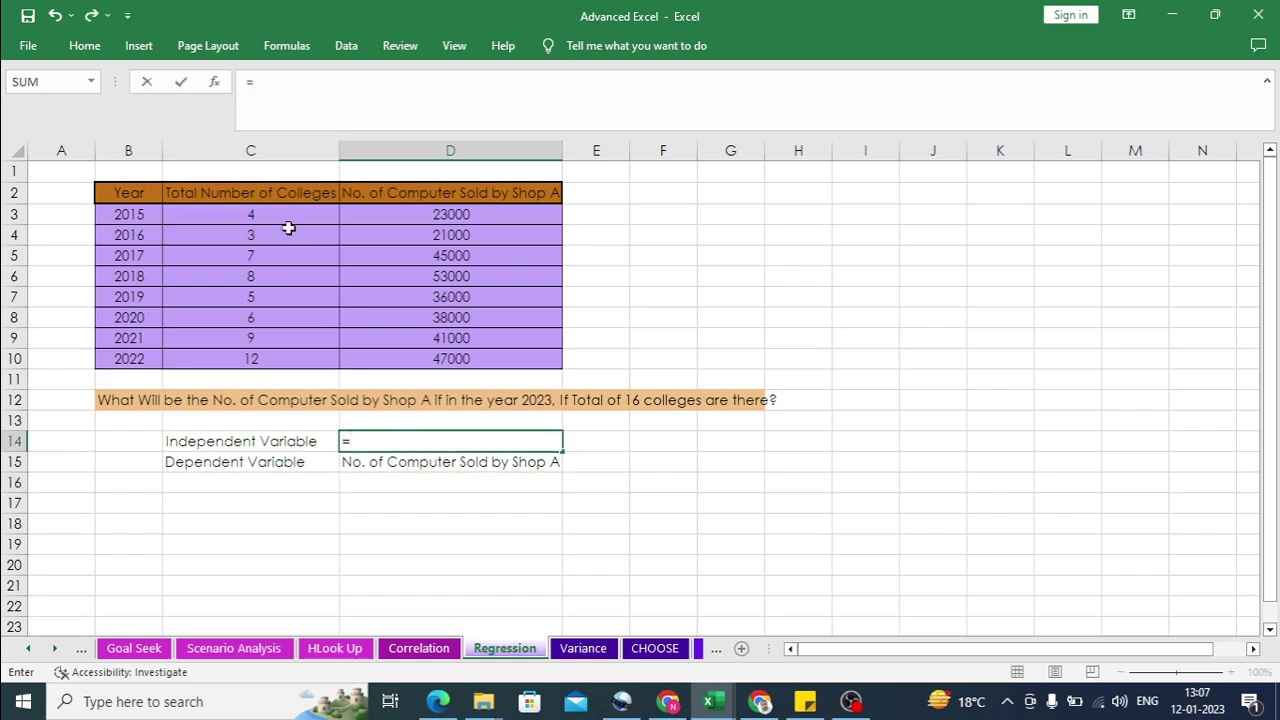
{"action": "left_click", "coordinate": [273, 196]}
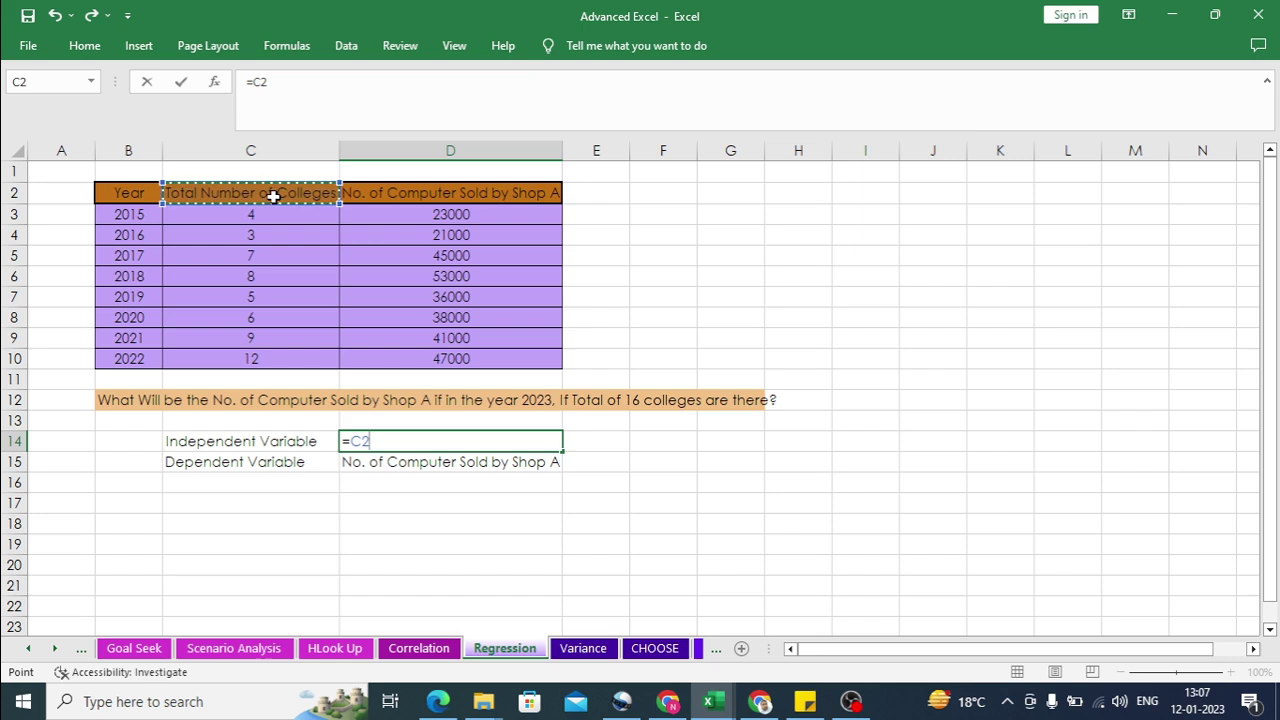
{"action": "key", "text": "Return"}
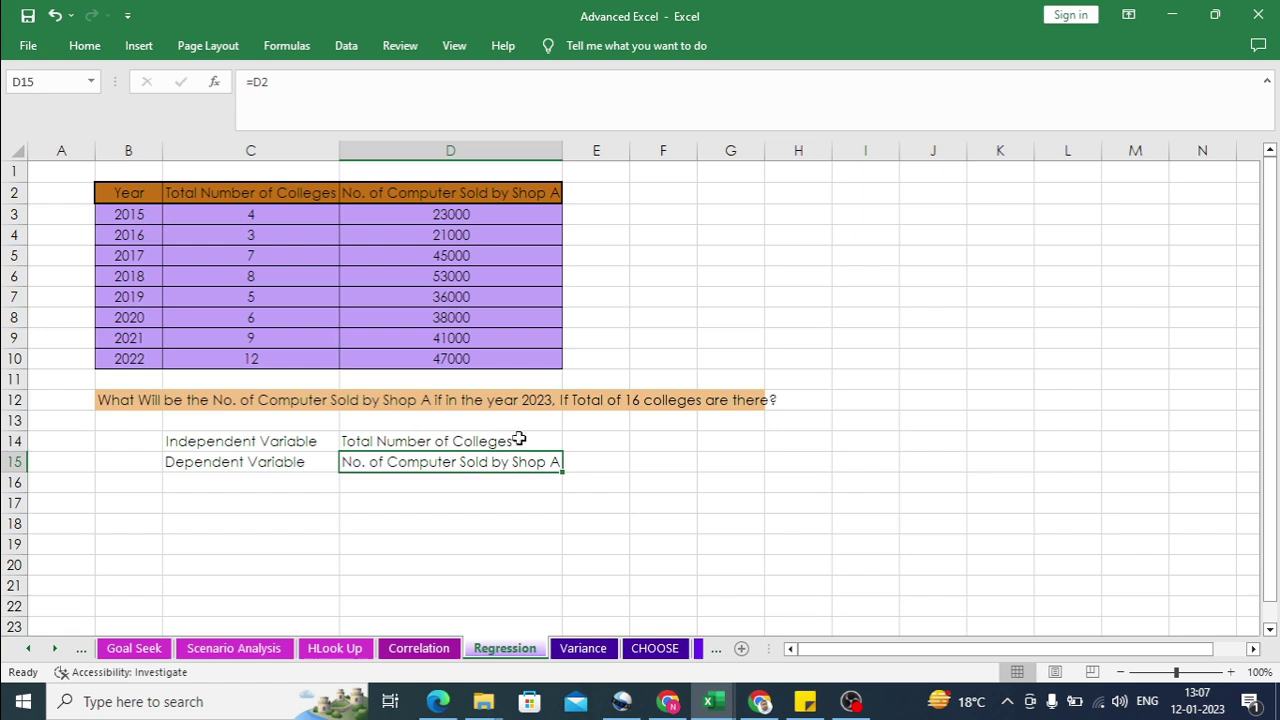
Step: Start the Regression tool from the Data Analysis tools and place its dialog clear of the data table
{"action": "left_click", "coordinate": [632, 402]}
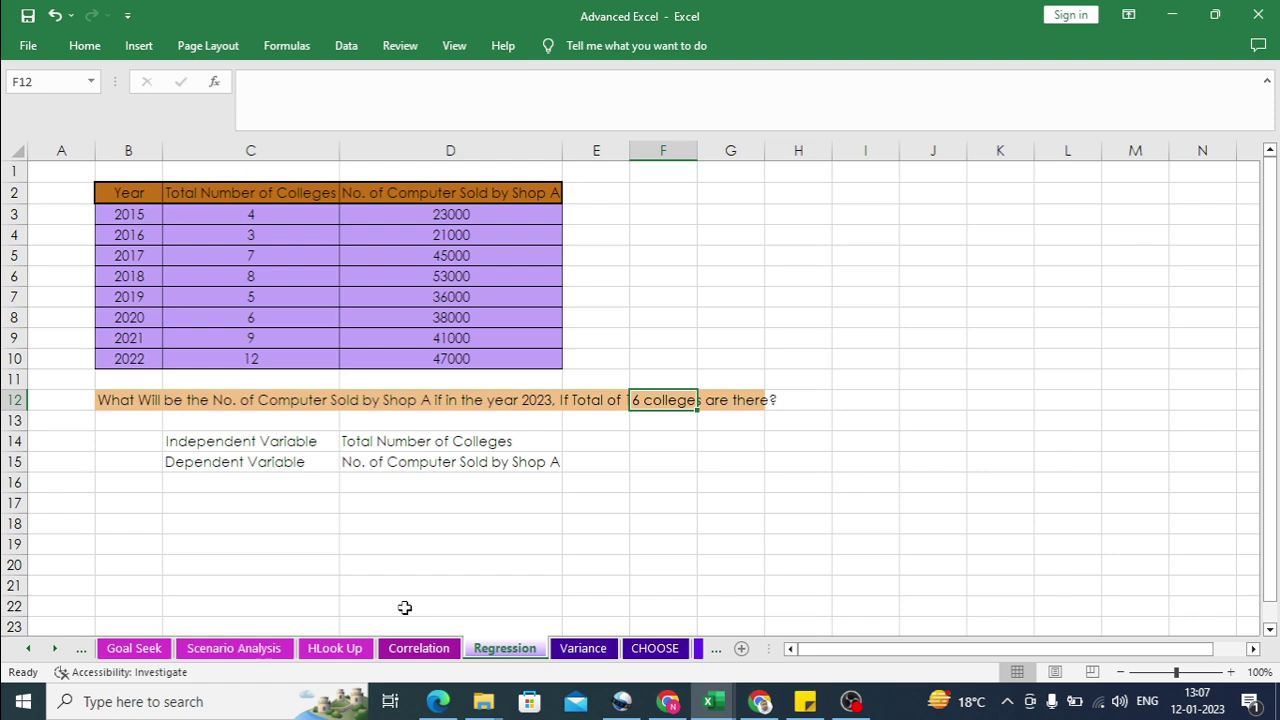
{"action": "left_click", "coordinate": [464, 503]}
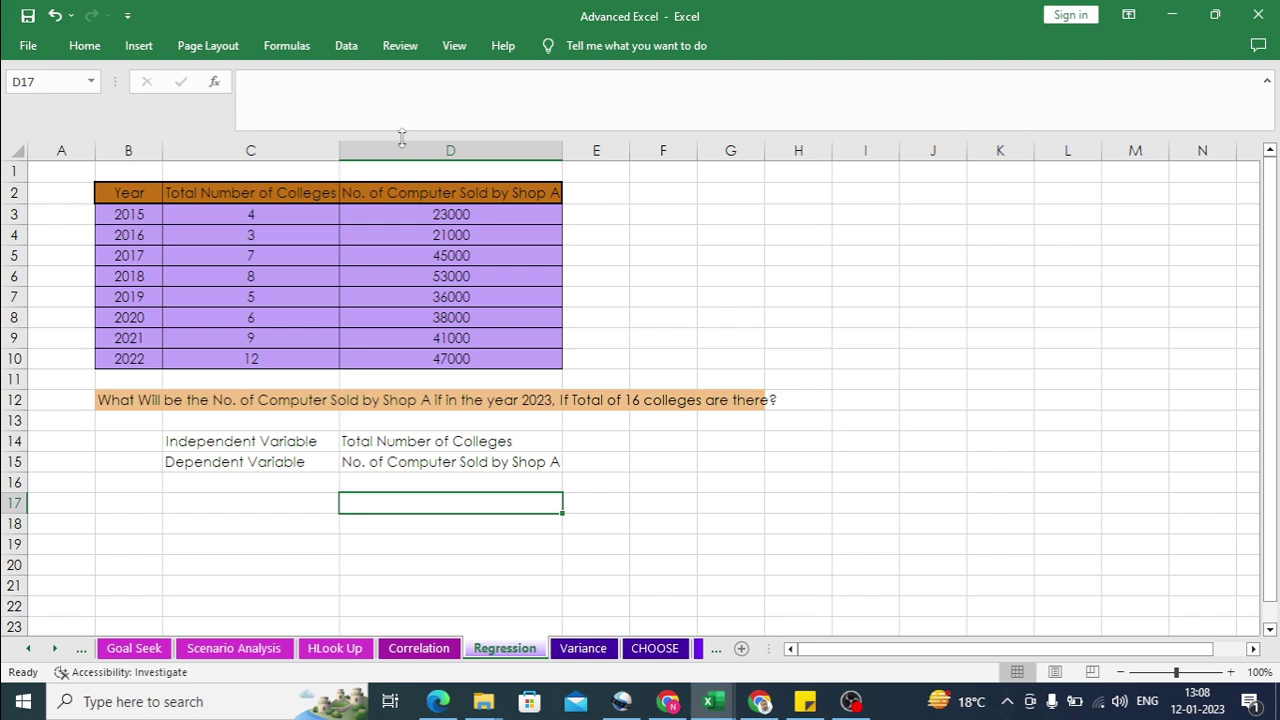
{"action": "left_click", "coordinate": [355, 57]}
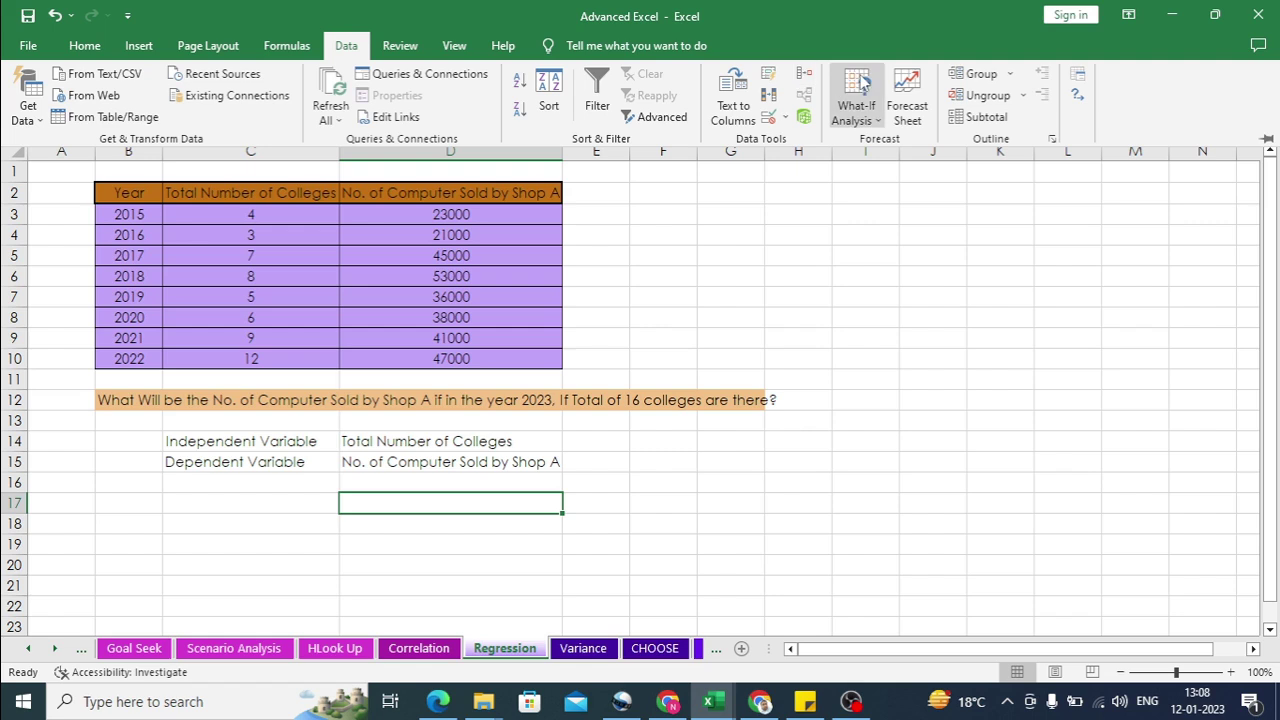
{"action": "left_click", "coordinate": [1083, 78]}
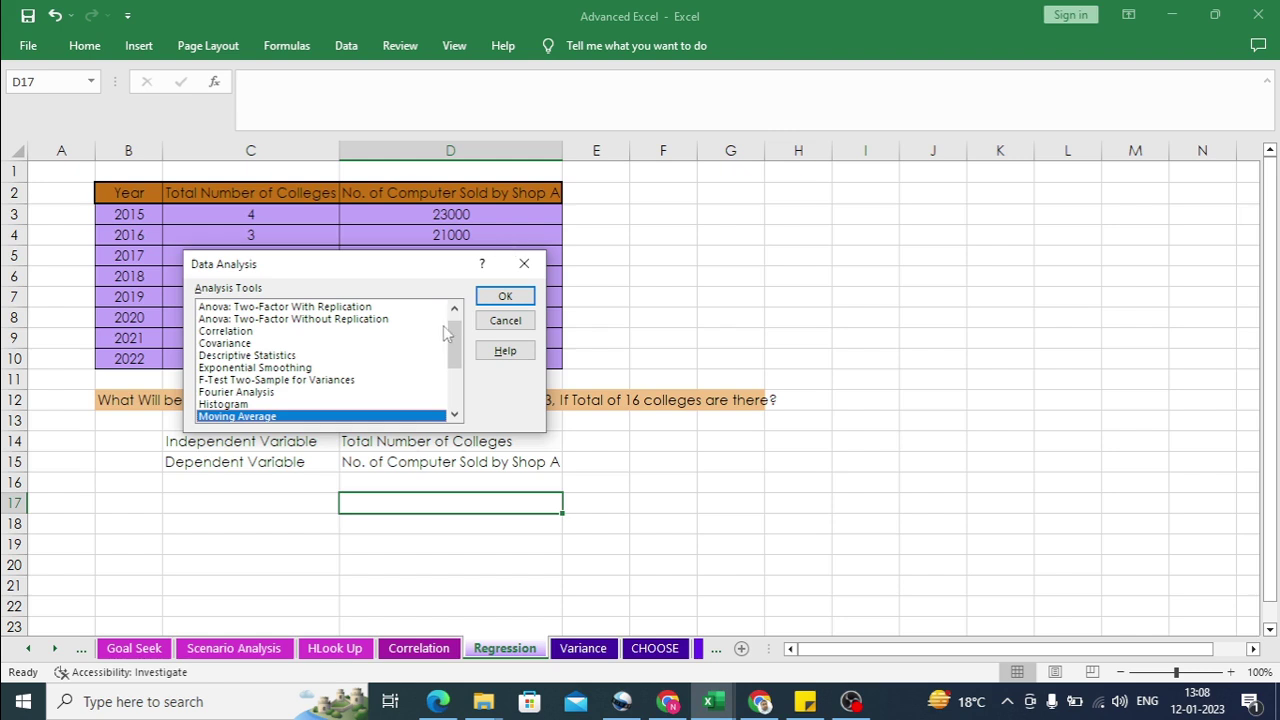
{"action": "left_click", "coordinate": [300, 369]}
{"action": "key", "text": "Down"}
{"action": "key", "text": "Down"}
{"action": "key", "text": "Down"}
{"action": "key", "text": "Down"}
{"action": "key", "text": "Down"}
{"action": "key", "text": "Down"}
{"action": "key", "text": "Down"}
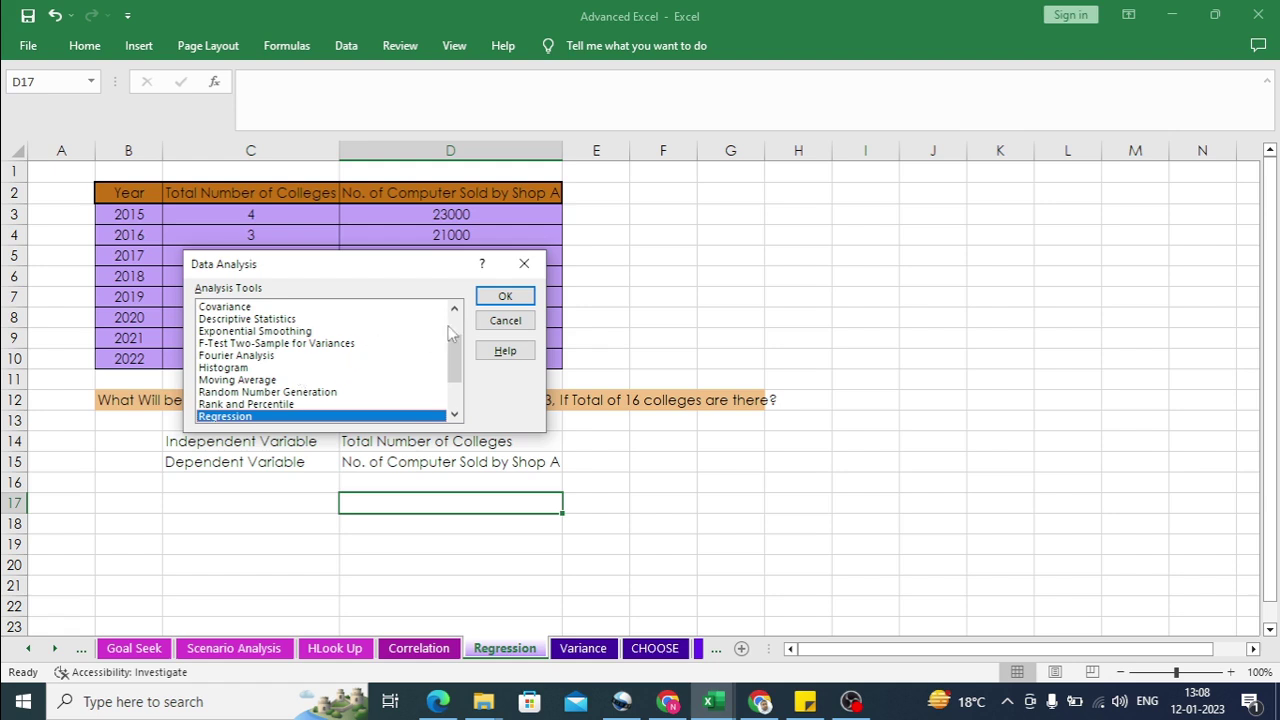
{"action": "left_click", "coordinate": [495, 300]}
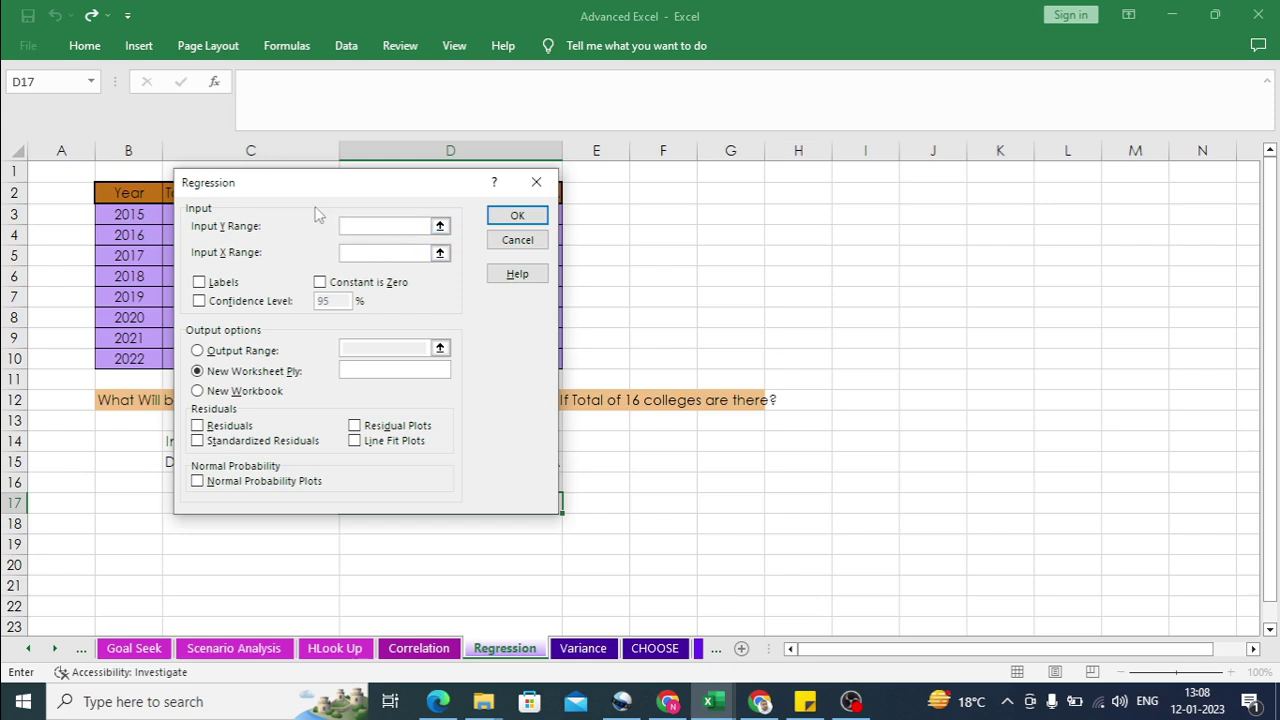
{"action": "left_click_drag", "start_coordinate": [391, 188], "coordinate": [852, 204]}
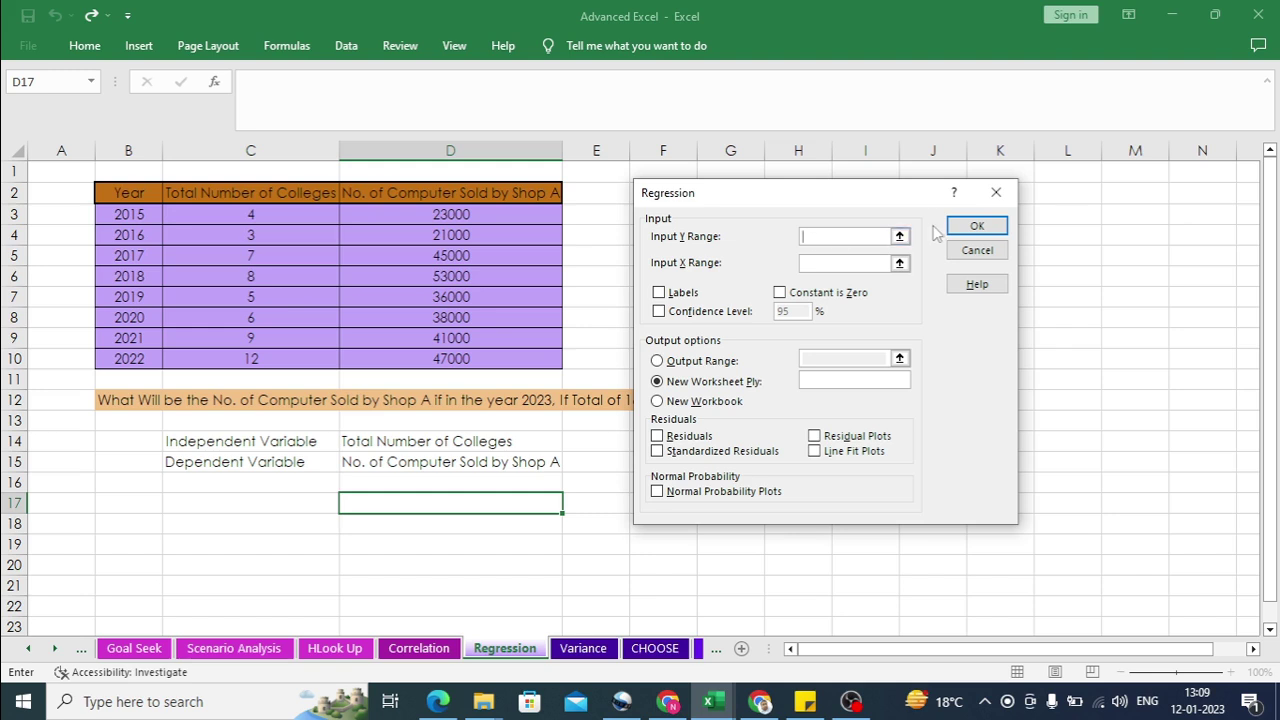
Step: Set the regression's Input Y Range to D3:D10 and its Input X Range to C3:C10
{"action": "left_click", "coordinate": [899, 236]}
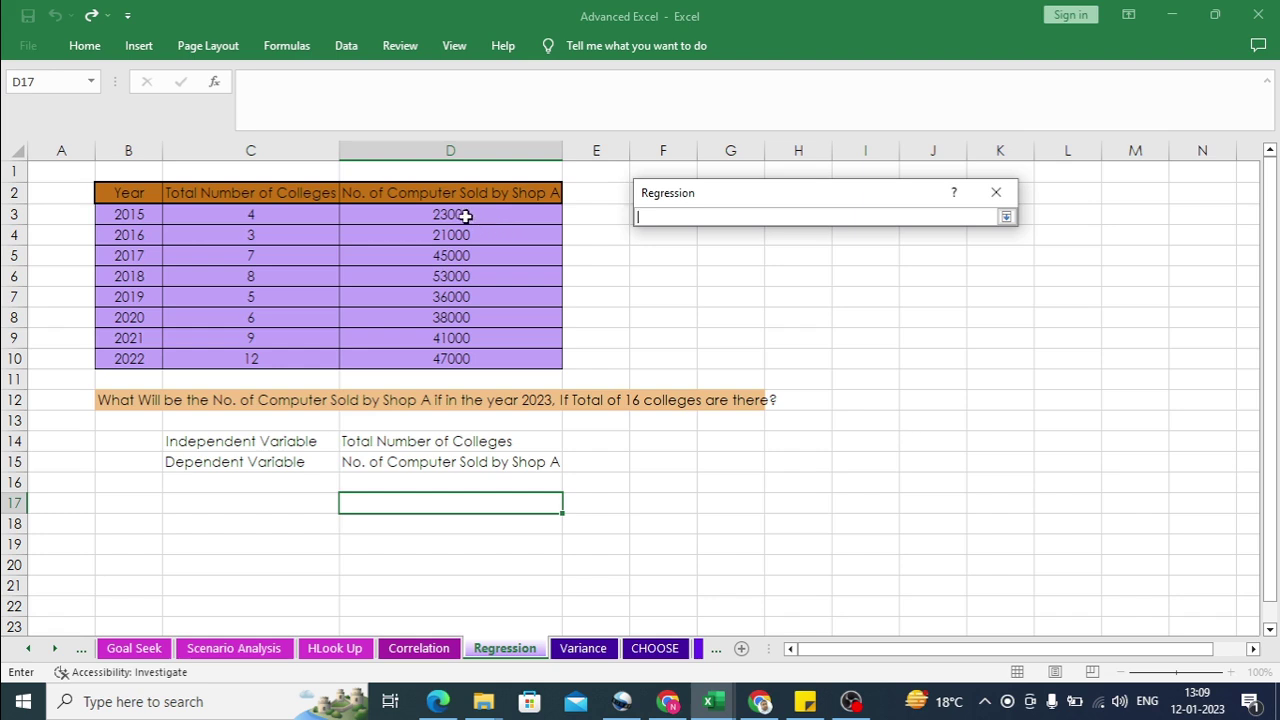
{"action": "left_click_drag", "start_coordinate": [465, 216], "coordinate": [465, 360]}
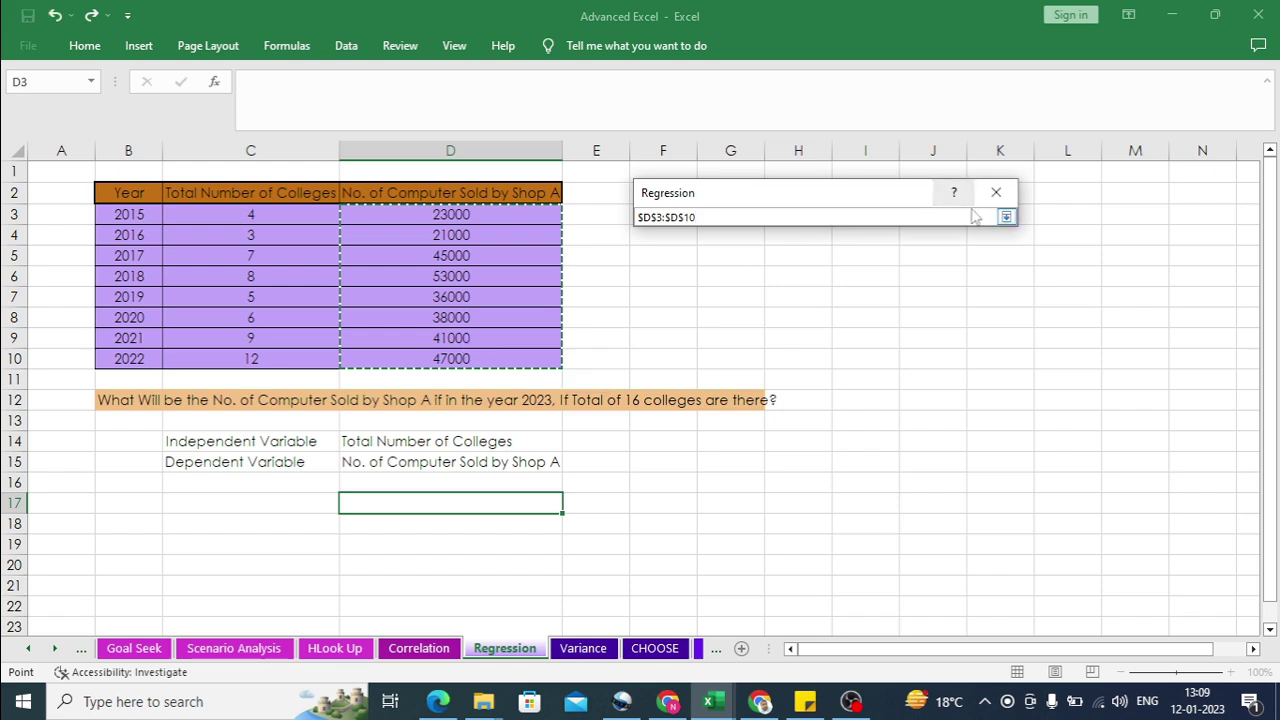
{"action": "left_click", "coordinate": [1007, 217]}
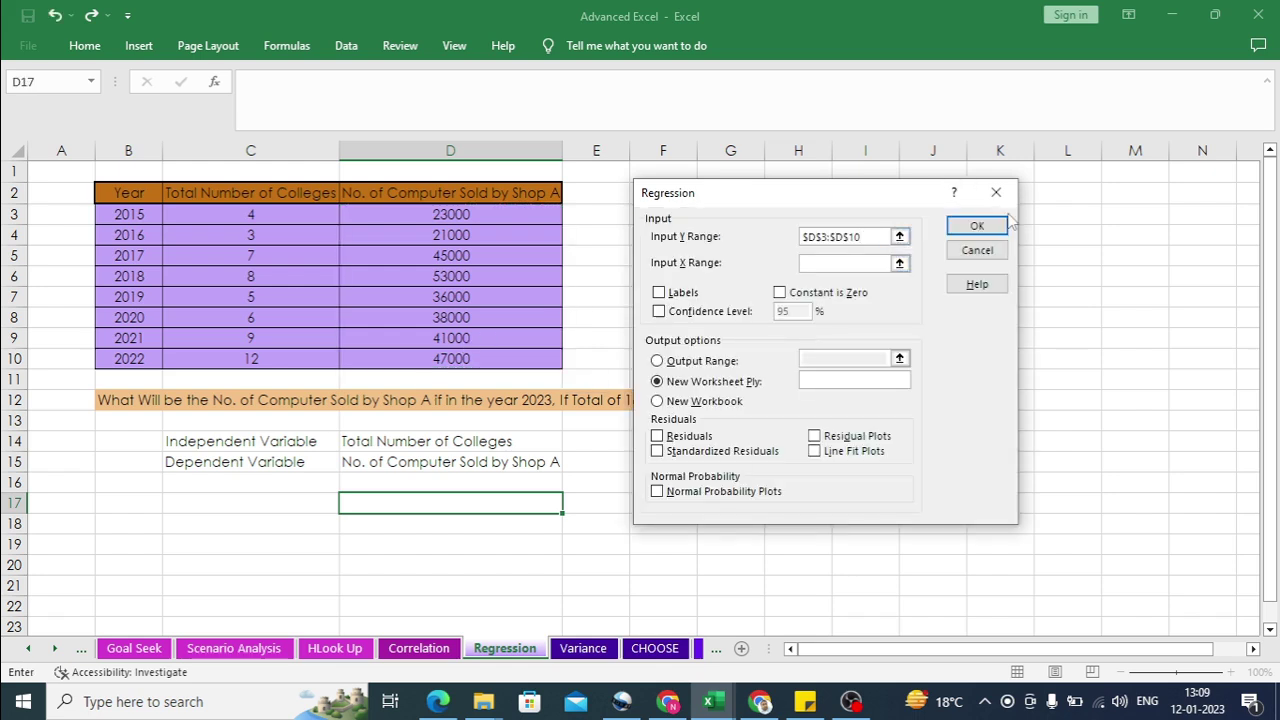
{"action": "left_click", "coordinate": [847, 263]}
{"action": "left_click_drag", "start_coordinate": [271, 215], "coordinate": [265, 352]}
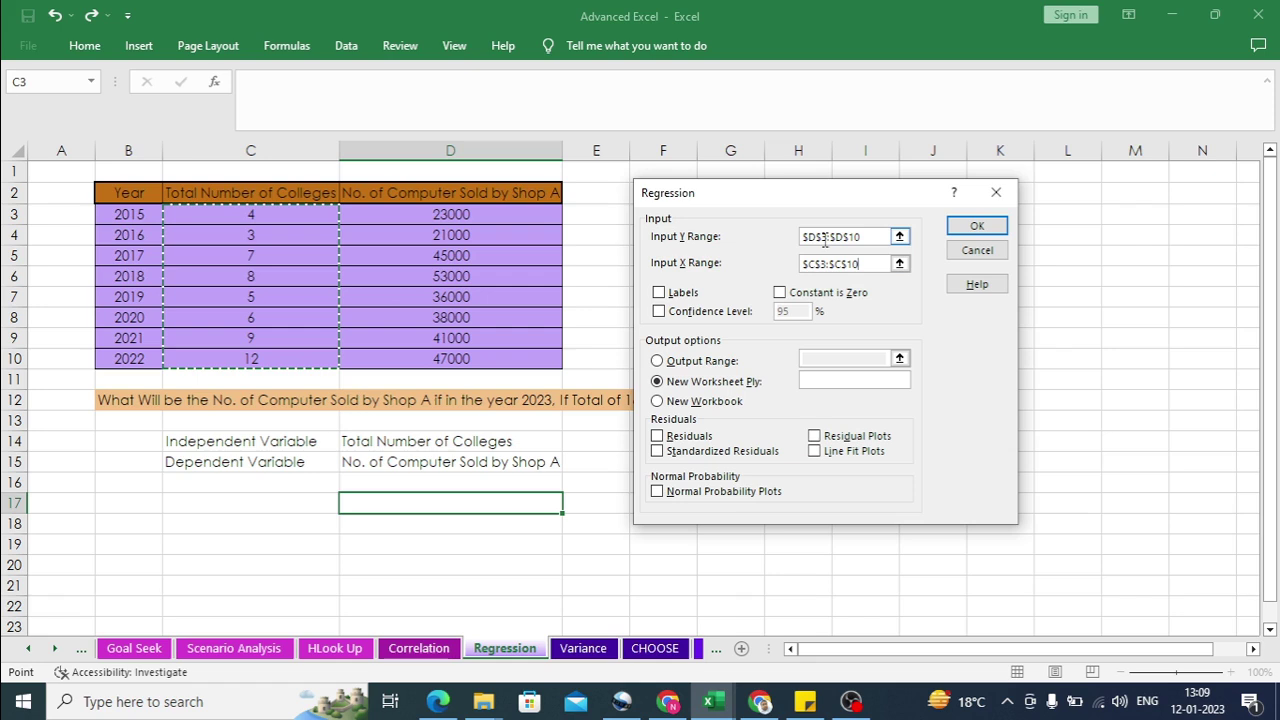
Step: Replace the Input Y Range with D2:D10 so that it includes the computers sold header
{"action": "left_click", "coordinate": [862, 237]}
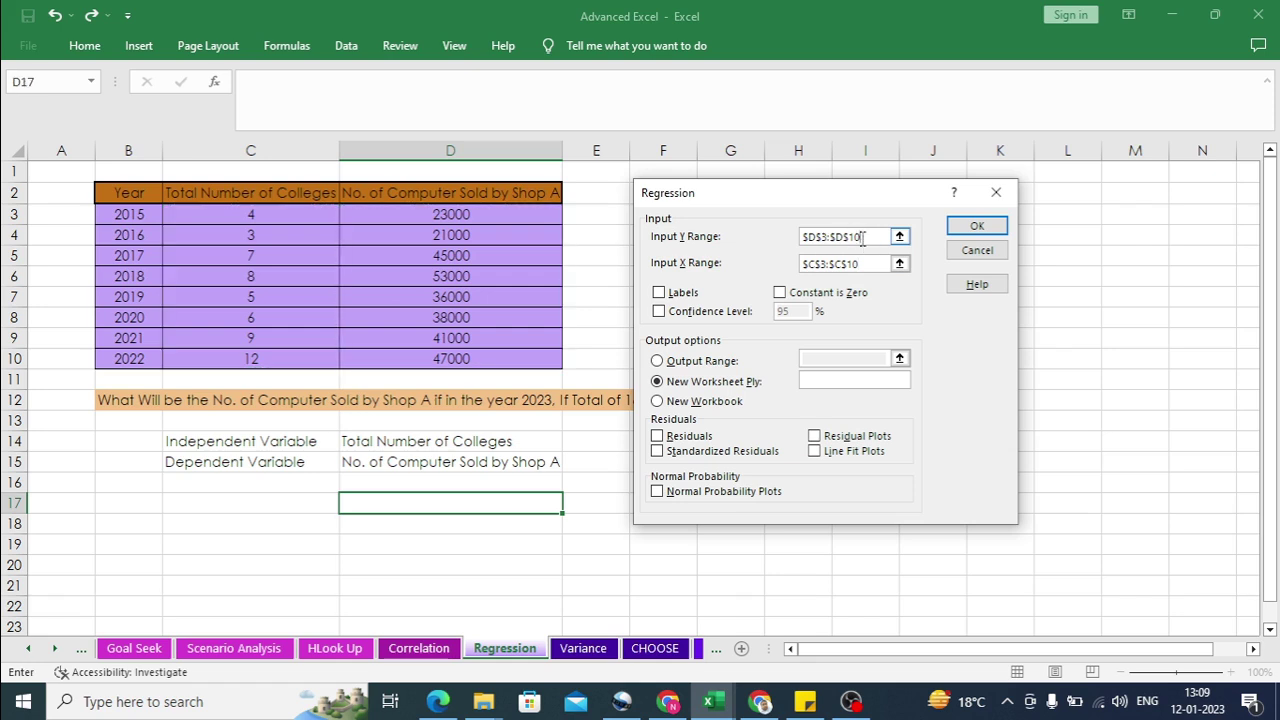
{"action": "key", "text": "BackSpace"}
{"action": "key", "text": "BackSpace"}
{"action": "key", "text": "BackSpace"}
{"action": "key", "text": "BackSpace"}
{"action": "key", "text": "BackSpace"}
{"action": "key", "text": "BackSpace"}
{"action": "key", "text": "BackSpace"}
{"action": "key", "text": "BackSpace"}
{"action": "key", "text": "BackSpace"}
{"action": "key", "text": "BackSpace"}
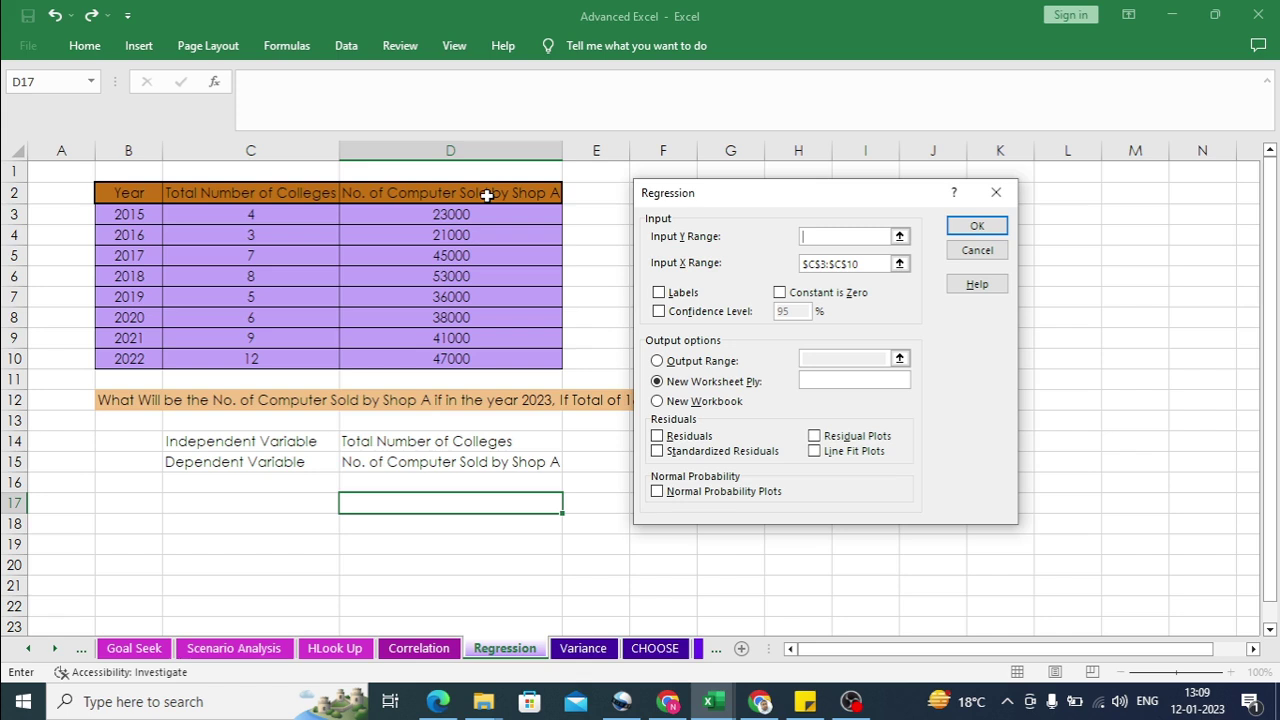
{"action": "left_click_drag", "start_coordinate": [487, 195], "coordinate": [490, 358]}
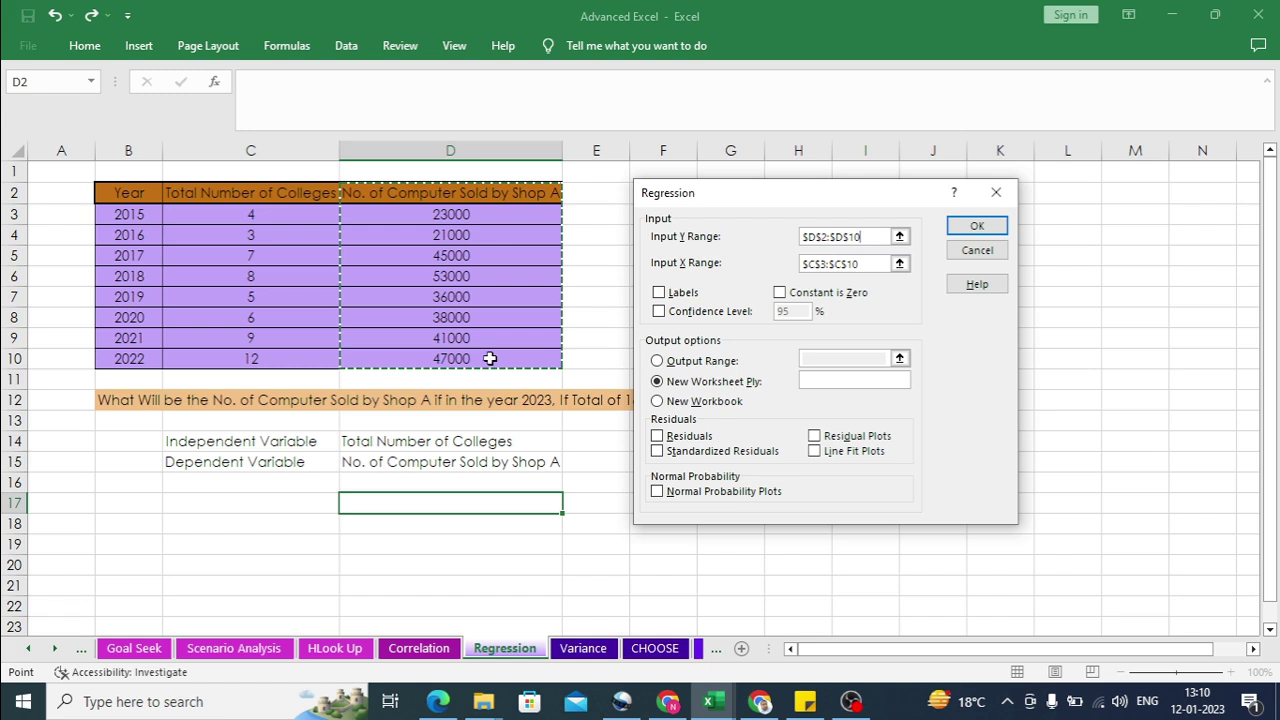
Step: Replace the Input X Range with C2:C10 so that it includes the Total Number of Colleges header
{"action": "left_click", "coordinate": [908, 267]}
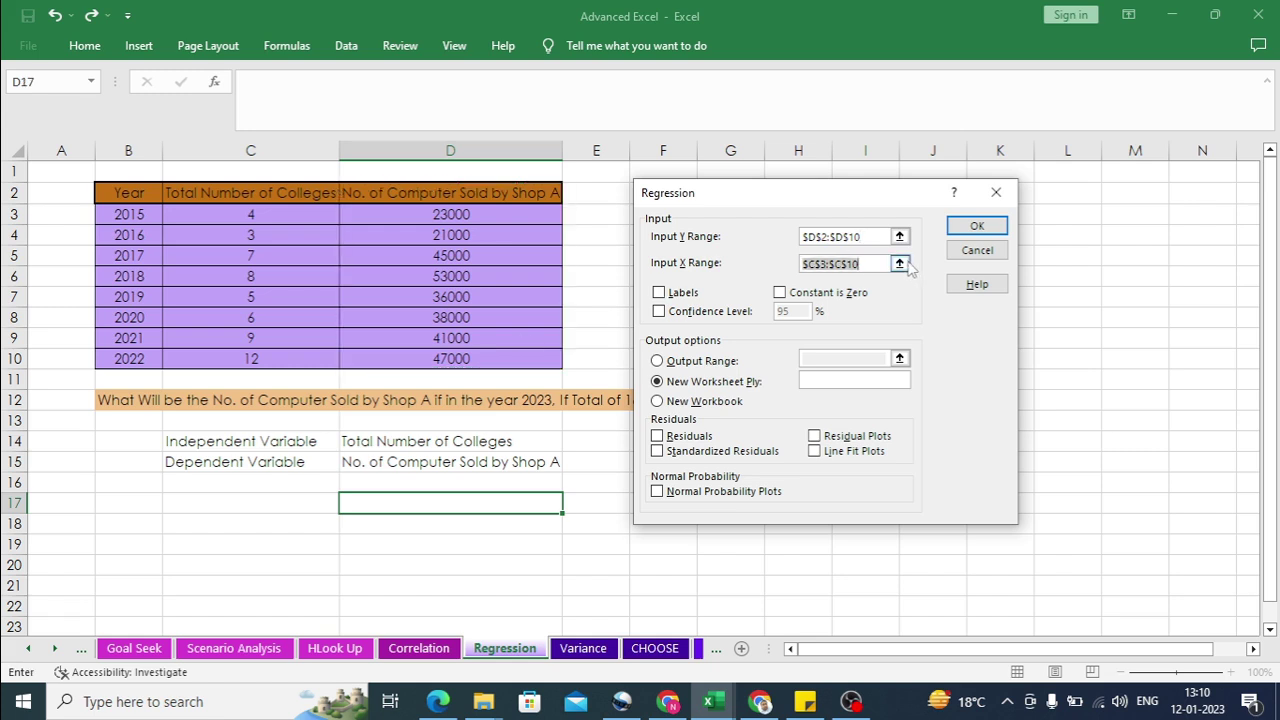
{"action": "left_click", "coordinate": [904, 264]}
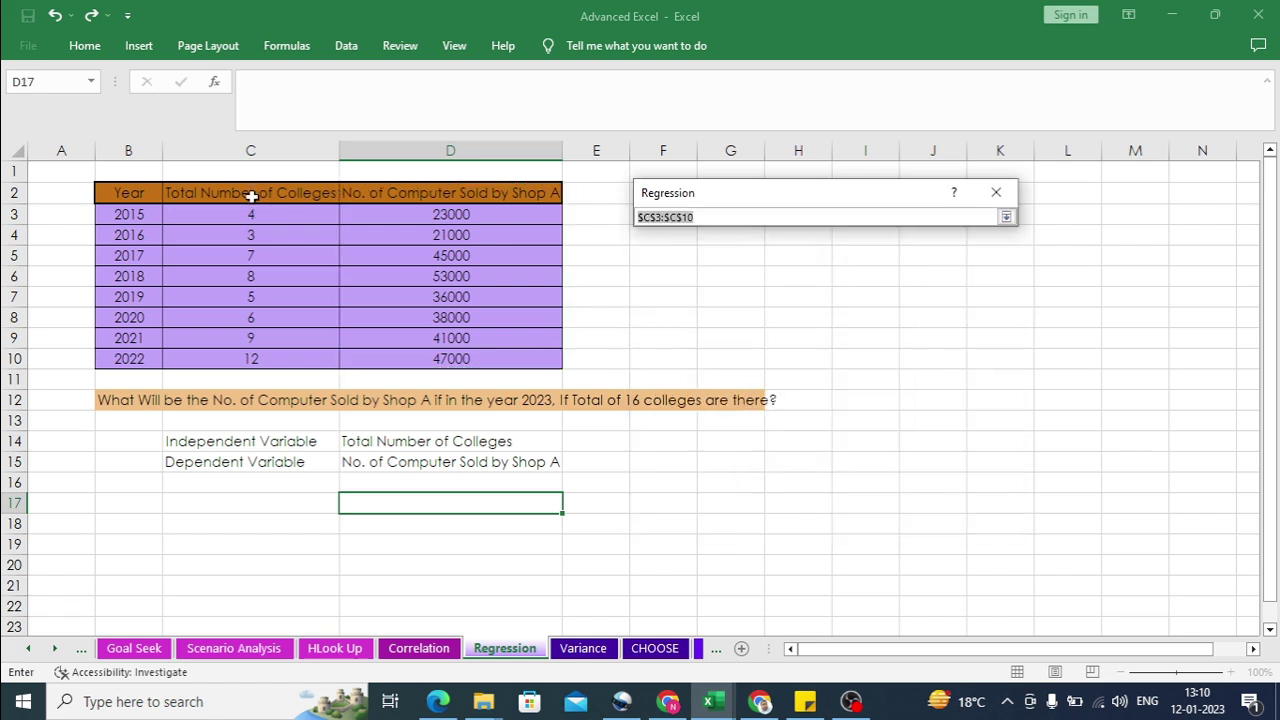
{"action": "left_click_drag", "start_coordinate": [250, 194], "coordinate": [251, 356]}
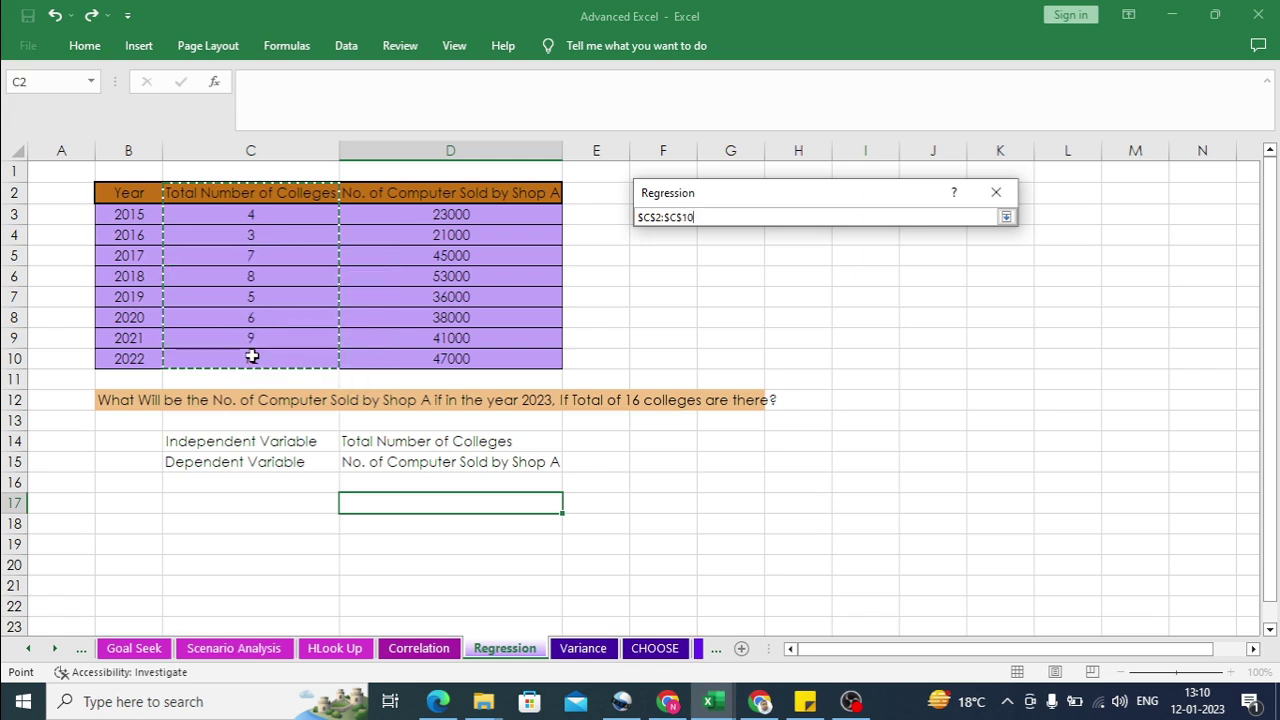
{"action": "left_click", "coordinate": [1007, 218]}
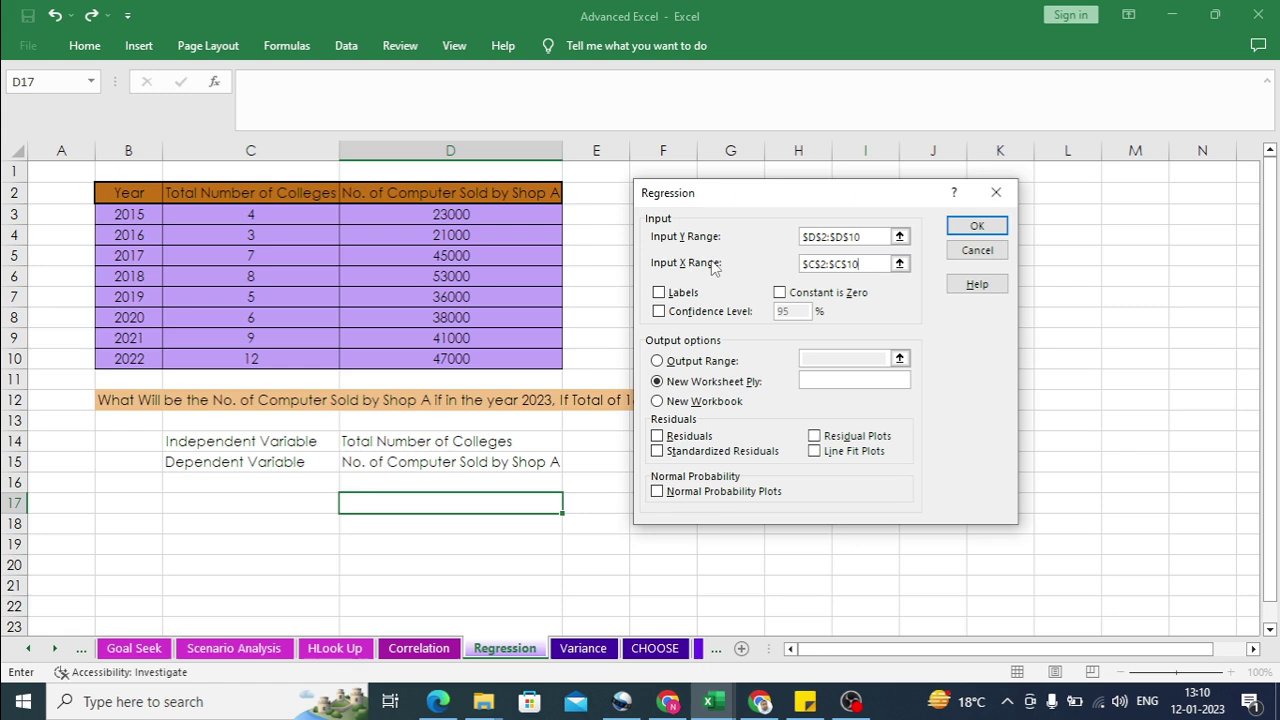
Step: Run the regression with Labels enabled and the Output Range set to G5
{"action": "left_click", "coordinate": [662, 293]}
{"action": "left_click", "coordinate": [660, 363]}
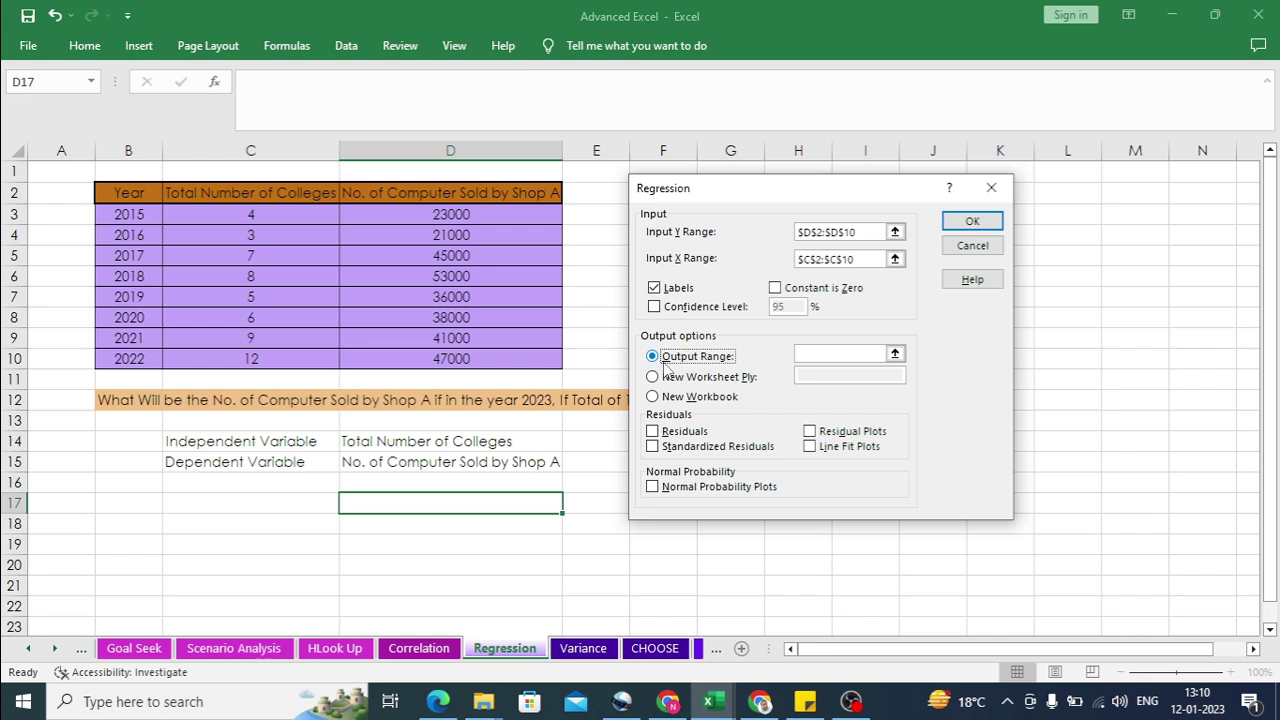
{"action": "left_click", "coordinate": [894, 353]}
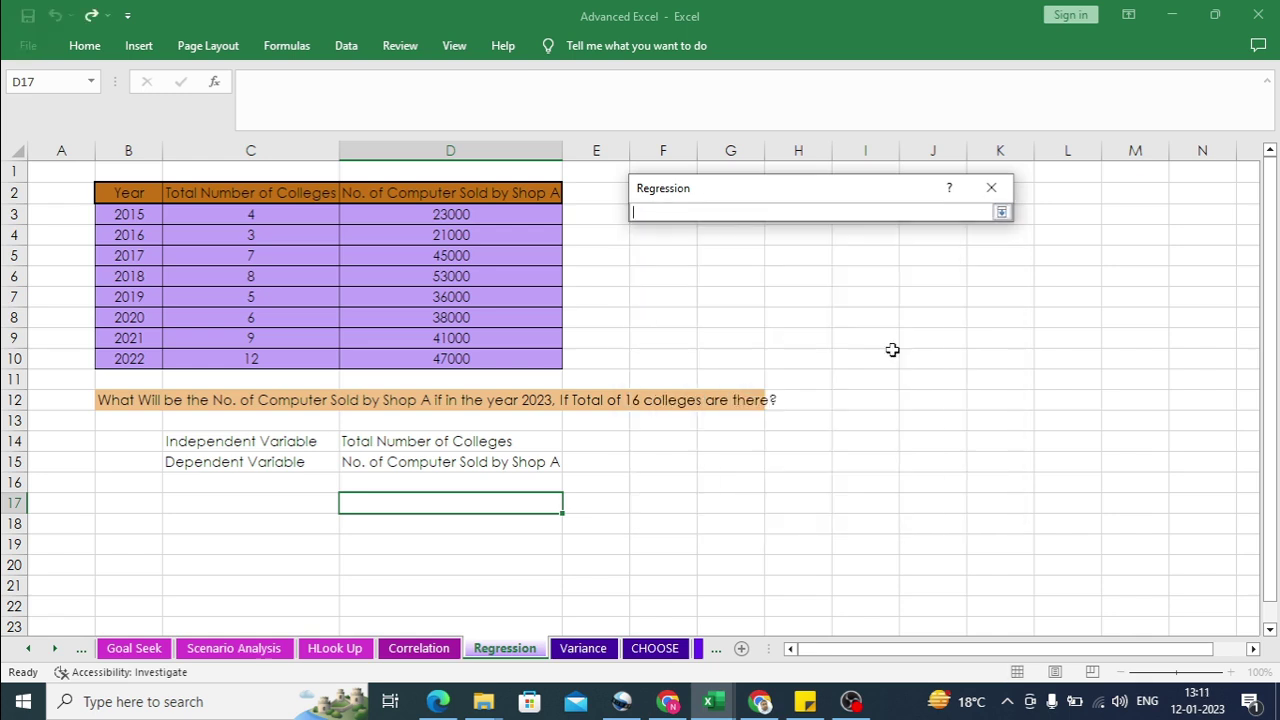
{"action": "left_click", "coordinate": [737, 261]}
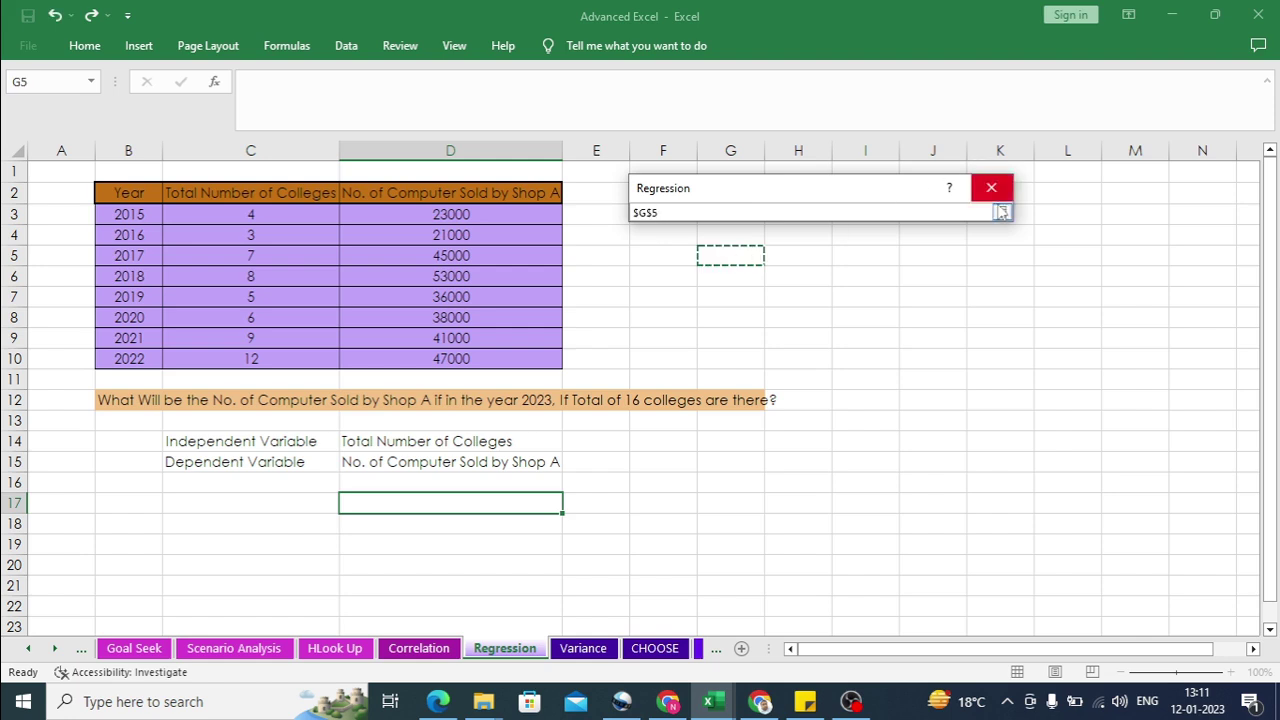
{"action": "left_click", "coordinate": [1001, 211]}
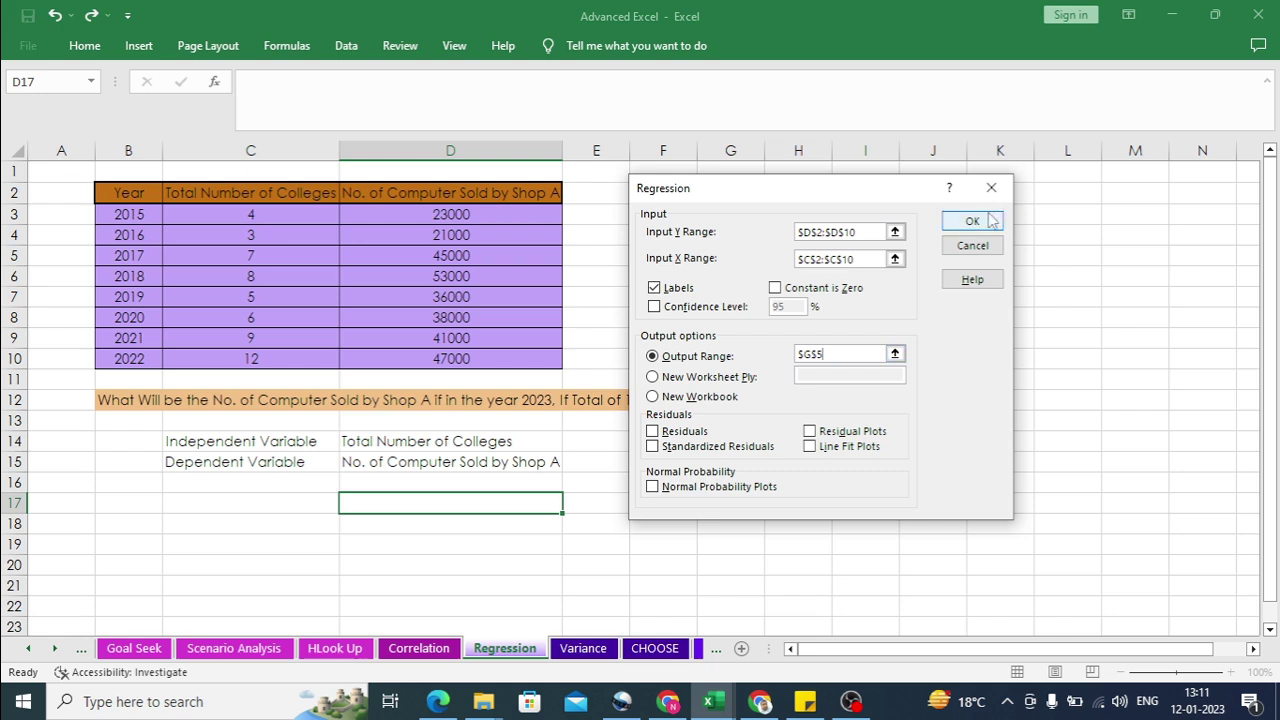
{"action": "left_click", "coordinate": [984, 219]}
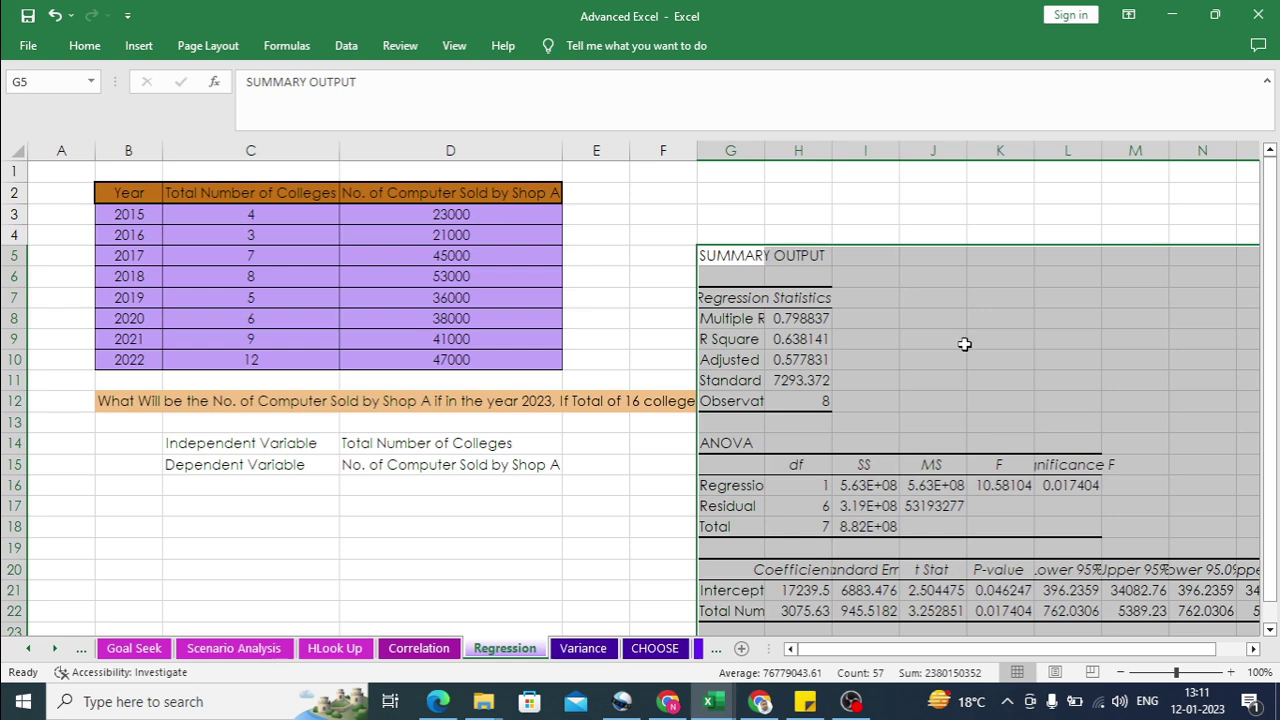
Step: Widen column G to fit its regression summary labels, and examine the R Square value
{"action": "left_click", "coordinate": [1269, 630]}
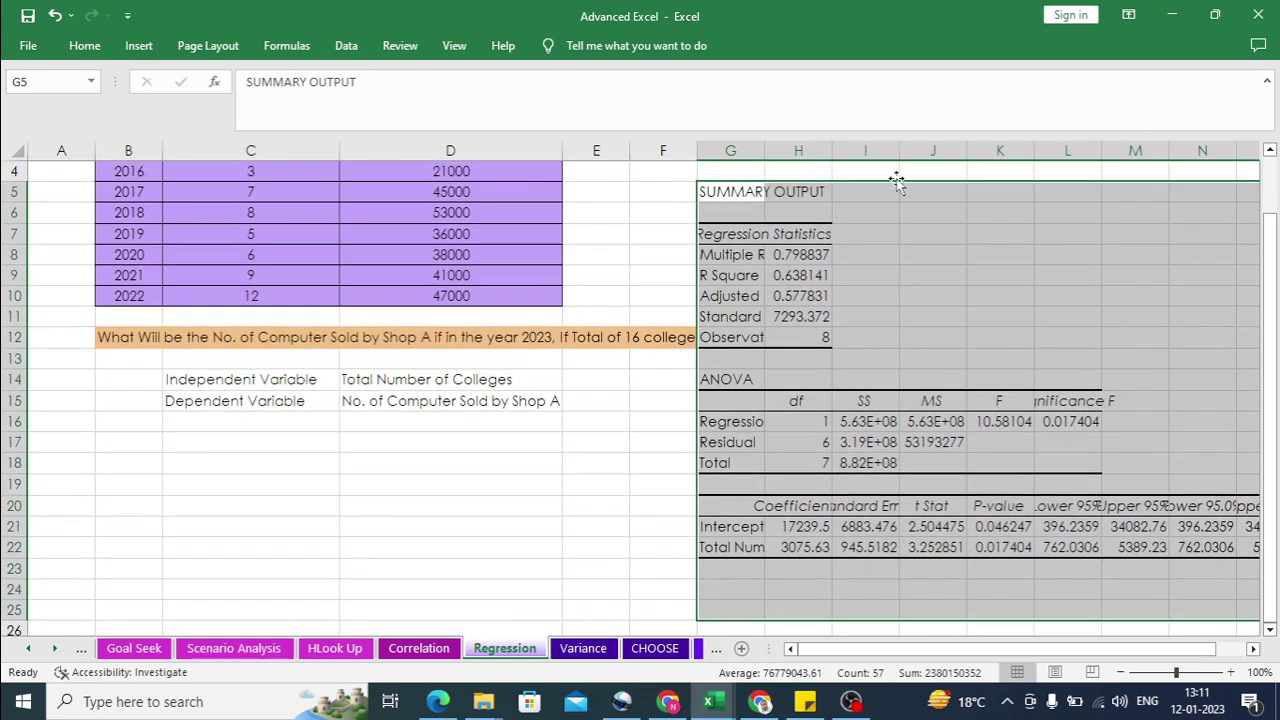
{"action": "double_click", "coordinate": [765, 150]}
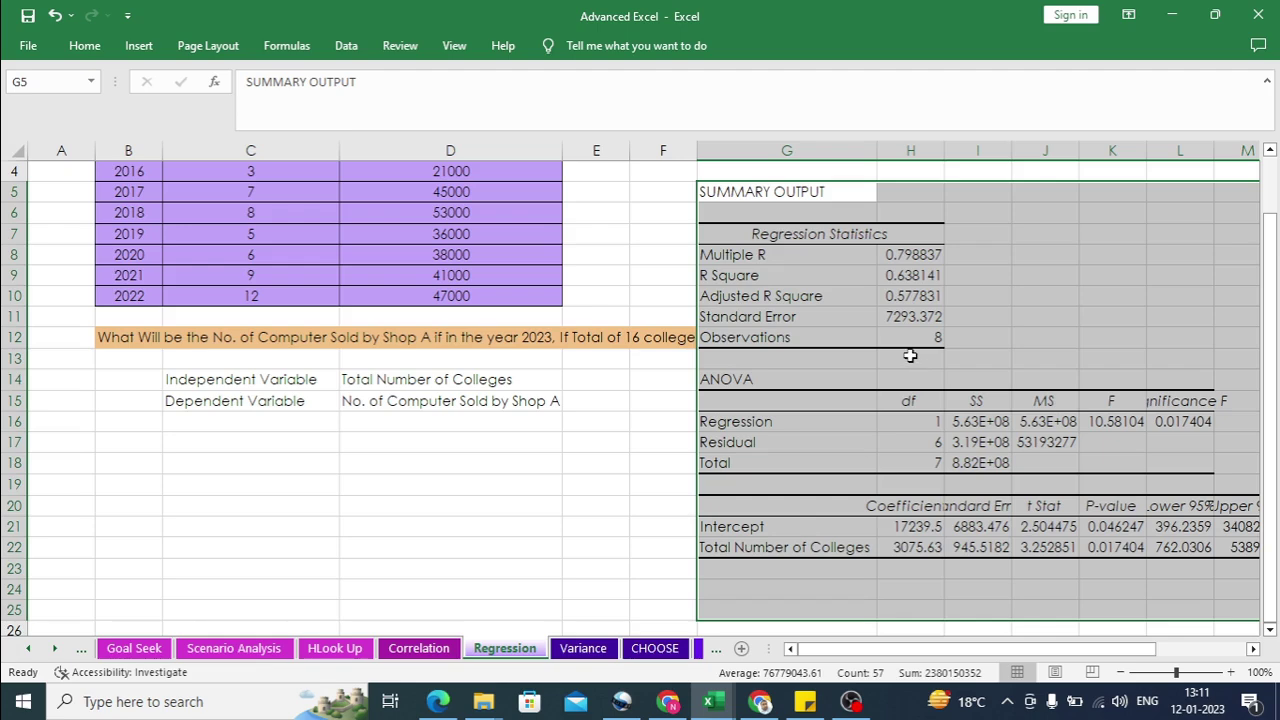
{"action": "left_click", "coordinate": [792, 272]}
{"action": "left_click_drag", "start_coordinate": [792, 272], "coordinate": [906, 275]}
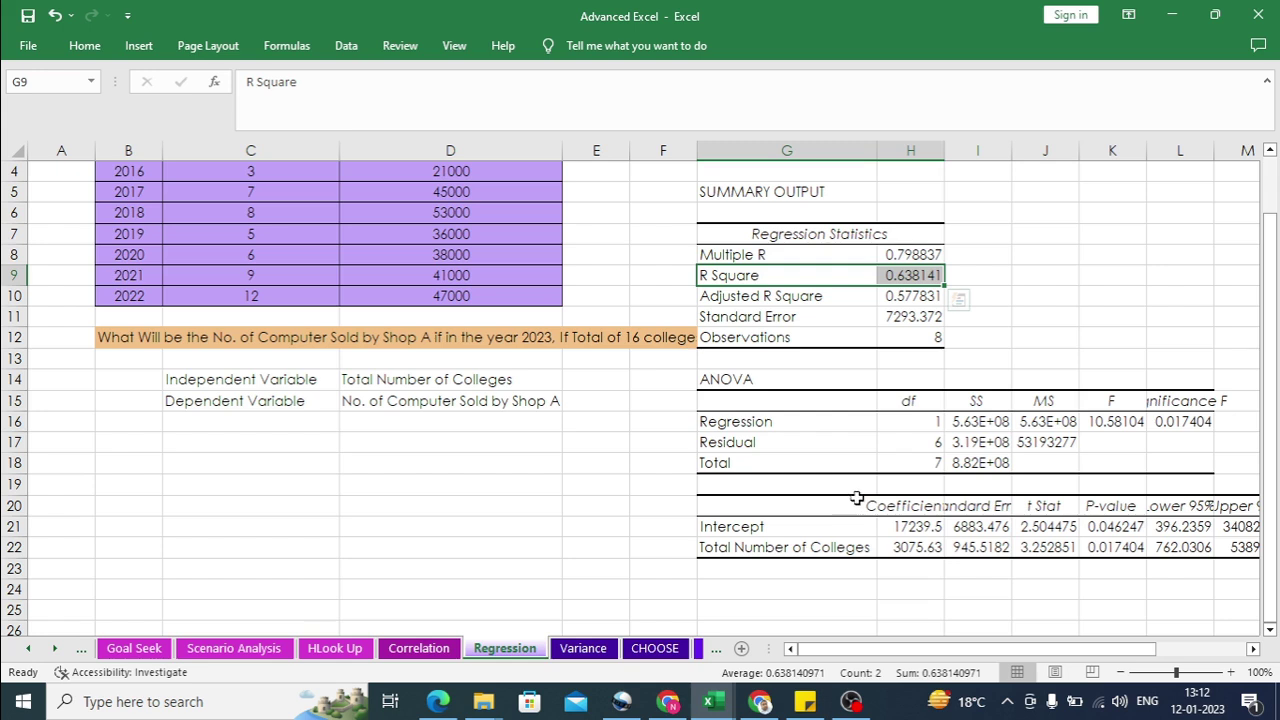
{"action": "left_click", "coordinate": [823, 355]}
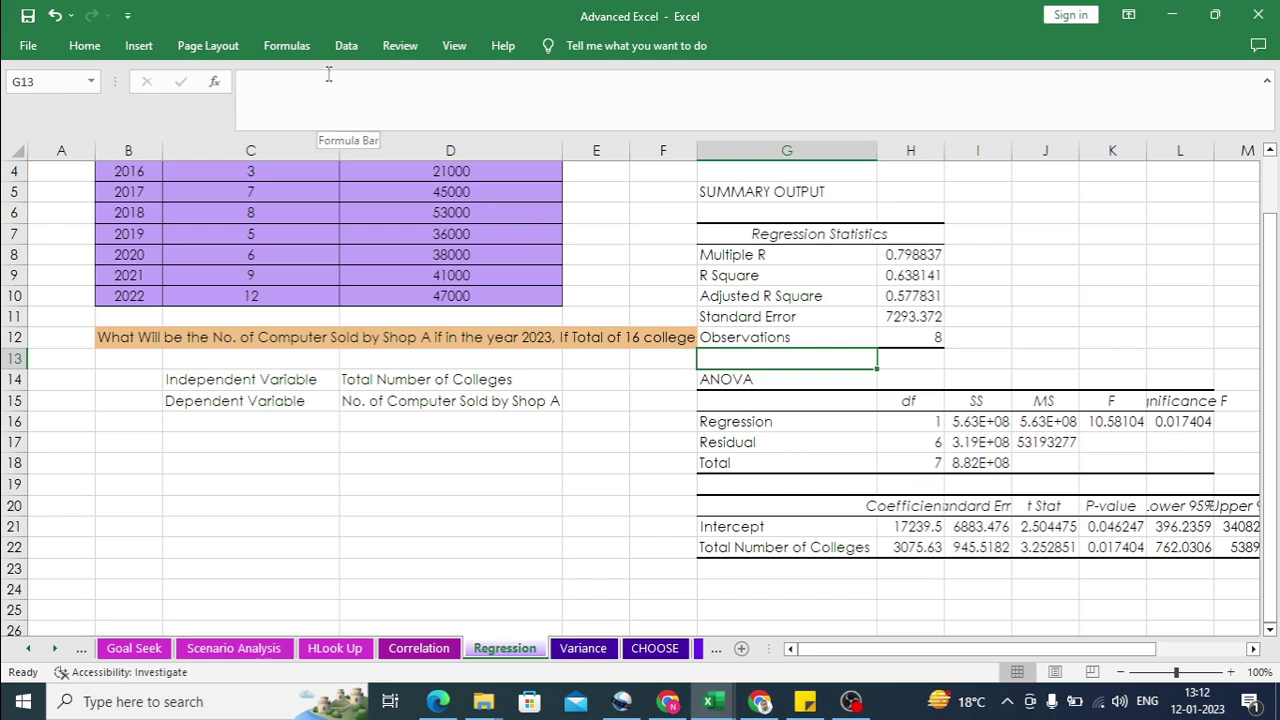
Step: Insert a 3-D bubble chart from the college and computer sales data in C2:D10
{"action": "left_click", "coordinate": [346, 46]}
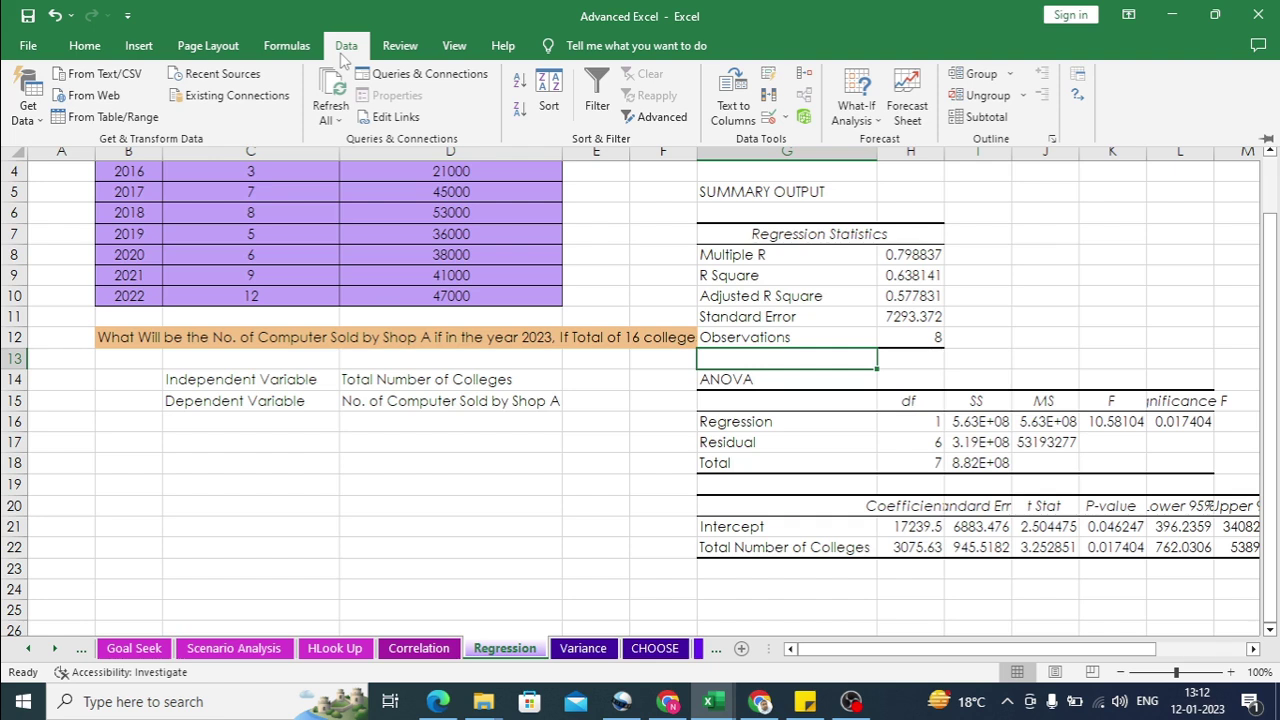
{"action": "left_click", "coordinate": [140, 47]}
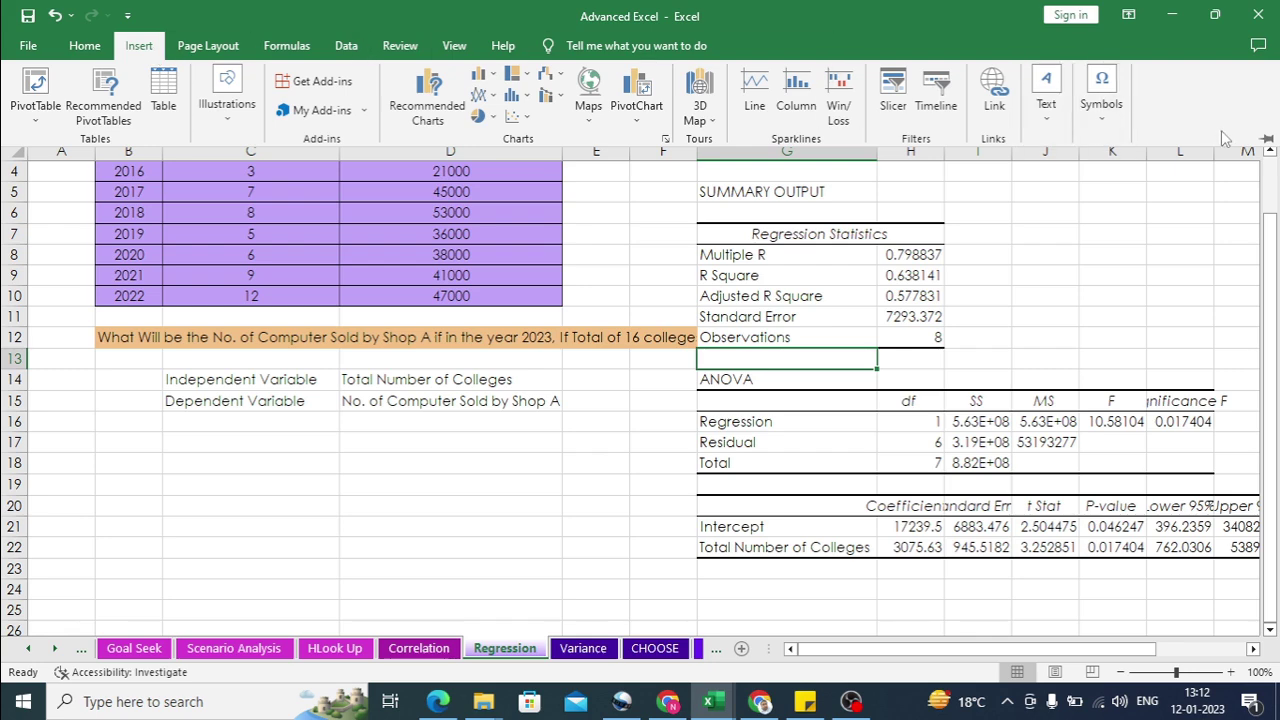
{"action": "left_click", "coordinate": [1268, 150]}
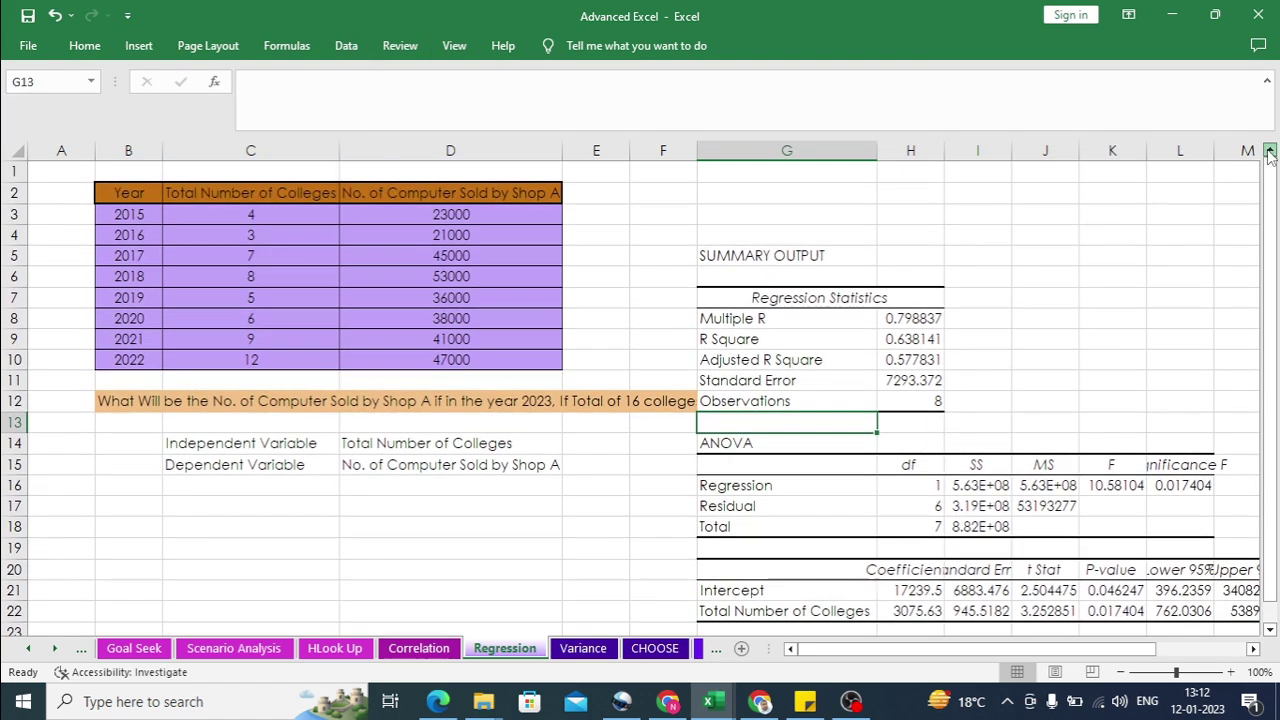
{"action": "left_click", "coordinate": [139, 46]}
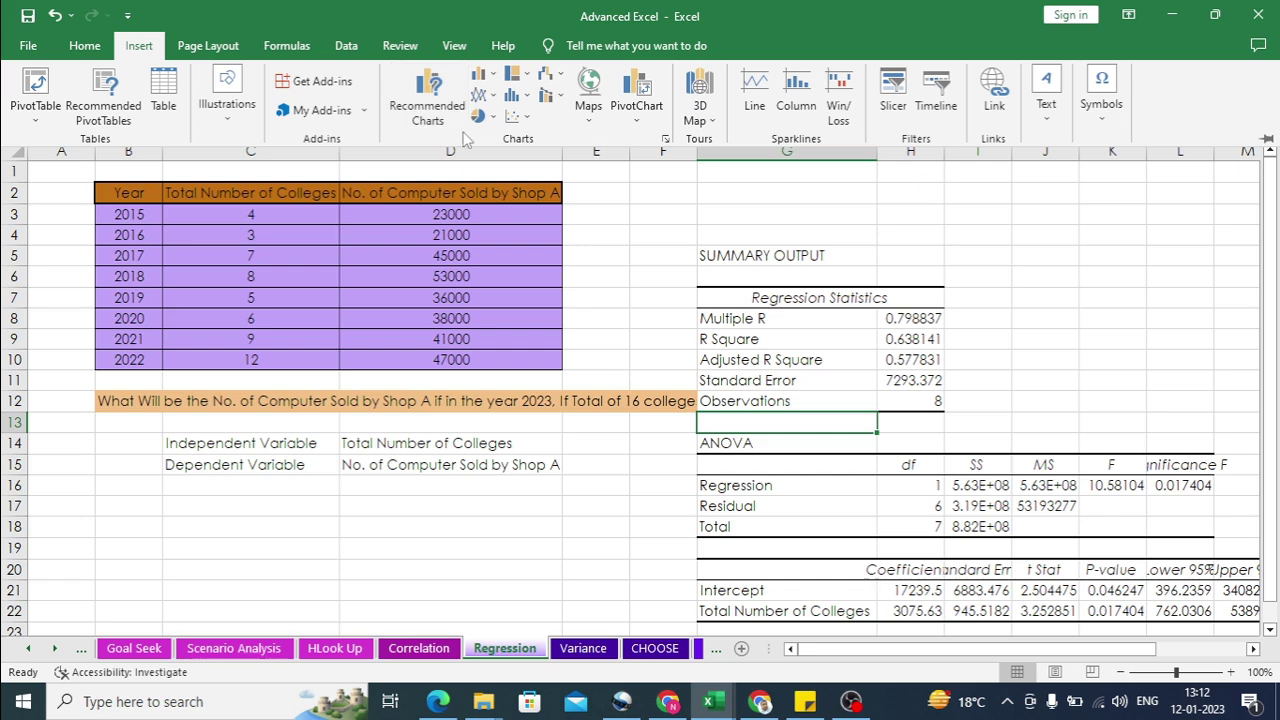
{"action": "left_click", "coordinate": [250, 204]}
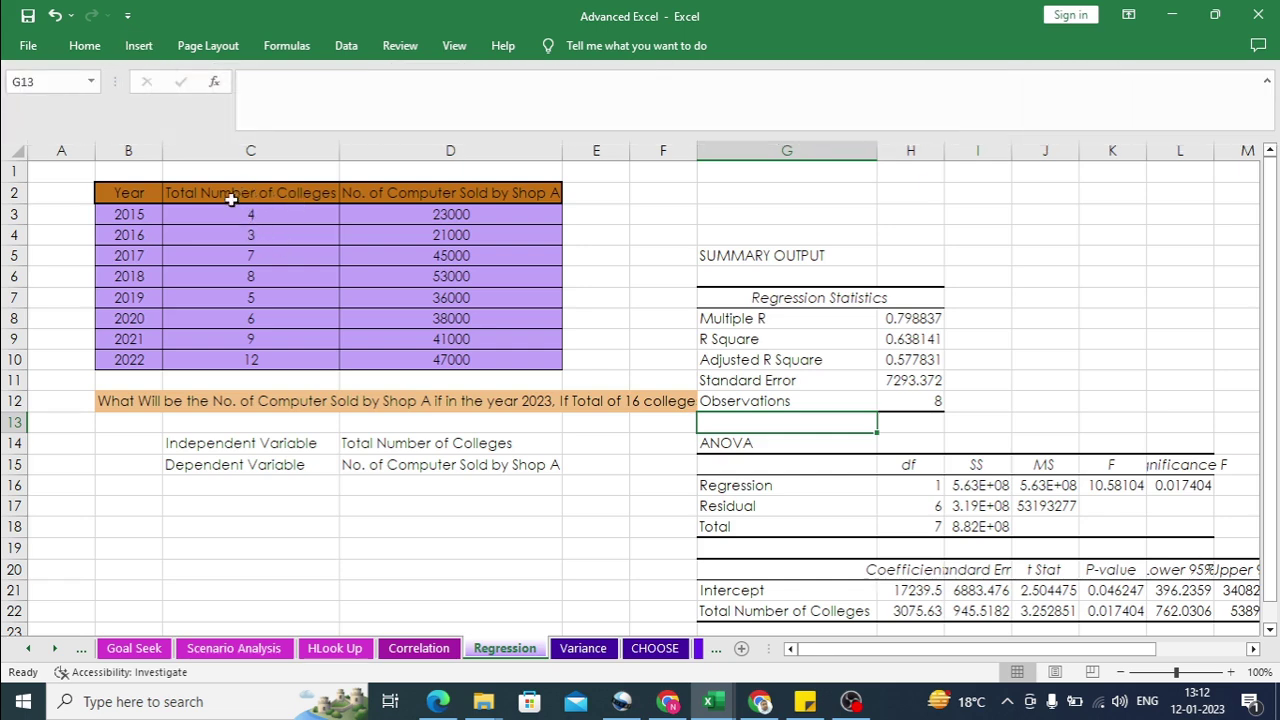
{"action": "left_click", "coordinate": [229, 194]}
{"action": "left_click_drag", "start_coordinate": [229, 194], "coordinate": [400, 351]}
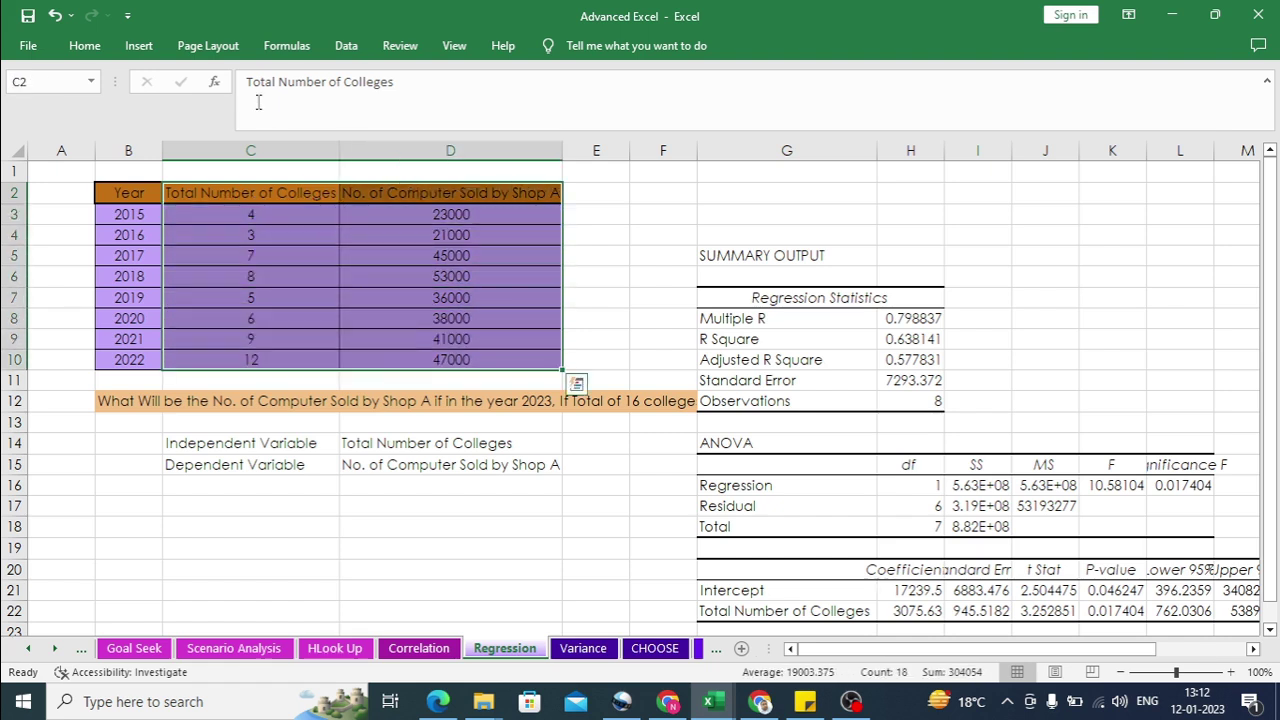
{"action": "left_click", "coordinate": [139, 46]}
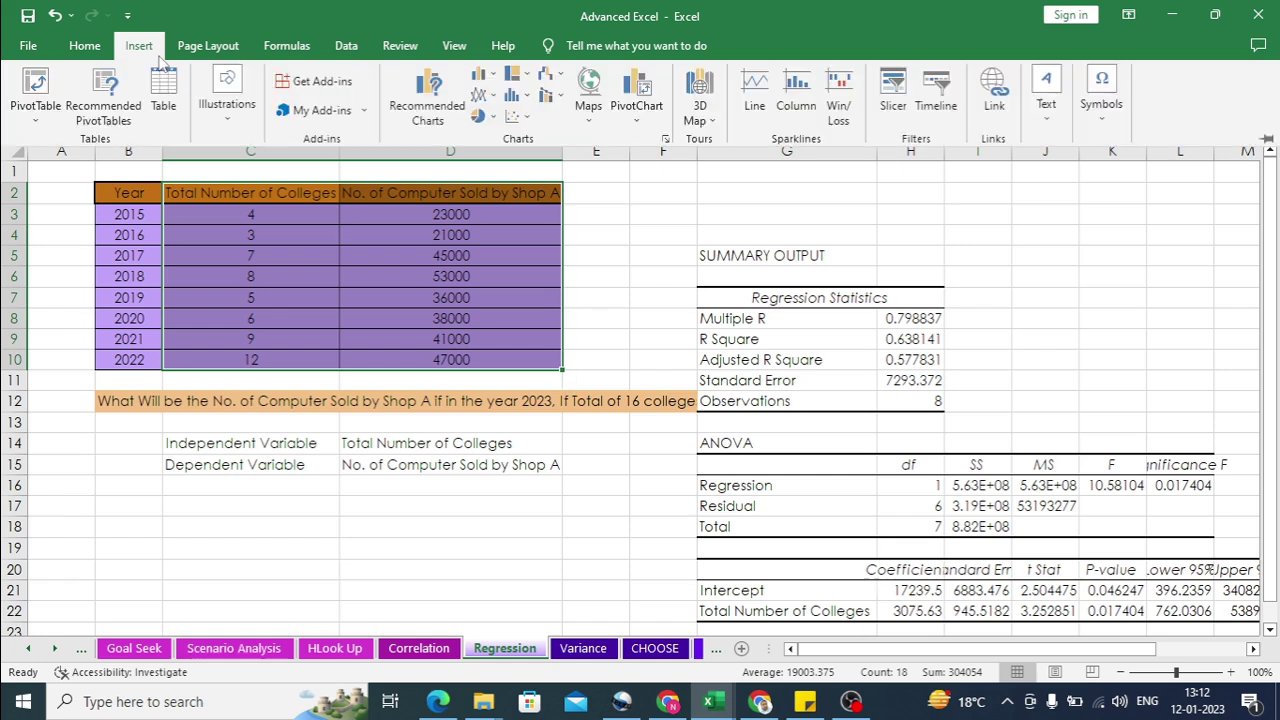
{"action": "left_click", "coordinate": [529, 119]}
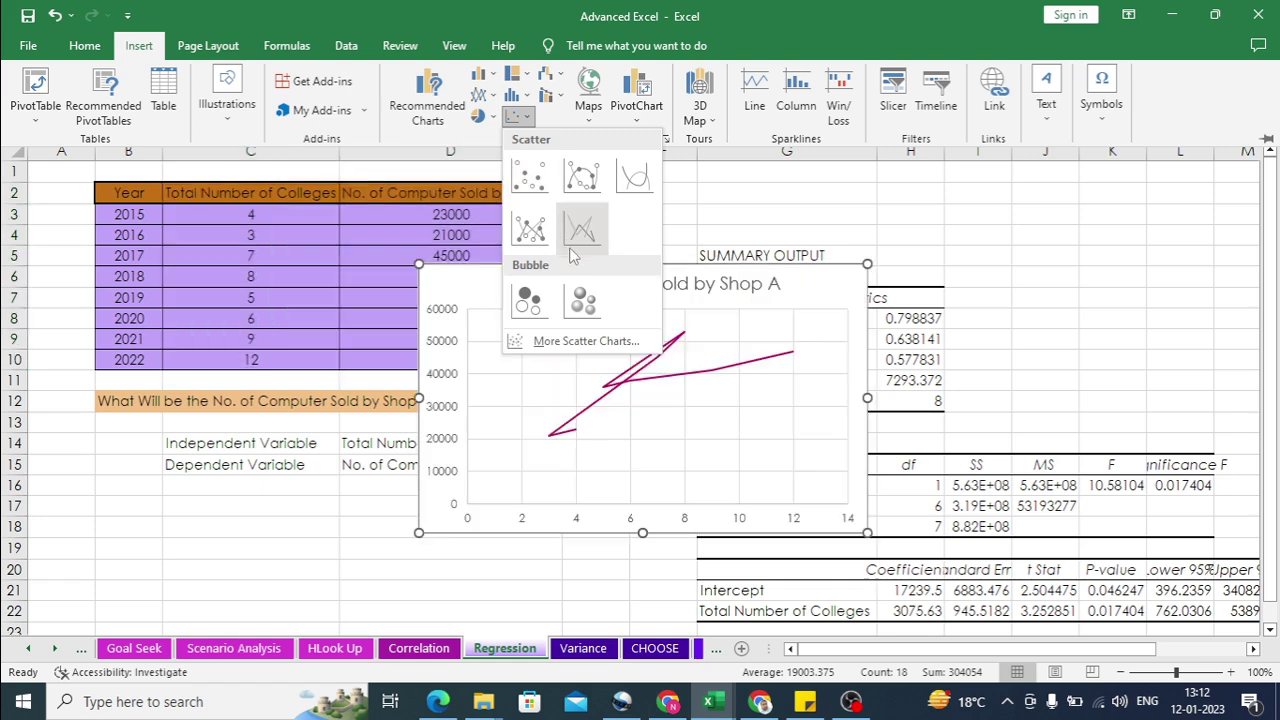
{"action": "left_click", "coordinate": [581, 298]}
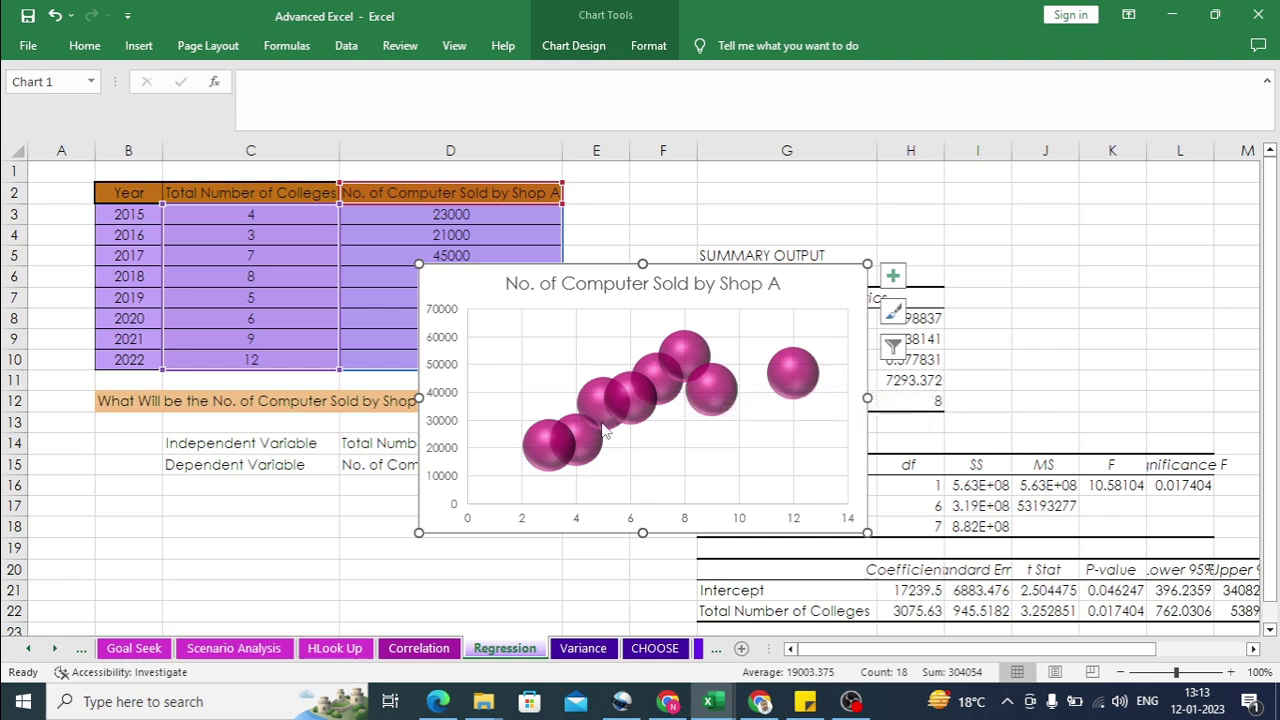
Step: Add a linear trendline to the bubble chart's data series
{"action": "mouse_move", "coordinate": [603, 430]}
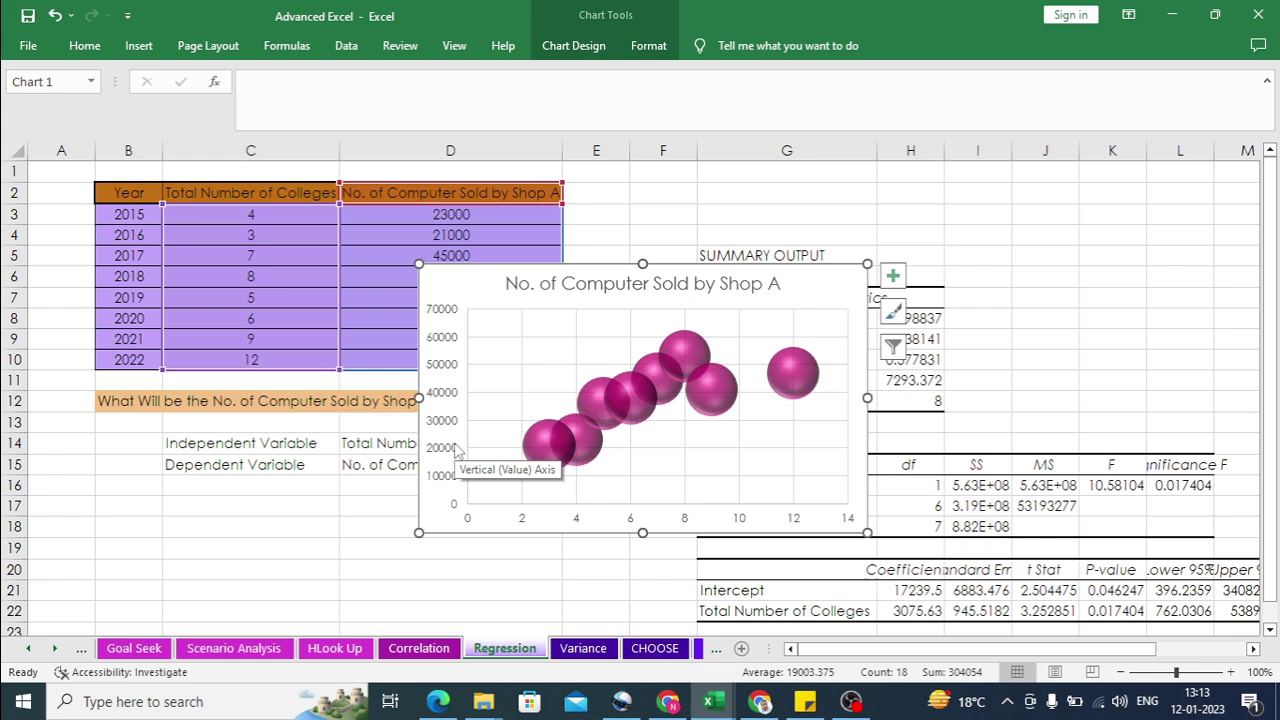
{"action": "left_click", "coordinate": [733, 392]}
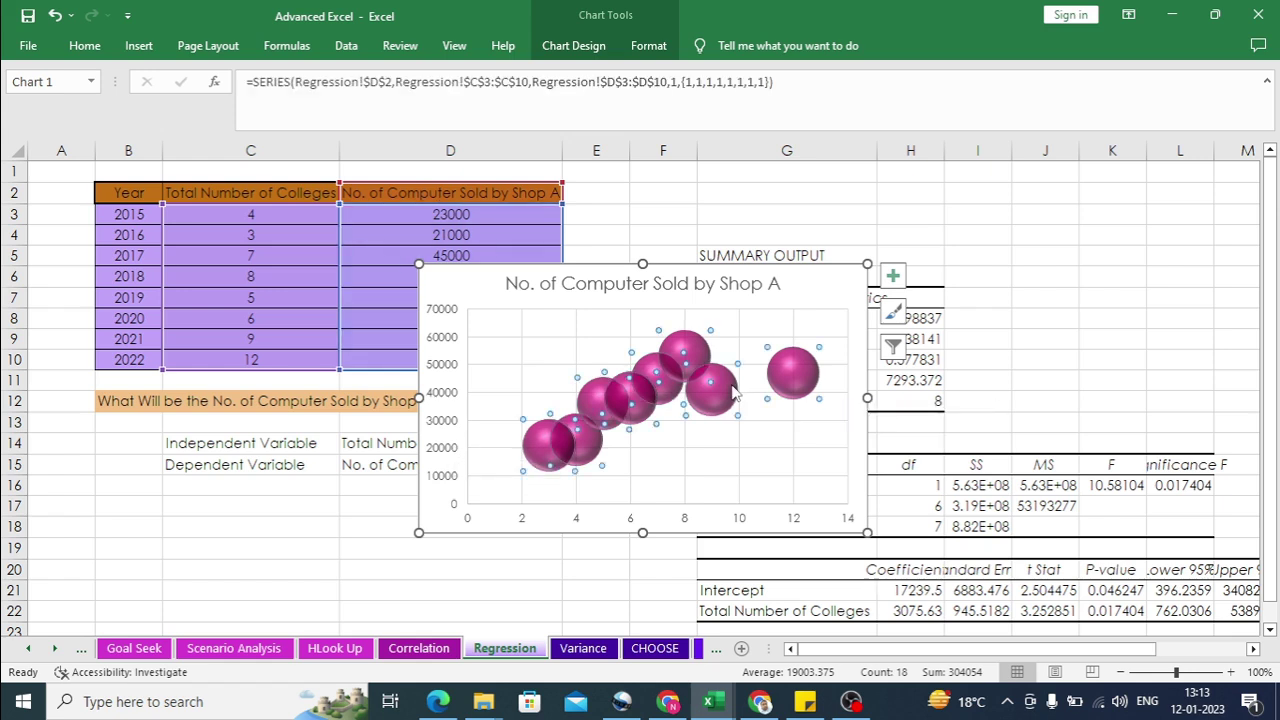
{"action": "right_click", "coordinate": [733, 392]}
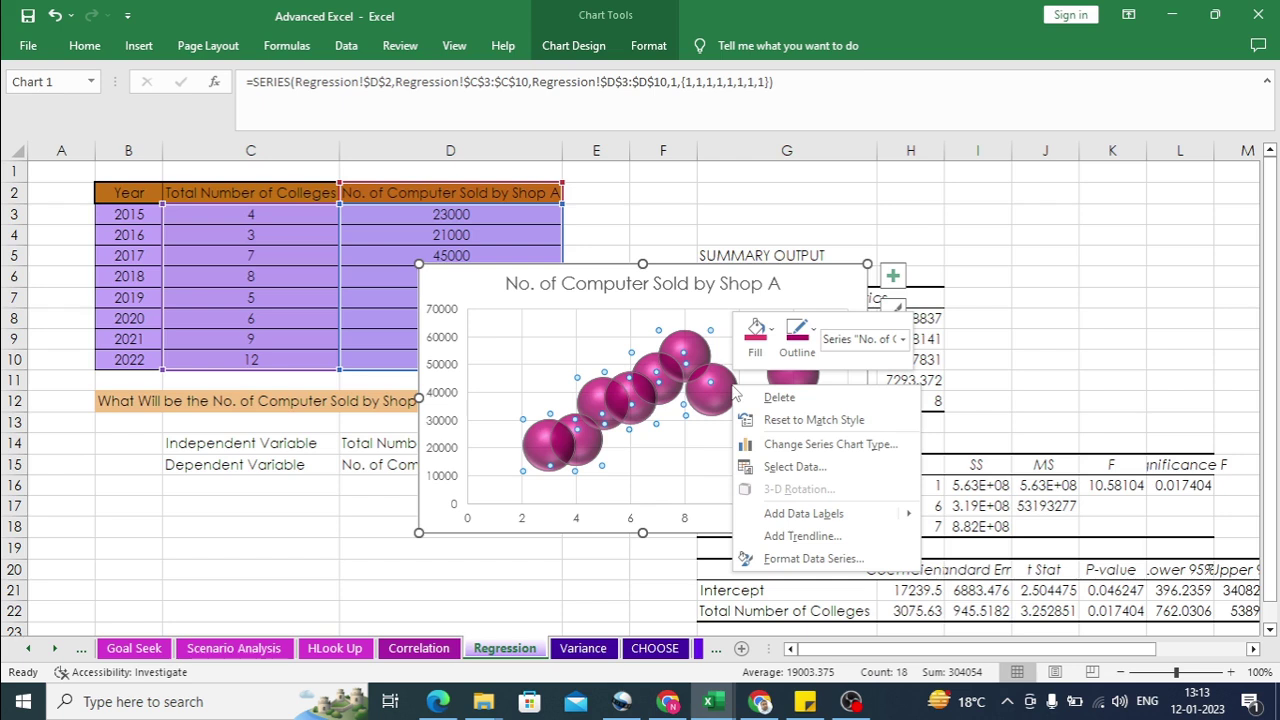
{"action": "left_click", "coordinate": [835, 537]}
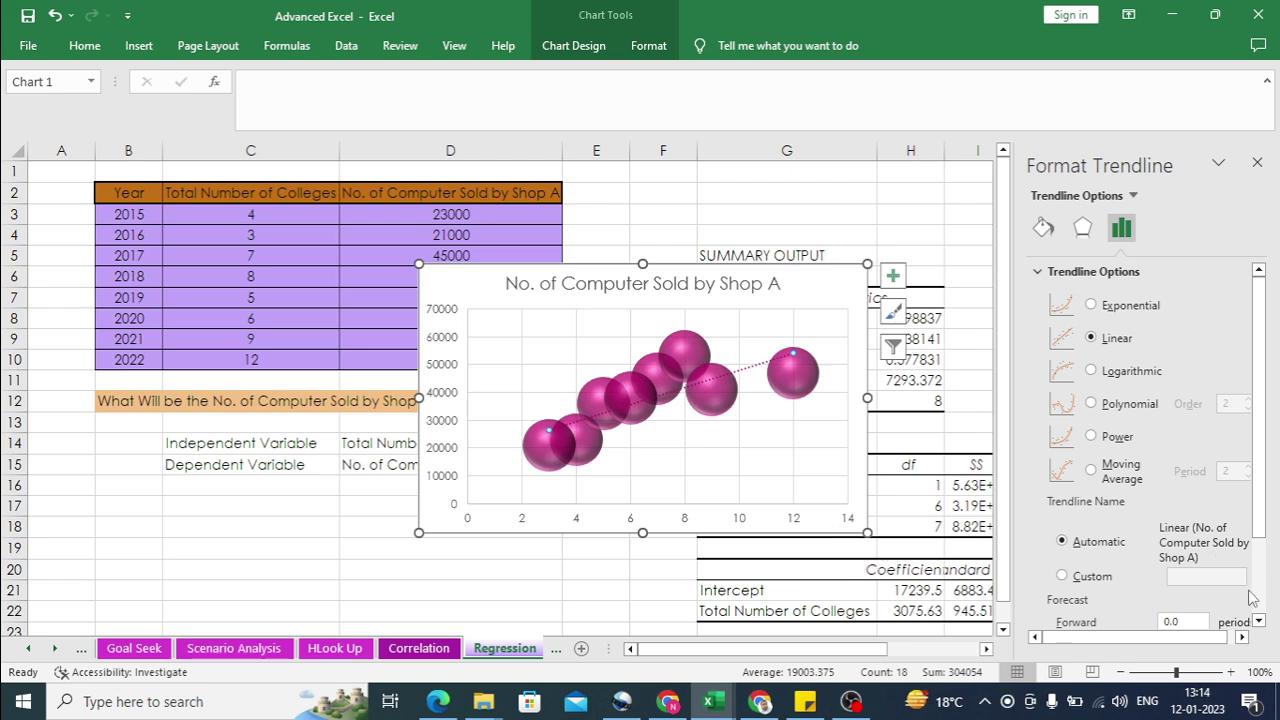
Step: Display the trendline's equation on the chart and move its label to the empty area below the bubbles
{"action": "left_click", "coordinate": [1259, 620]}
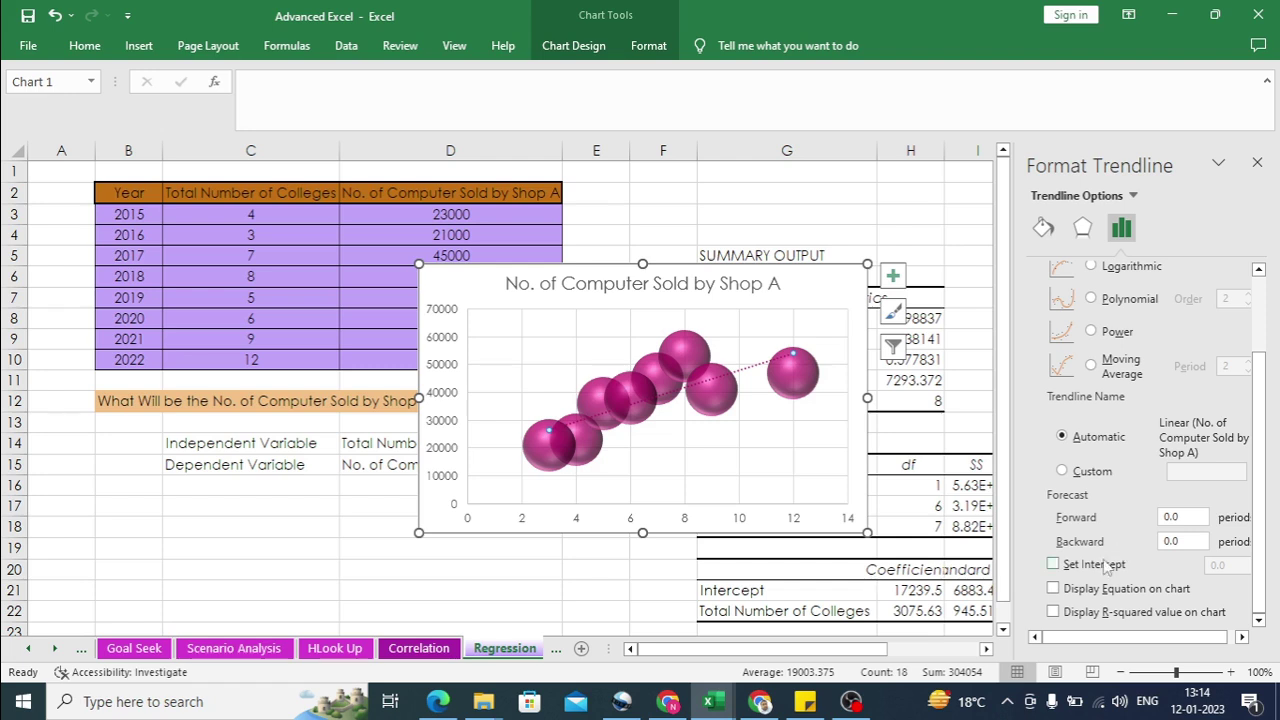
{"action": "left_click", "coordinate": [1055, 590]}
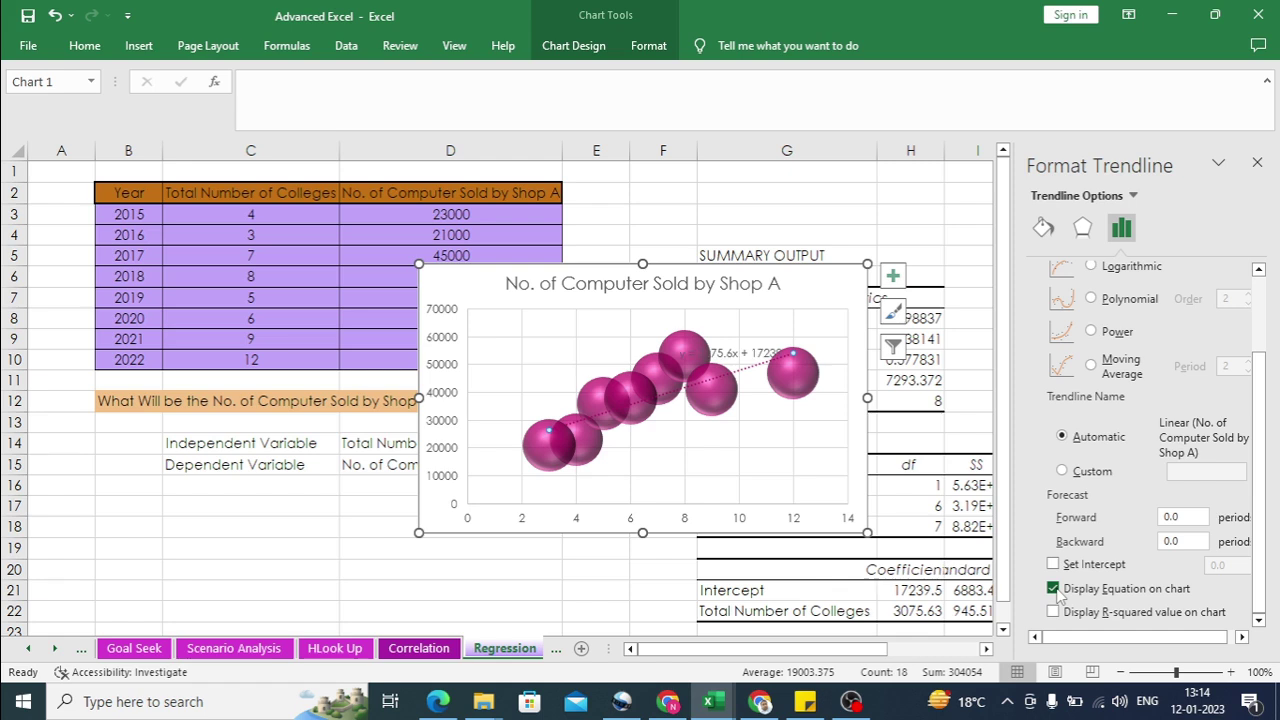
{"action": "left_click", "coordinate": [762, 353]}
{"action": "left_click_drag", "start_coordinate": [762, 353], "coordinate": [765, 446]}
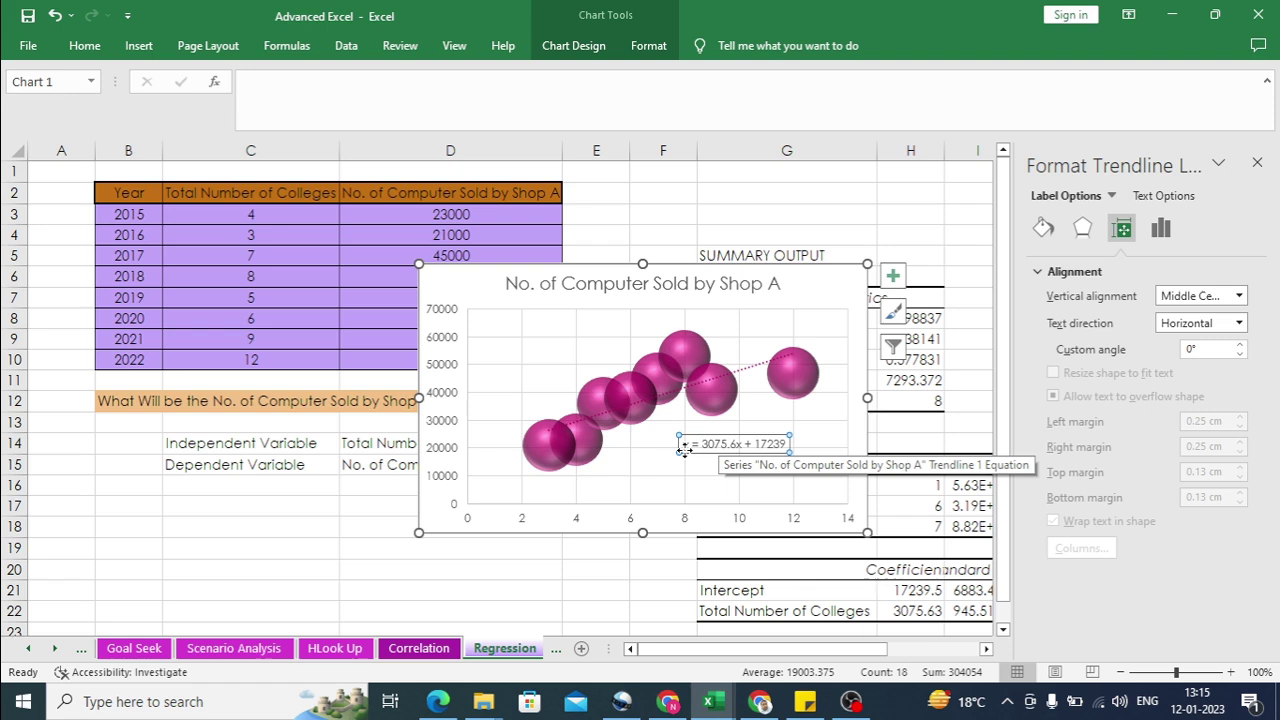
Step: Try to enter the incomplete formula =3076.6* in cell D20
{"action": "left_click", "coordinate": [391, 572]}
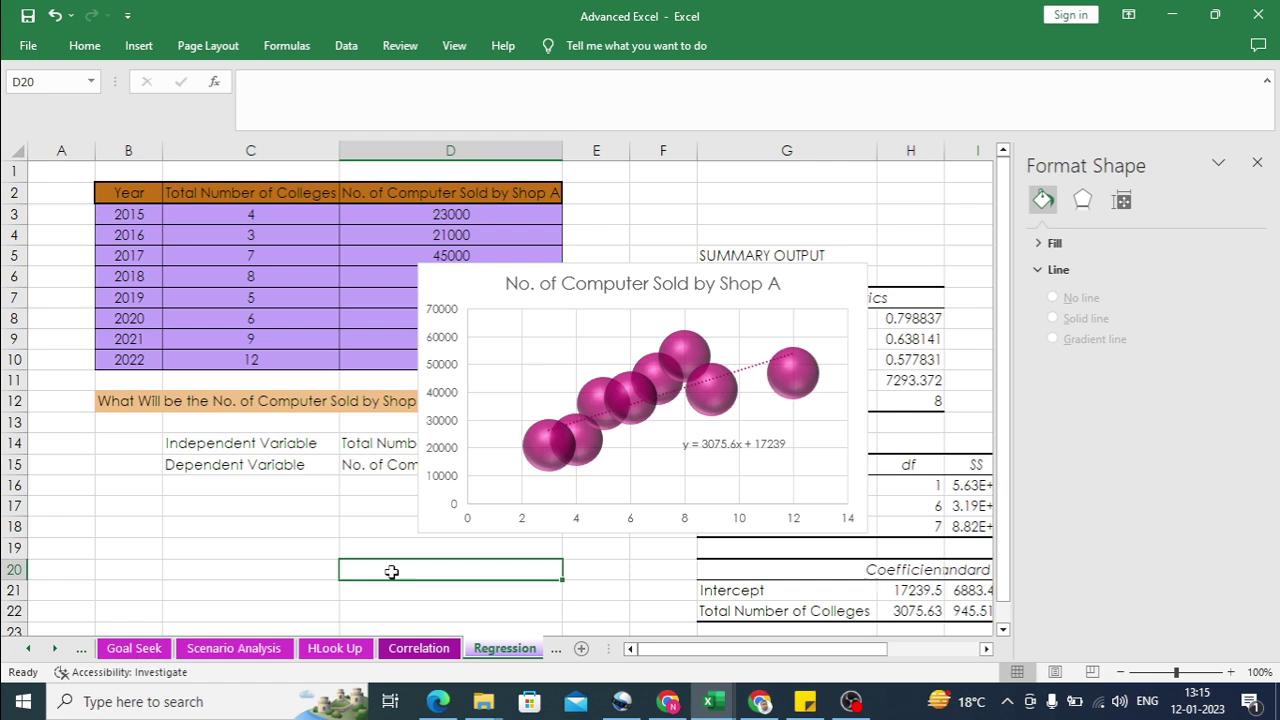
{"action": "type", "text": "="}
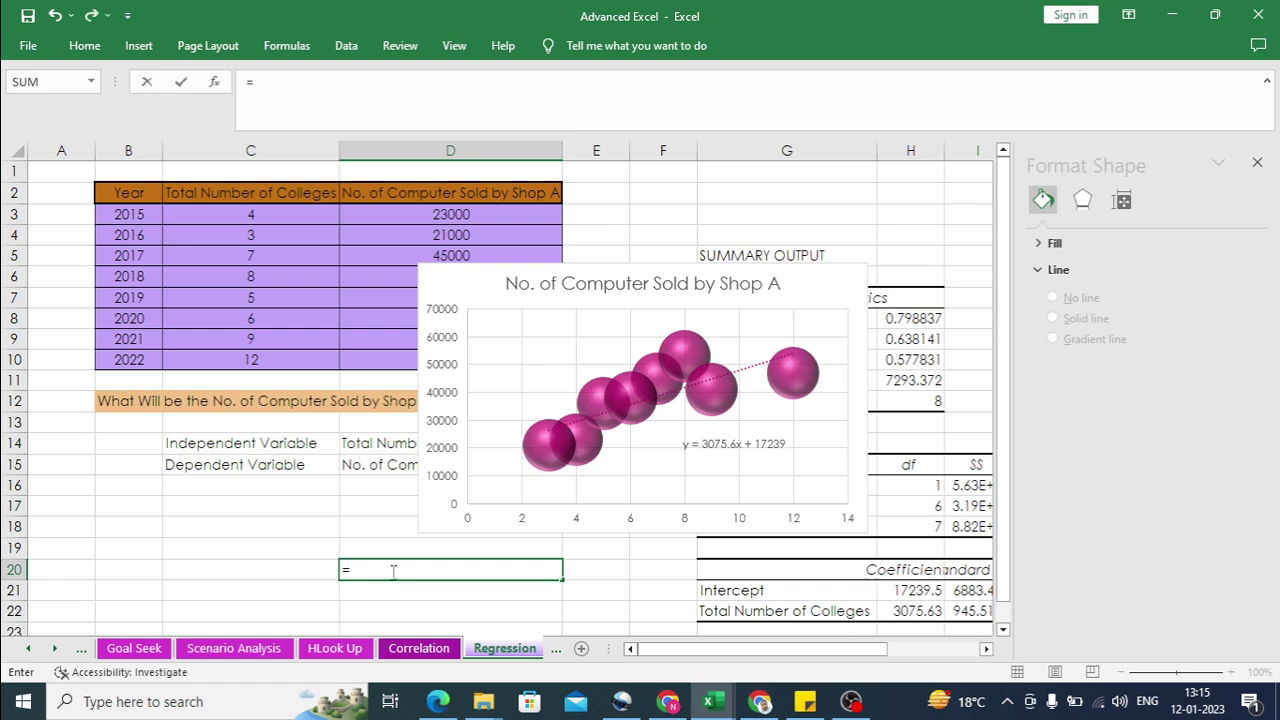
{"action": "type", "text": "3076."}
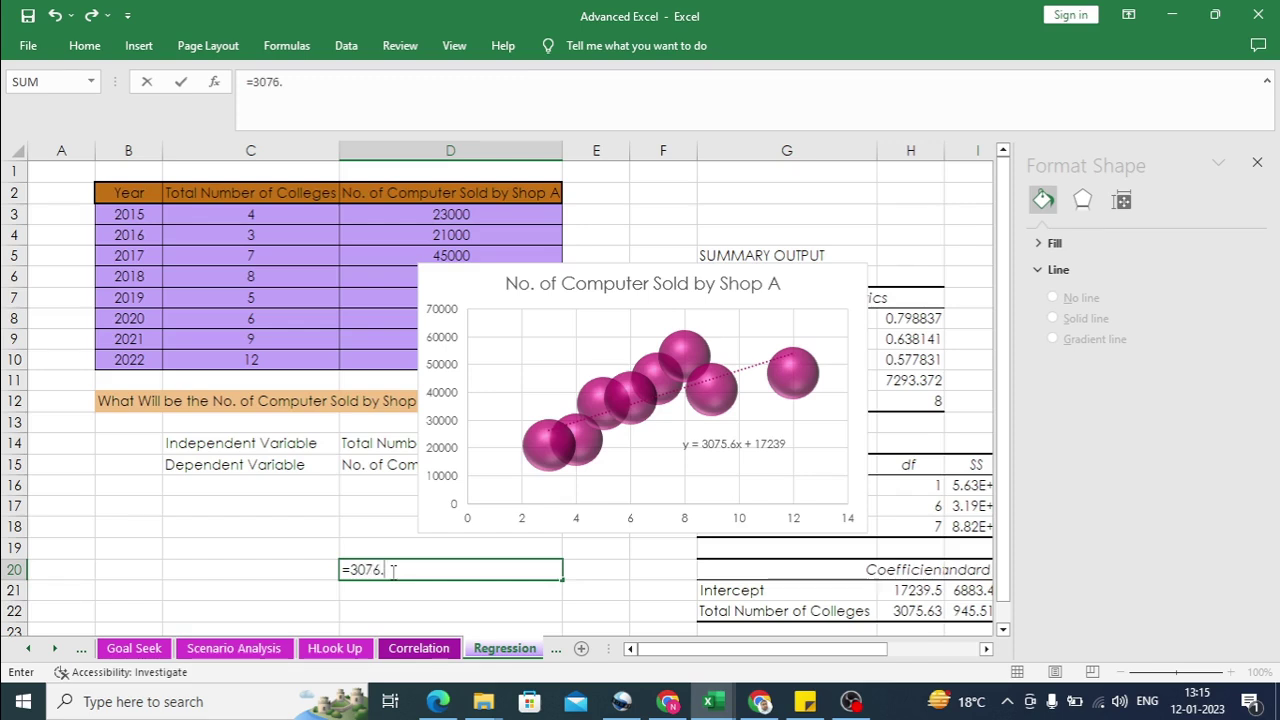
{"action": "type", "text": "6*"}
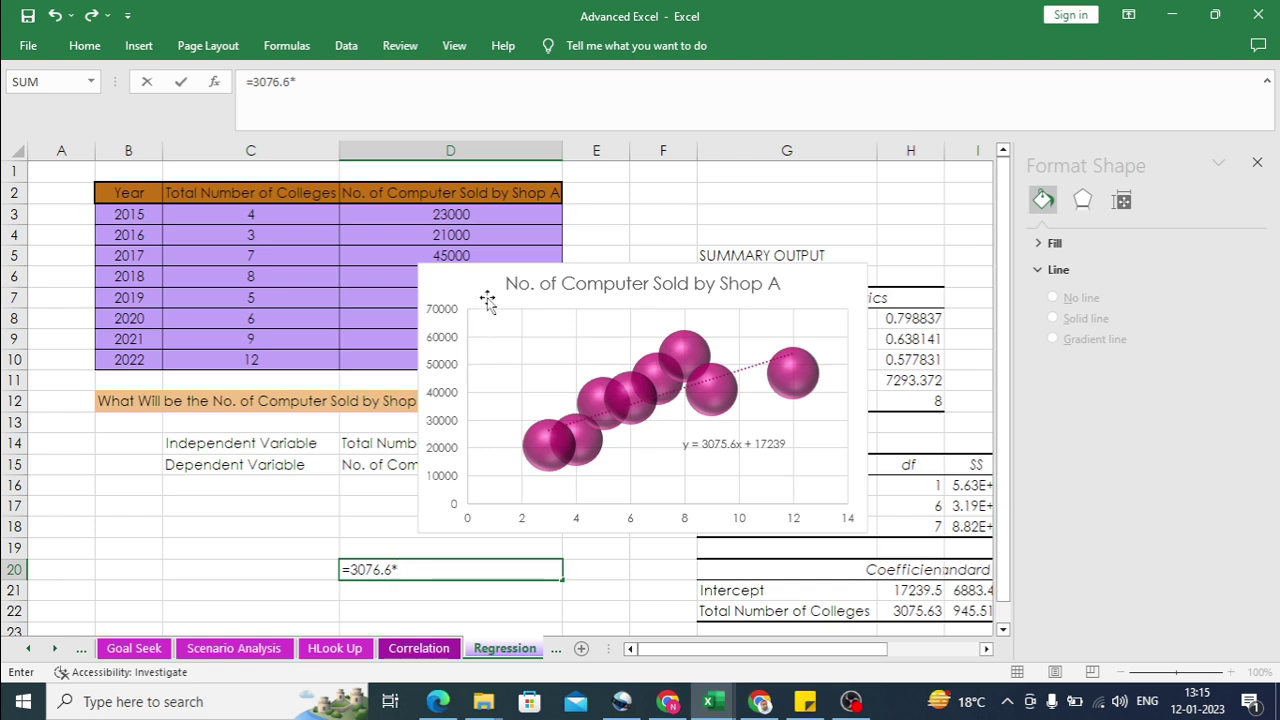
{"action": "key", "text": "Return"}
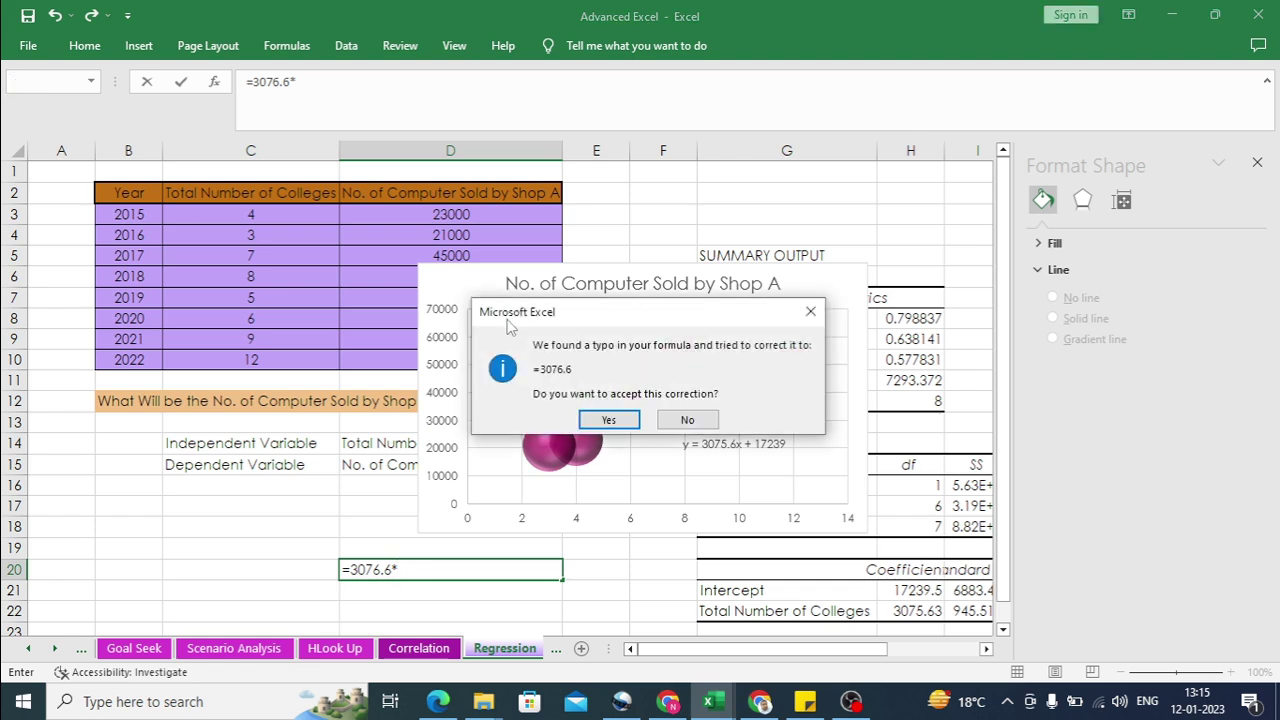
{"action": "left_click", "coordinate": [679, 421]}
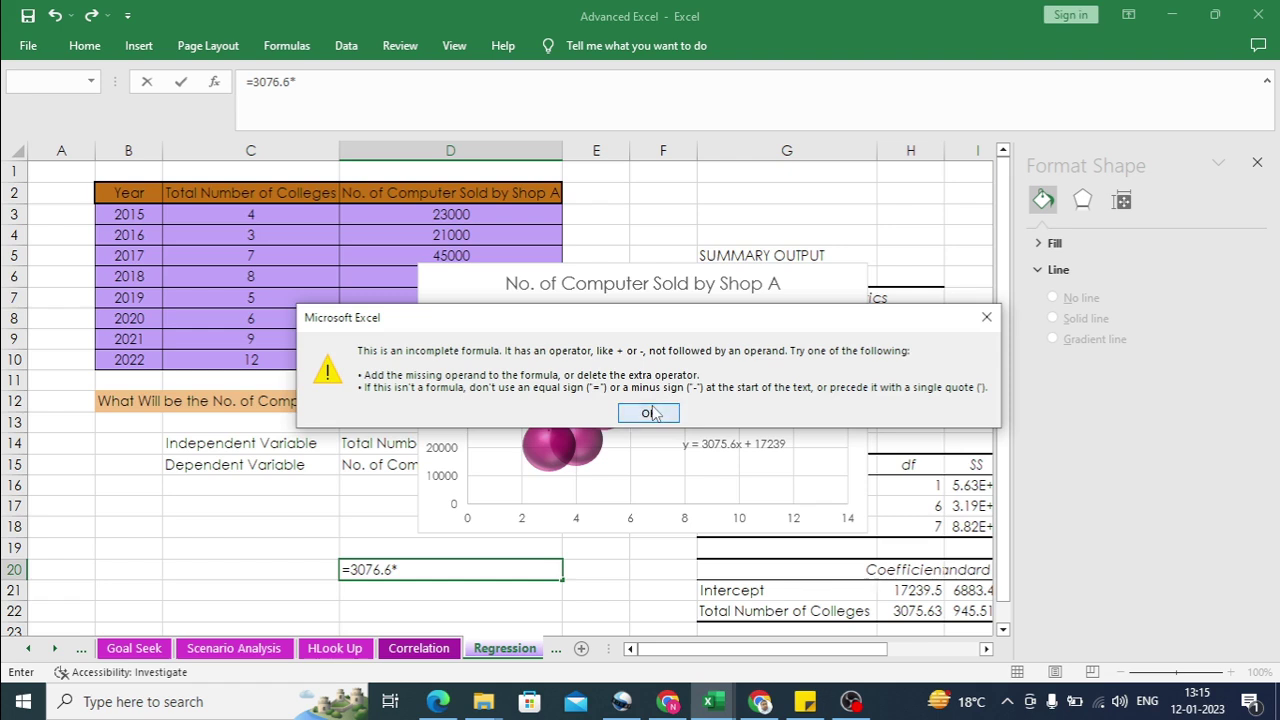
{"action": "left_click", "coordinate": [655, 415]}
{"action": "key", "text": "Return"}
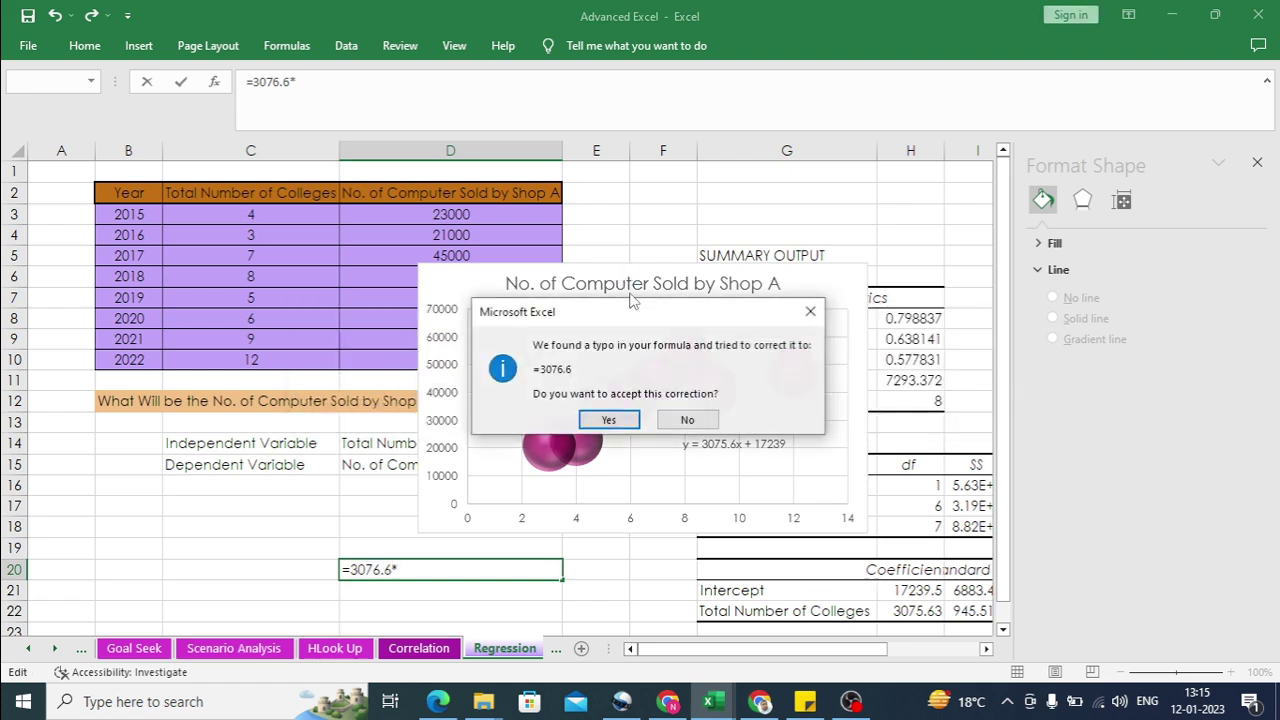
{"action": "left_click", "coordinate": [810, 312]}
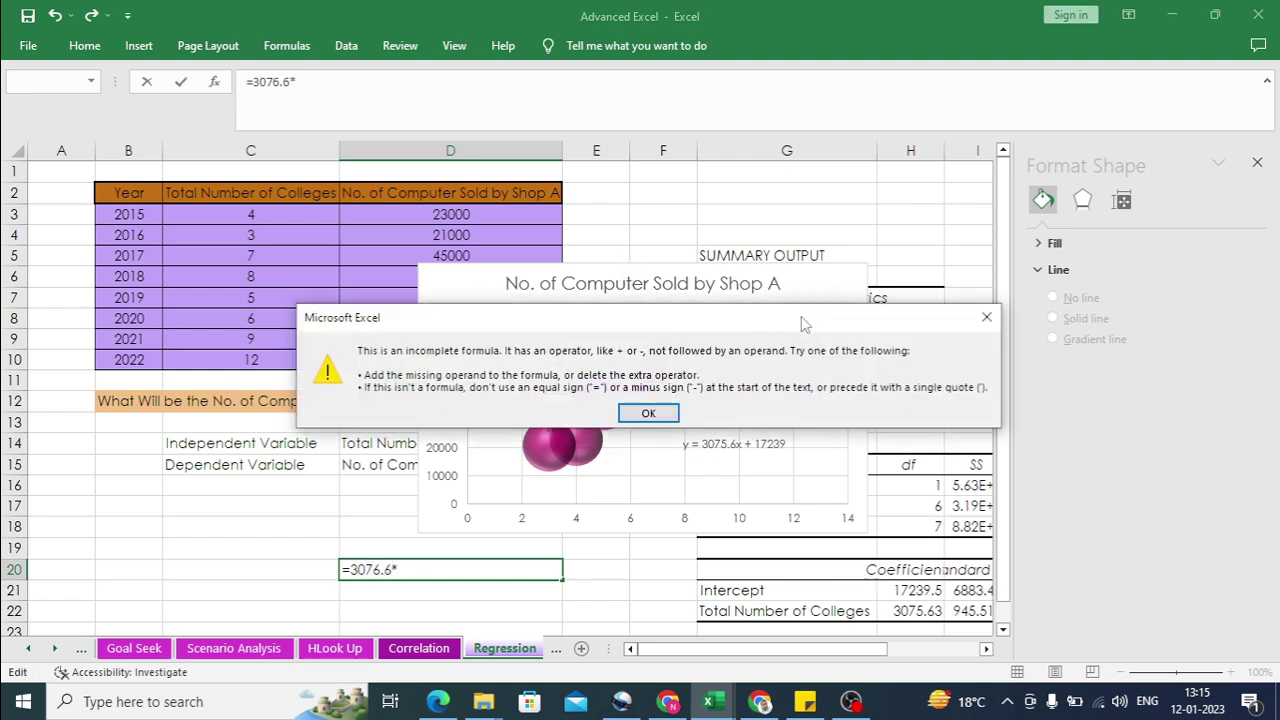
{"action": "left_click", "coordinate": [648, 415]}
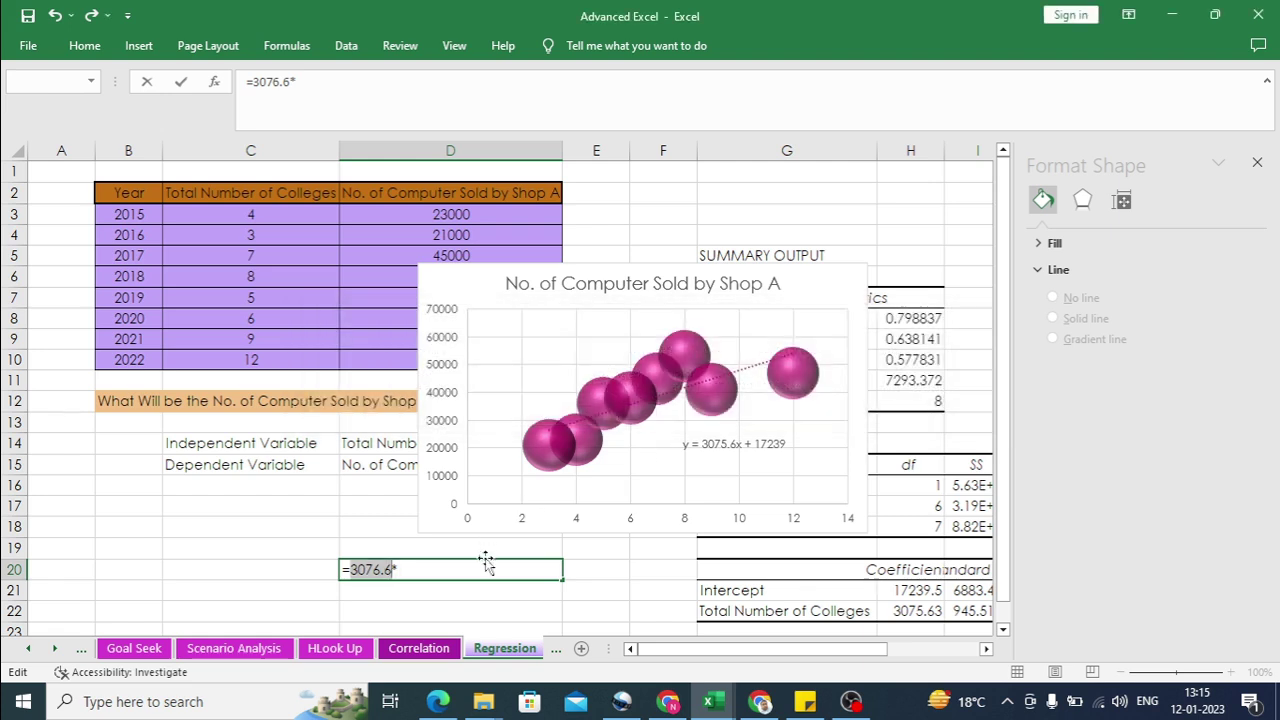
Step: Clear the incomplete formula from cell D20, leaving the cell empty
{"action": "left_click", "coordinate": [487, 568]}
{"action": "key", "text": "BackSpace"}
{"action": "key", "text": "BackSpace"}
{"action": "key", "text": "BackSpace"}
{"action": "key", "text": "BackSpace"}
{"action": "key", "text": "BackSpace"}
{"action": "key", "text": "BackSpace"}
{"action": "key", "text": "BackSpace"}
{"action": "key", "text": "BackSpace"}
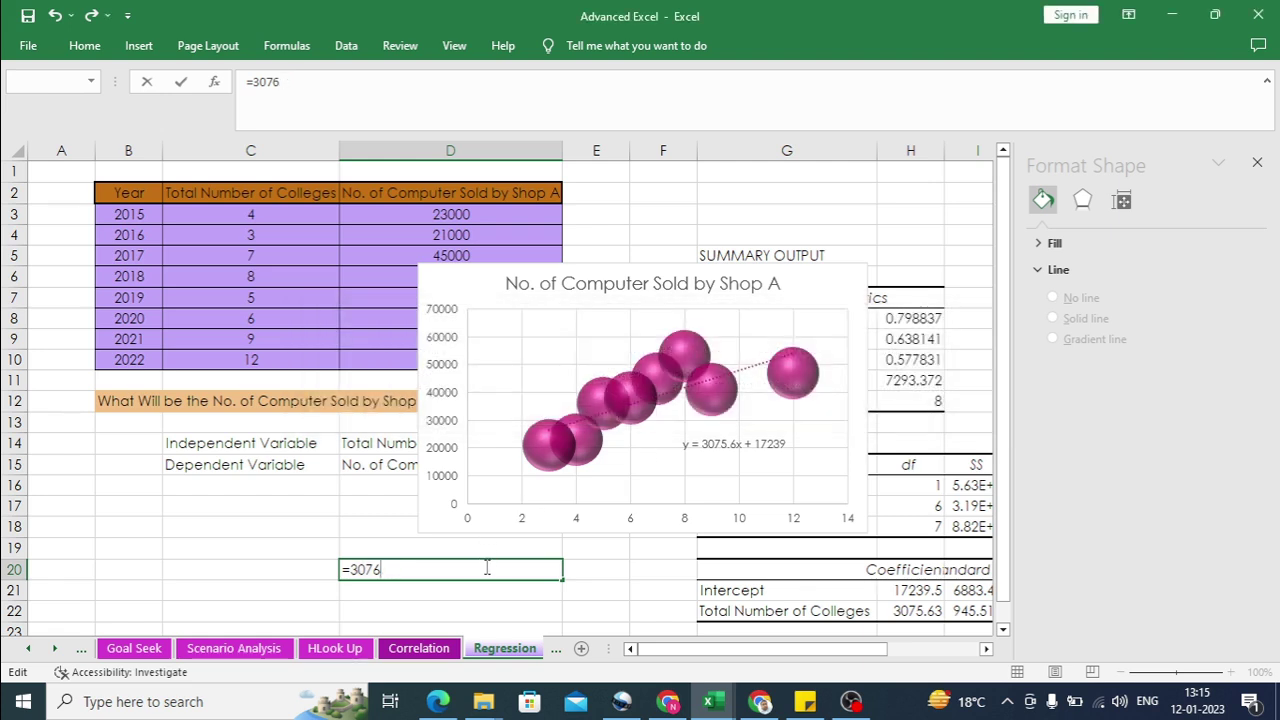
{"action": "key", "text": "Return"}
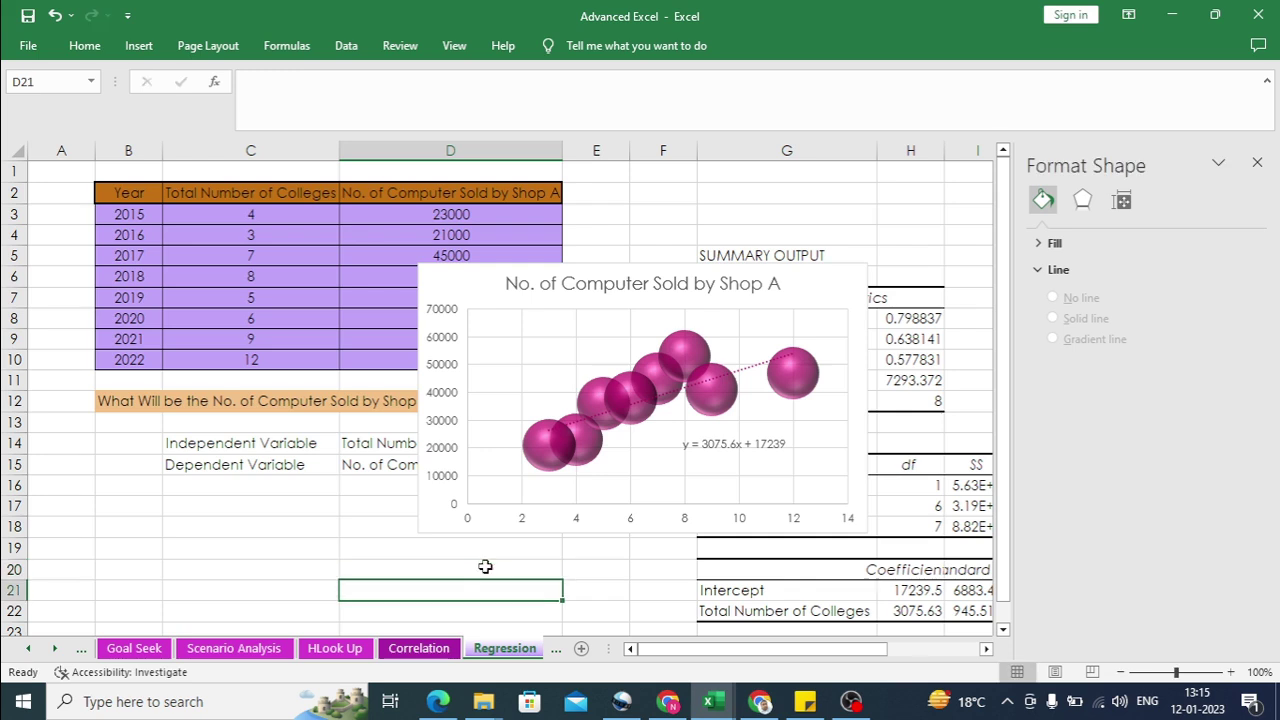
Step: Move the bubble chart below the question in row 12 so that it no longer covers the sales data
{"action": "left_click", "coordinate": [528, 298]}
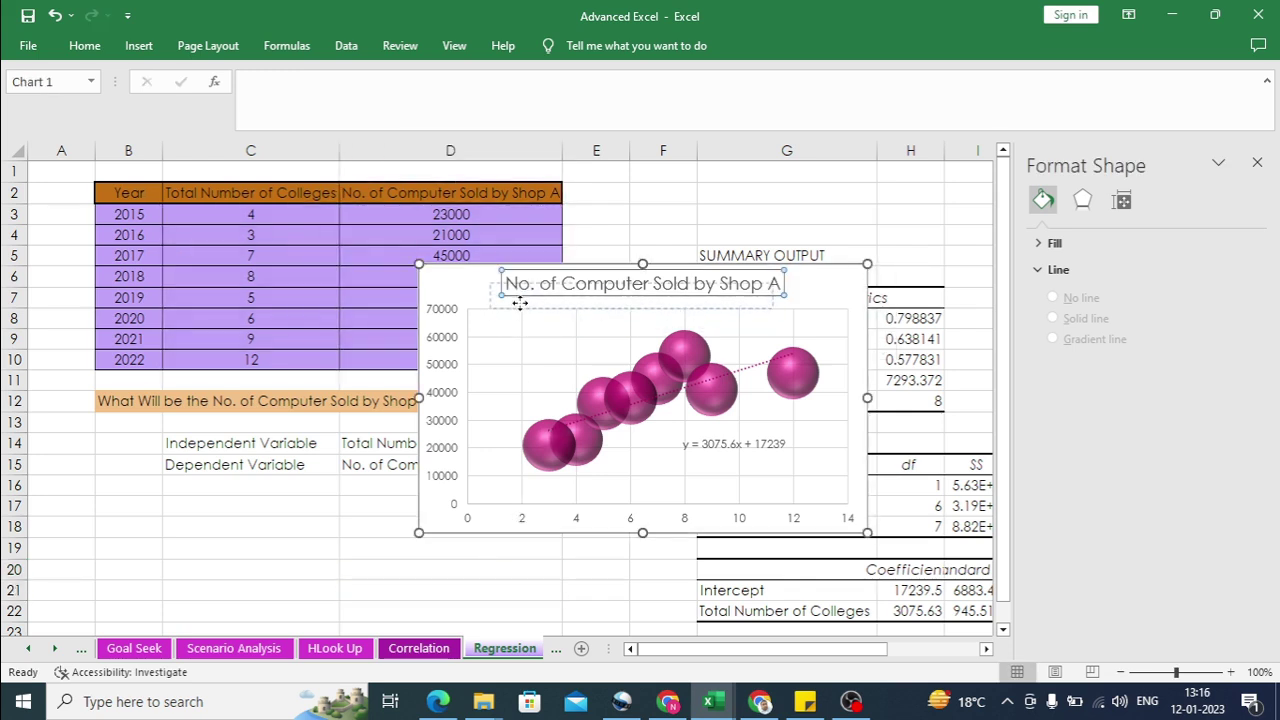
{"action": "left_click_drag", "start_coordinate": [466, 291], "coordinate": [117, 460]}
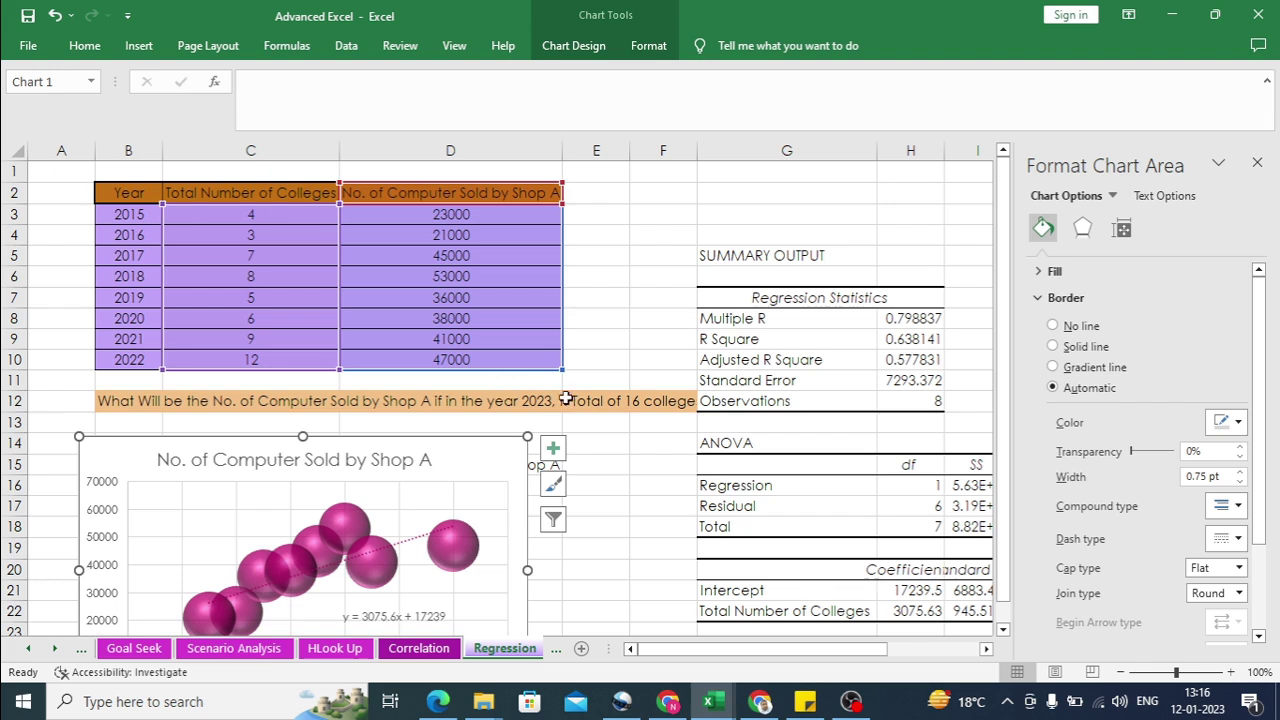
{"action": "left_click", "coordinate": [640, 401]}
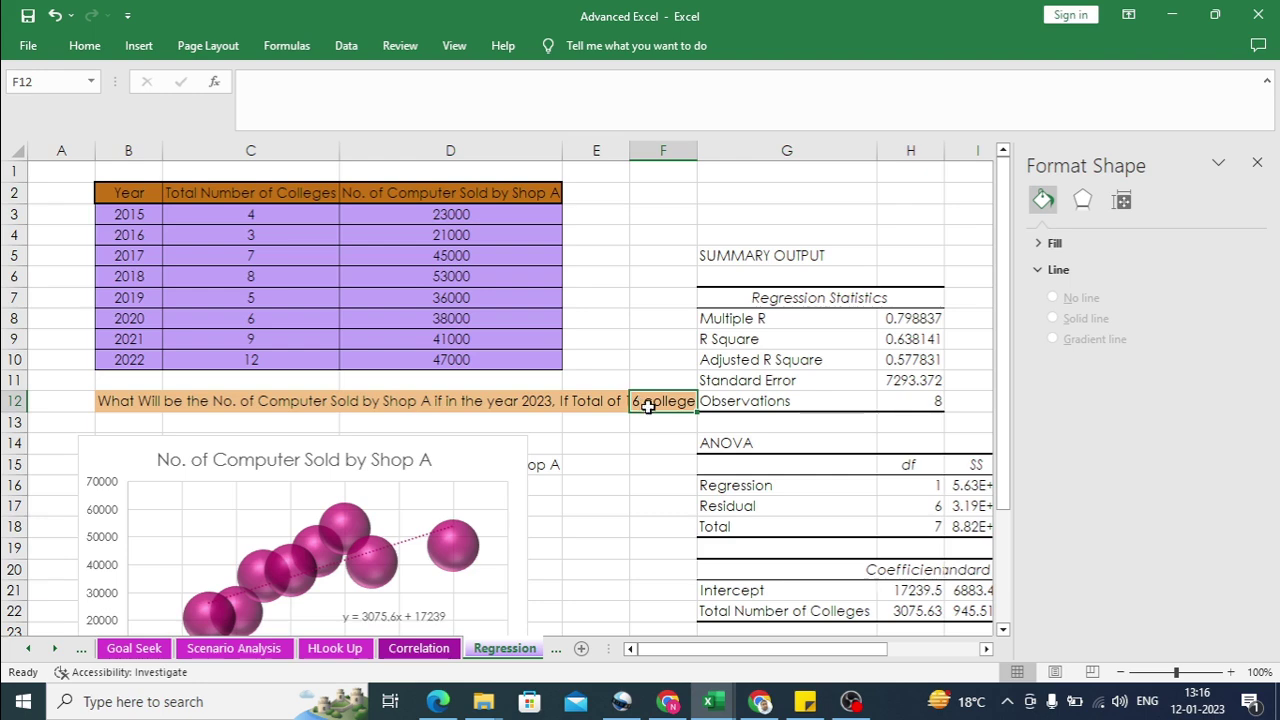
Step: Calculate the 2023 sales forecast for 16 colleges in cell G25 with the formula =(3075.6*16)+17239
{"action": "left_click", "coordinate": [1003, 629]}
{"action": "left_click", "coordinate": [1004, 630]}
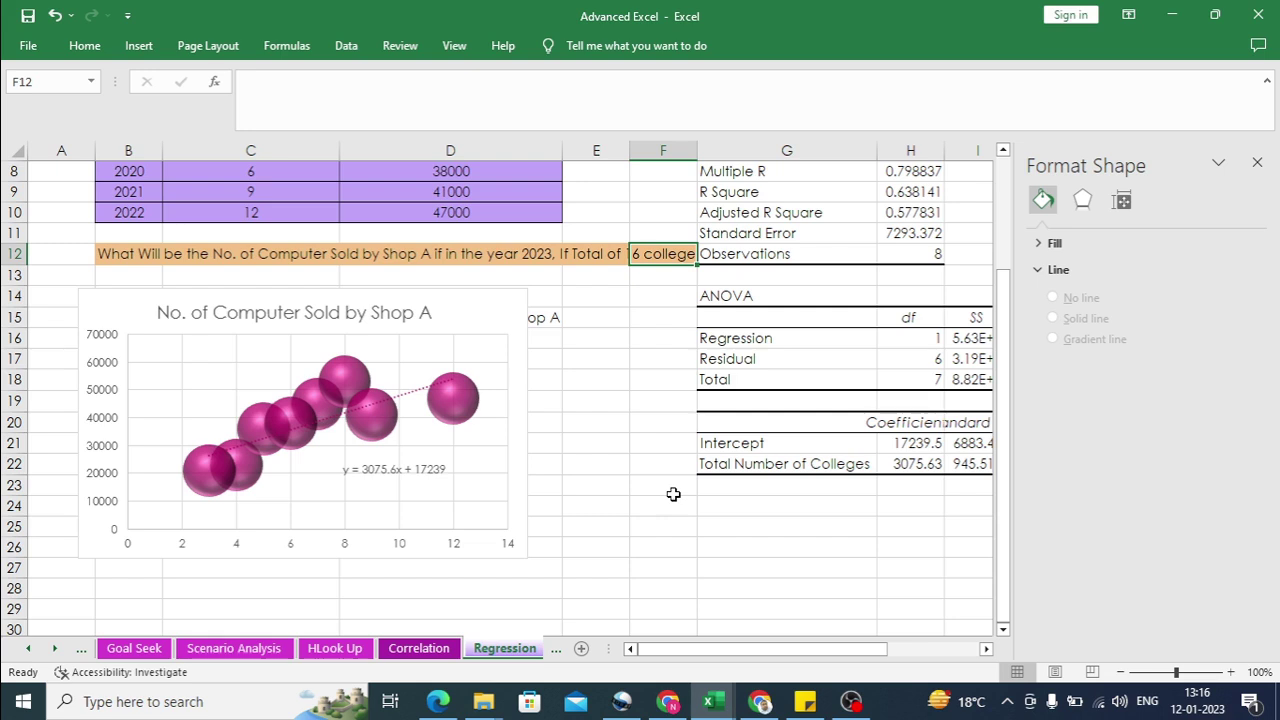
{"action": "left_click", "coordinate": [719, 523]}
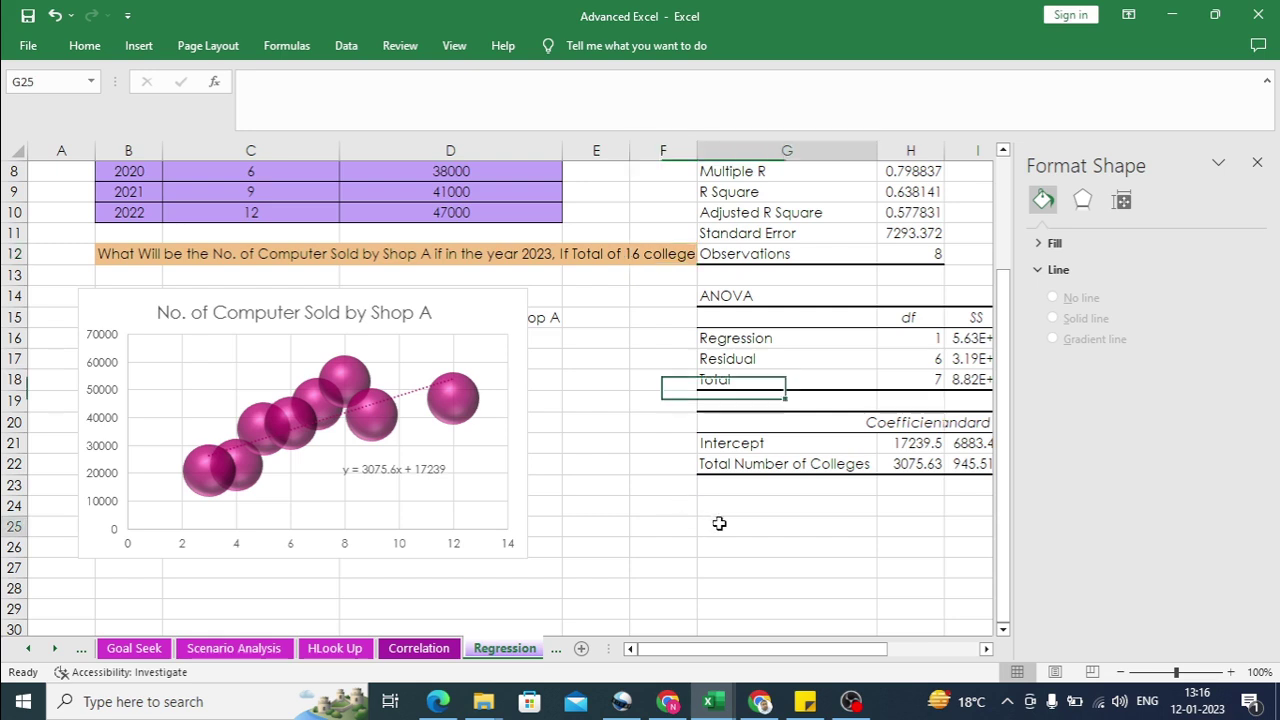
{"action": "type", "text": "="}
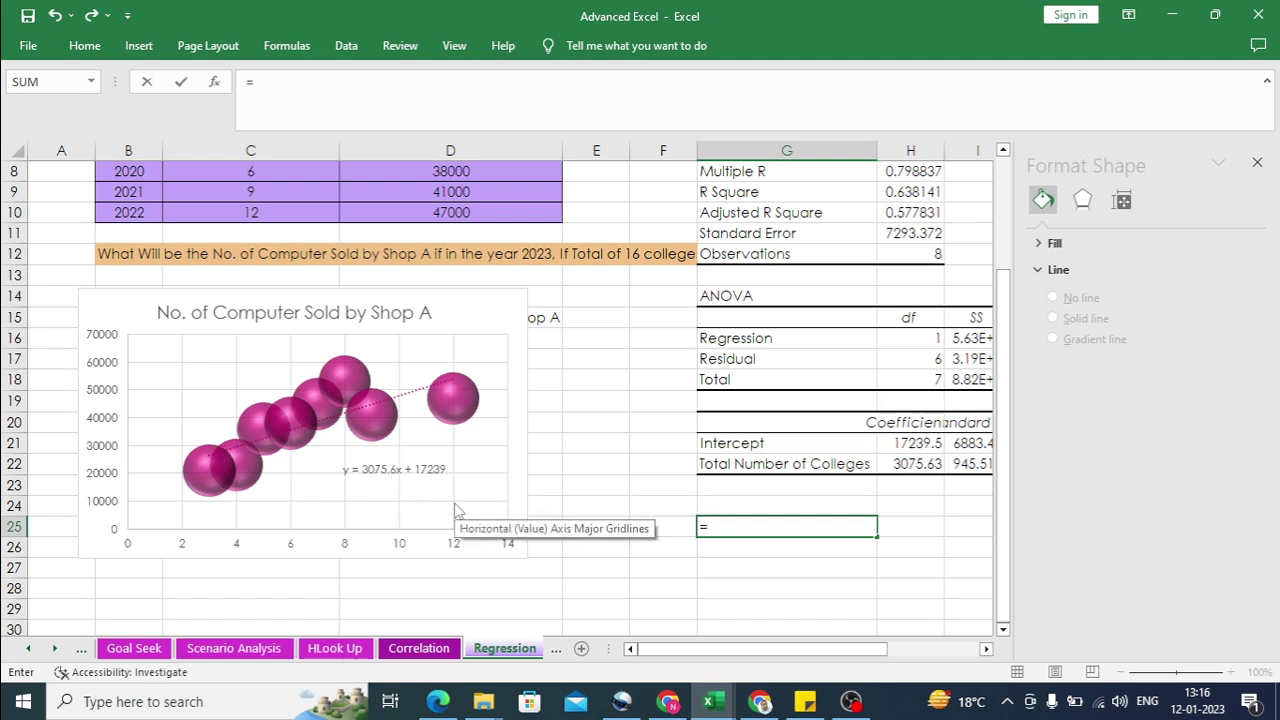
{"action": "type", "text": "3075.6"}
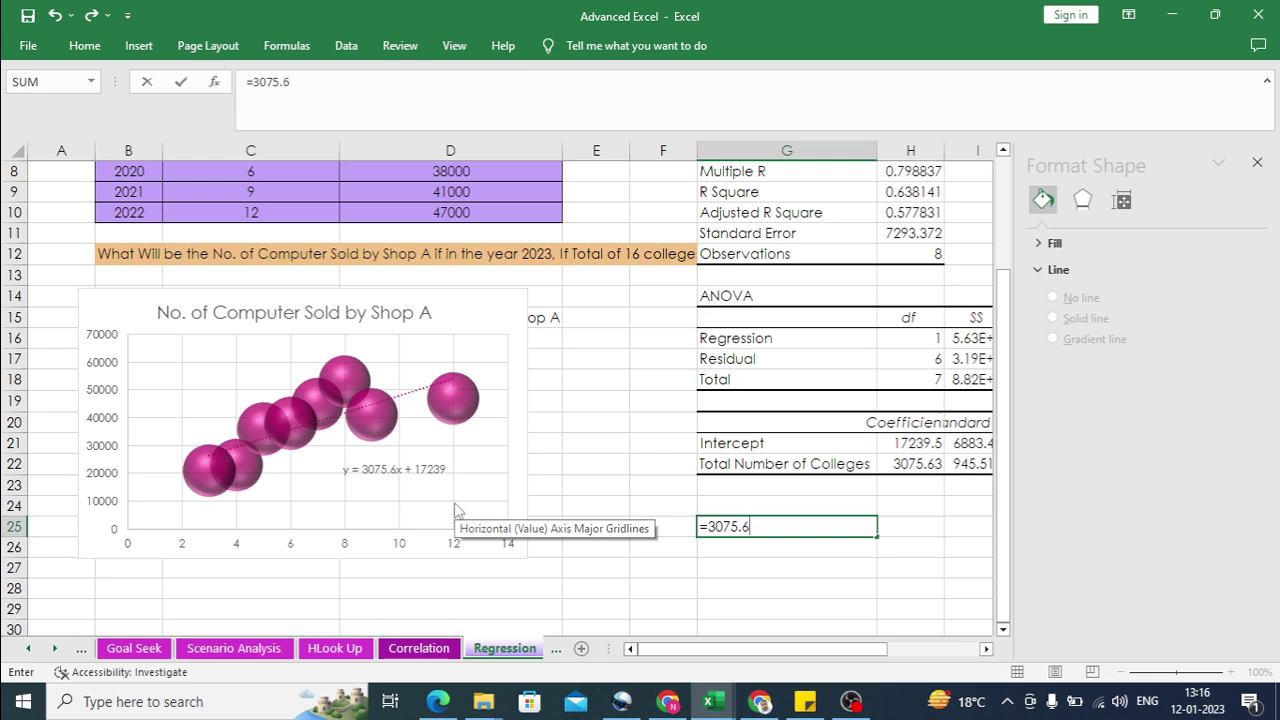
{"action": "type", "text": "*"}
{"action": "type", "text": "16)"}
{"action": "left_click", "coordinate": [709, 530]}
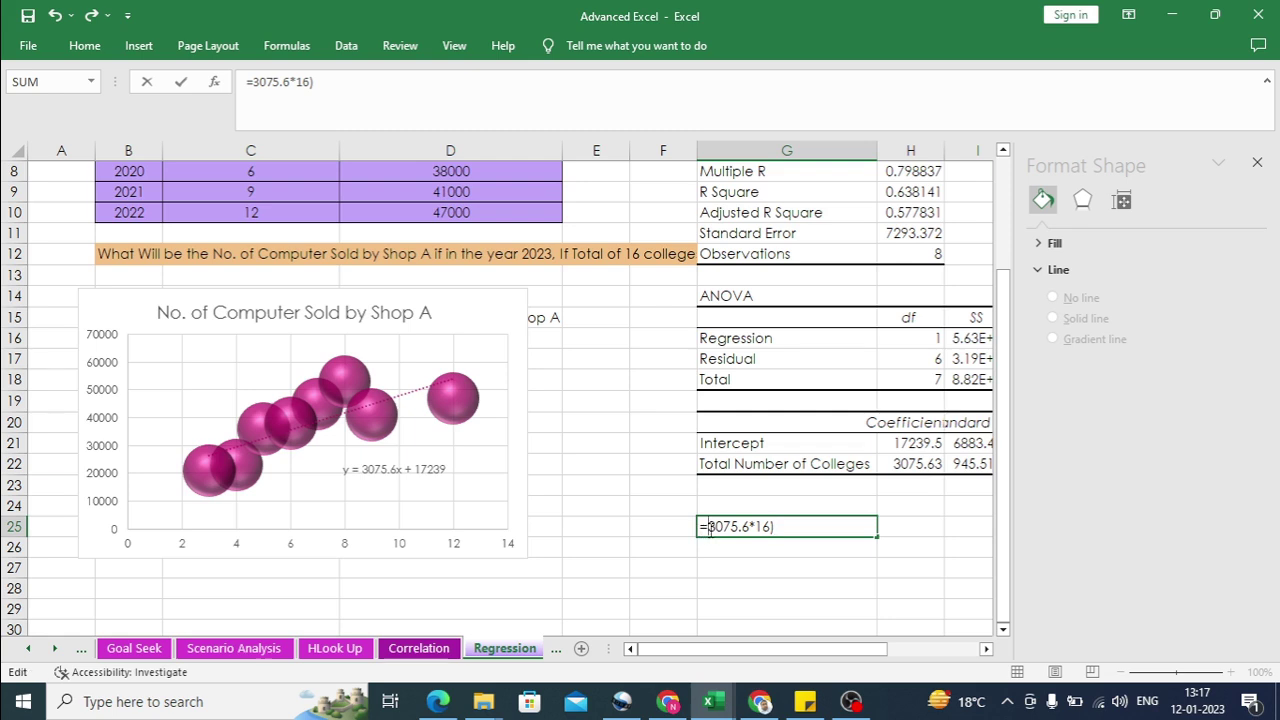
{"action": "type", "text": "("}
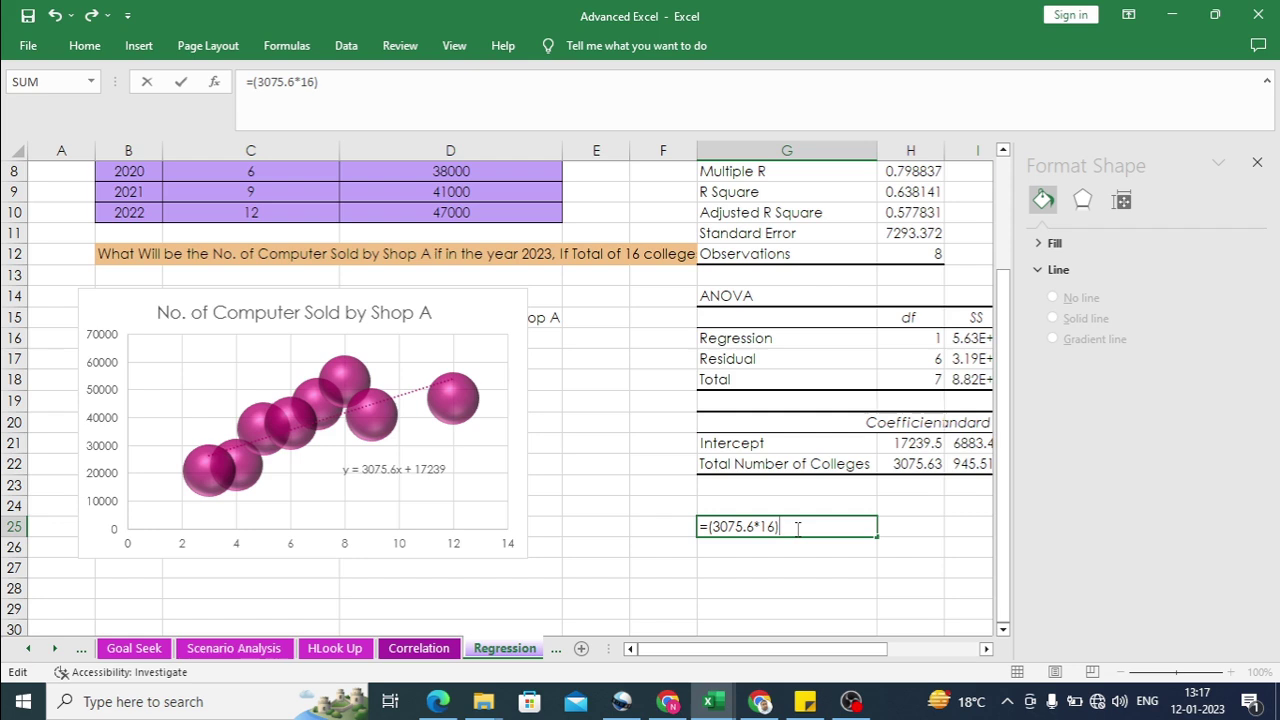
{"action": "type", "text": "+17239"}
{"action": "key", "text": "Return"}
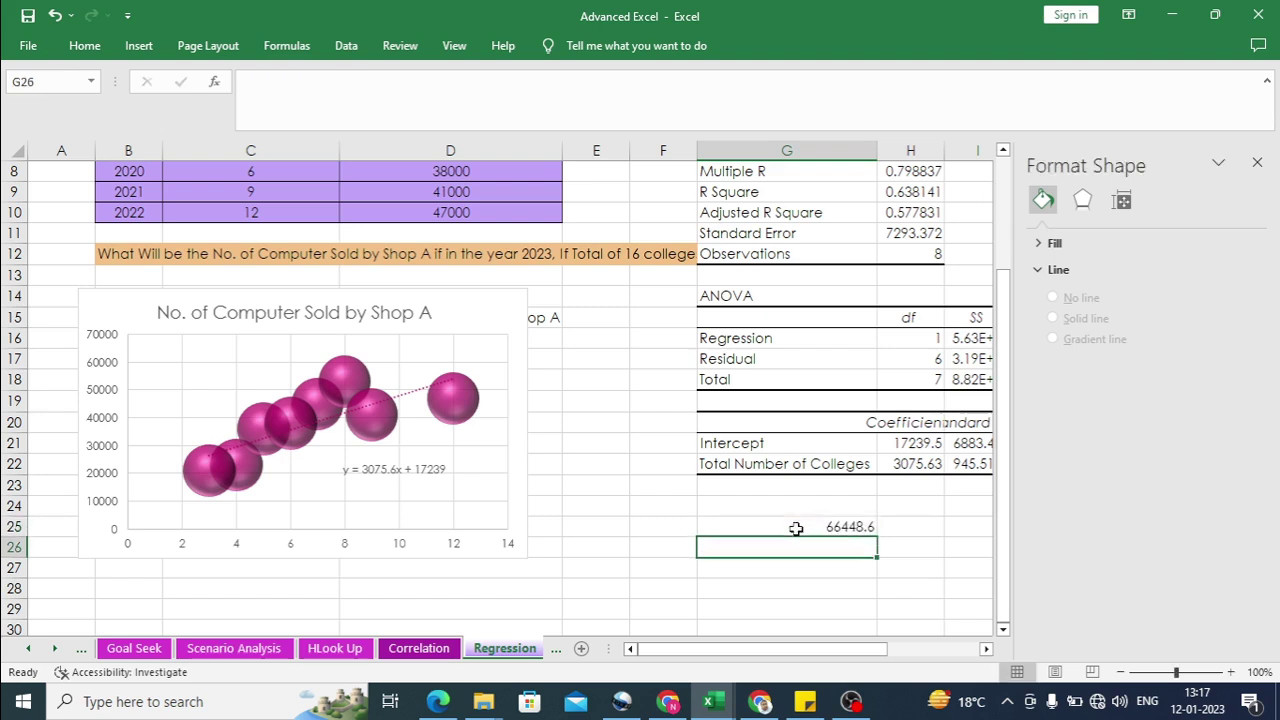
{"action": "left_click", "coordinate": [852, 528]}
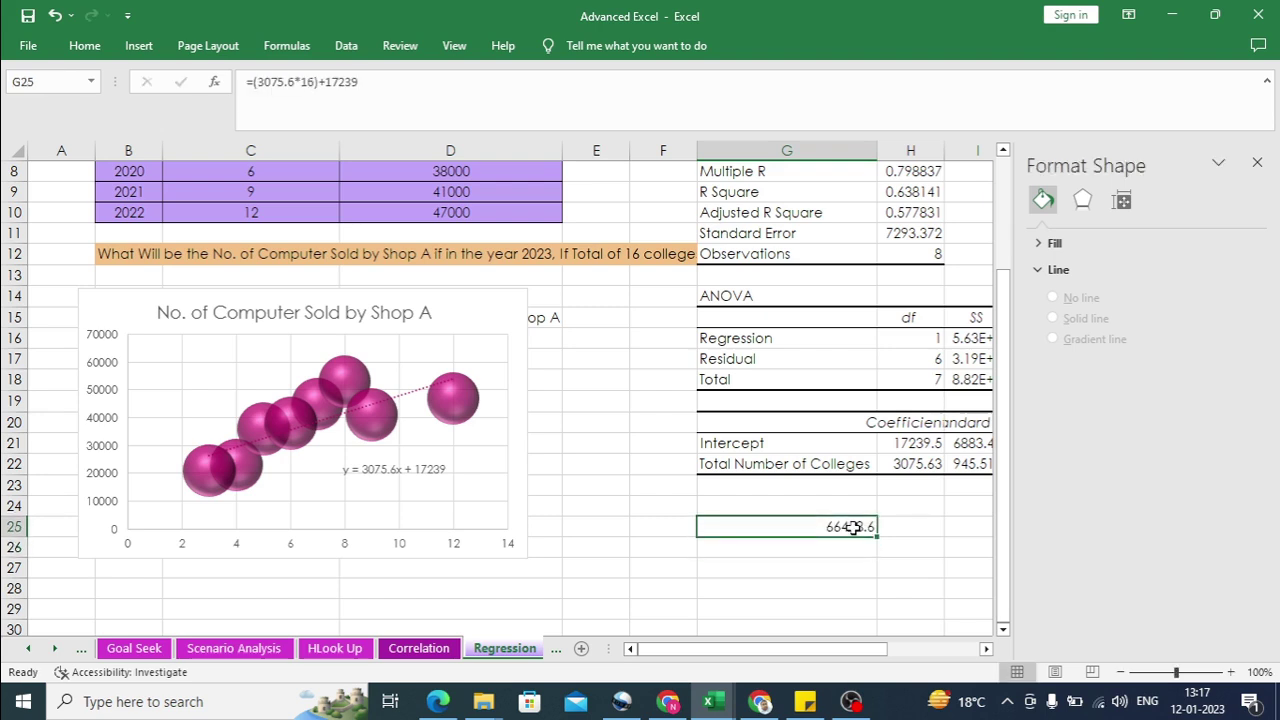